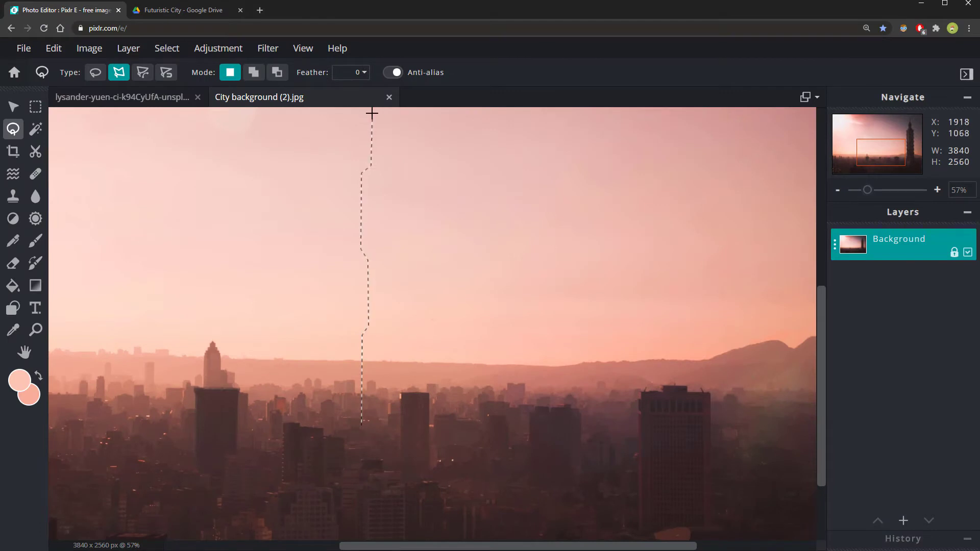
Outline the tower with the Polygon Lasso and subtract thin slivers from its right edge
{"action": "left_click", "coordinate": [372, 109]}
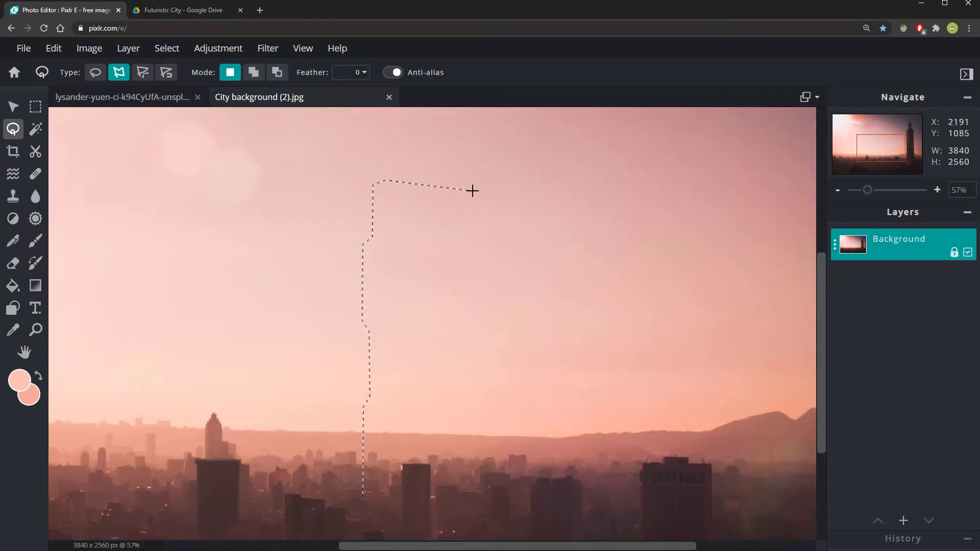
{"action": "left_click", "coordinate": [472, 190]}
{"action": "left_click", "coordinate": [508, 260]}
{"action": "double_click", "coordinate": [508, 499]}
{"action": "key", "text": "shift"}
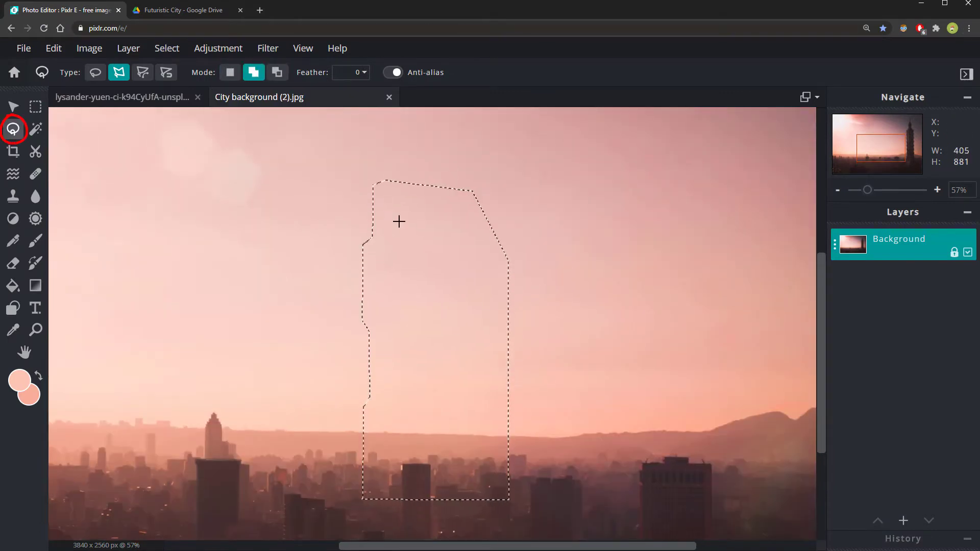
{"action": "key", "text": "alt"}
{"action": "left_click", "coordinate": [502, 327]}
{"action": "left_click", "coordinate": [493, 429]}
{"action": "double_click", "coordinate": [501, 438]}
{"action": "left_click", "coordinate": [502, 448]}
{"action": "double_click", "coordinate": [503, 498]}
Fill the tower selection with brown on Layer 2, then deselect
{"action": "key", "text": "g"}
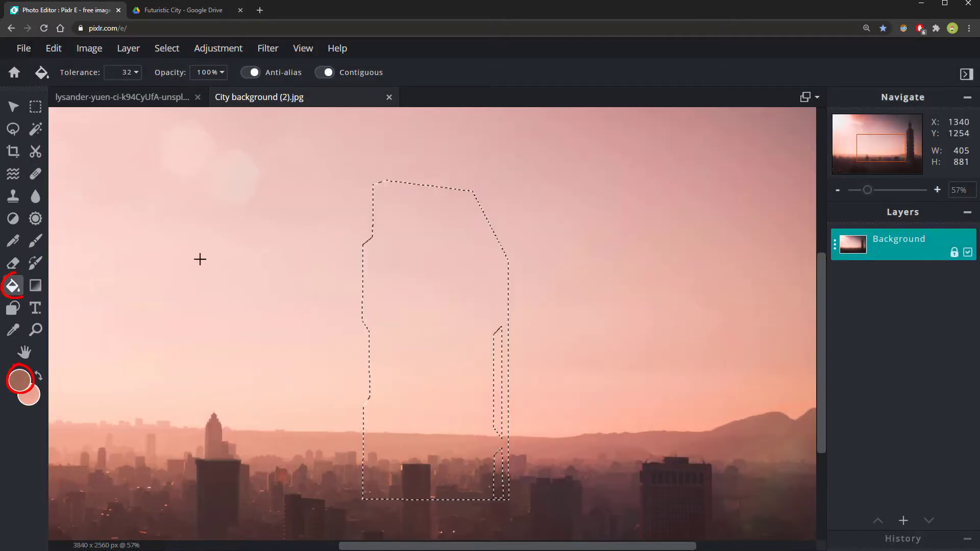
{"action": "left_click", "coordinate": [396, 313]}
{"action": "left_click", "coordinate": [35, 106]}
{"action": "key", "text": "ctrl+d"}
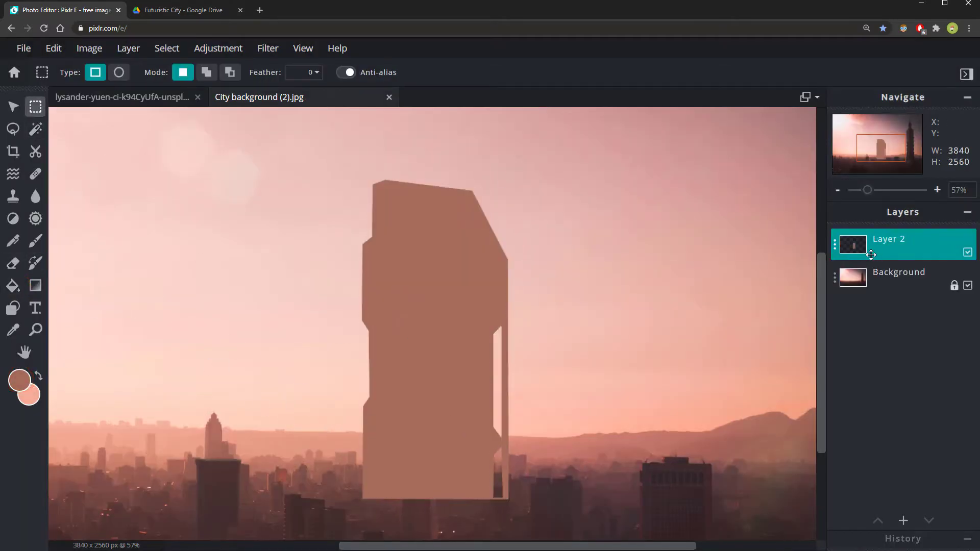
Change Layer 2's blend mode in its layer settings
{"action": "left_click", "coordinate": [835, 244]}
{"action": "left_click", "coordinate": [755, 291]}
{"action": "left_click", "coordinate": [728, 348]}
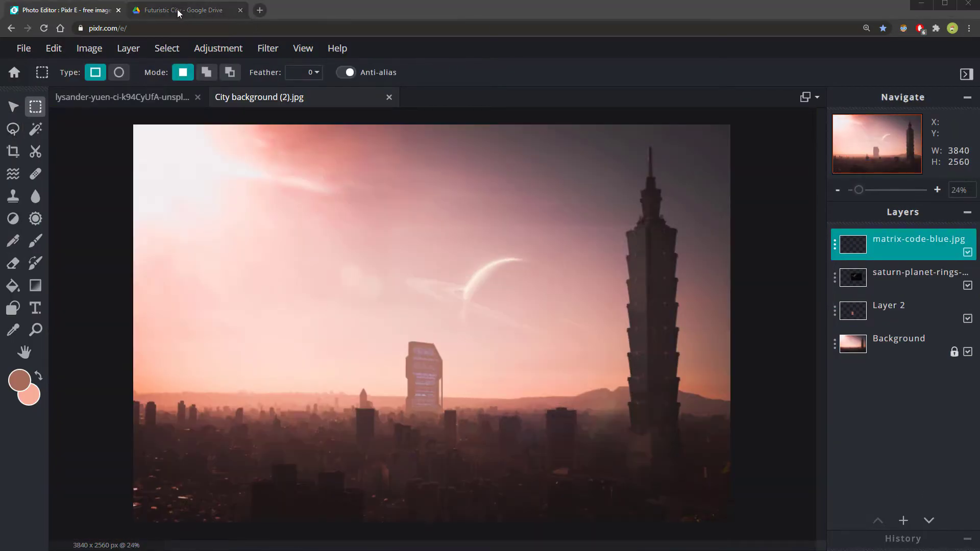
Open the Source Images for tutorial folder and preview City background.jpg
{"action": "left_click", "coordinate": [164, 10]}
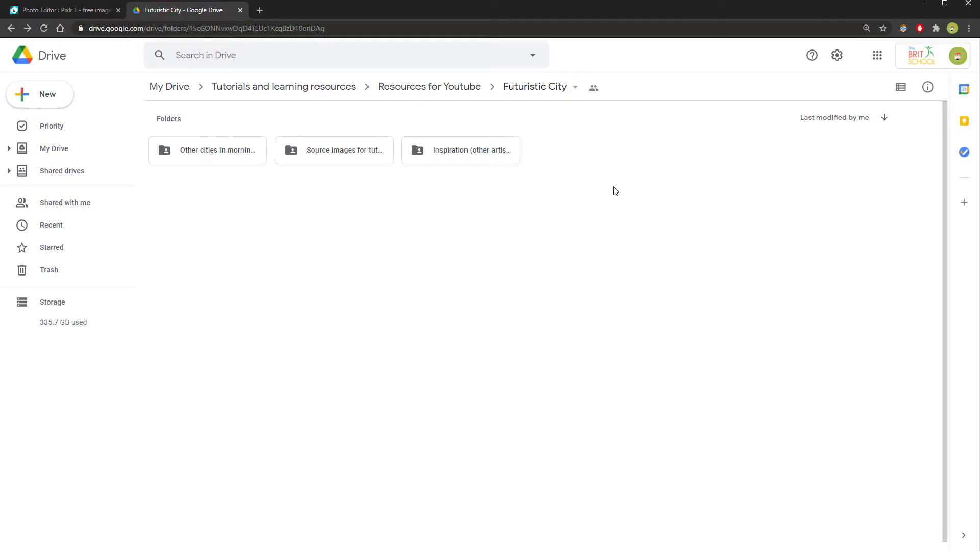
{"action": "double_click", "coordinate": [320, 155]}
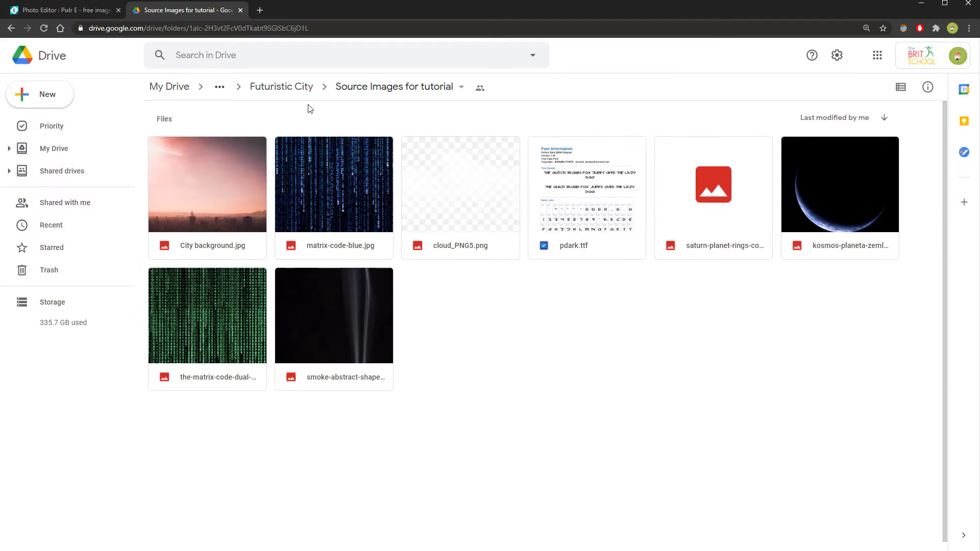
{"action": "left_click", "coordinate": [234, 184]}
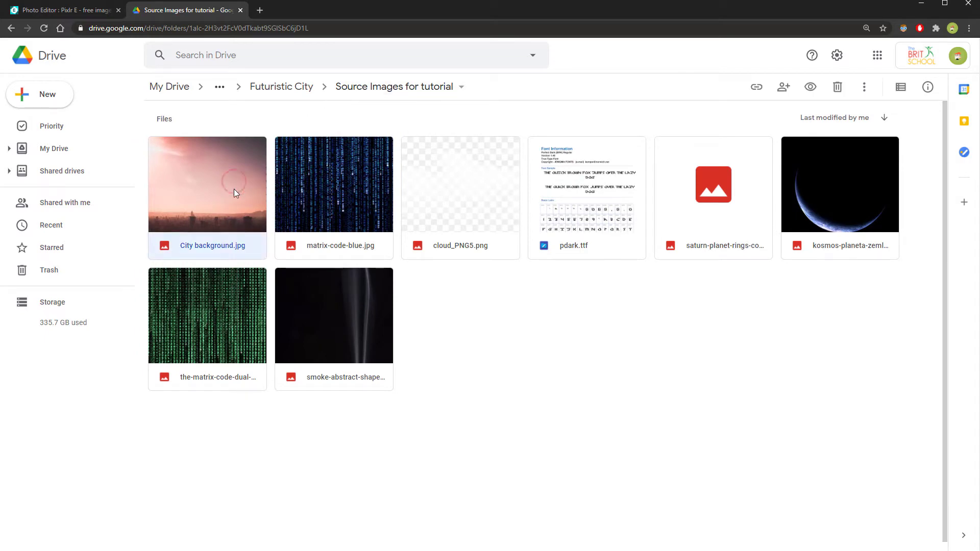
{"action": "double_click", "coordinate": [203, 194]}
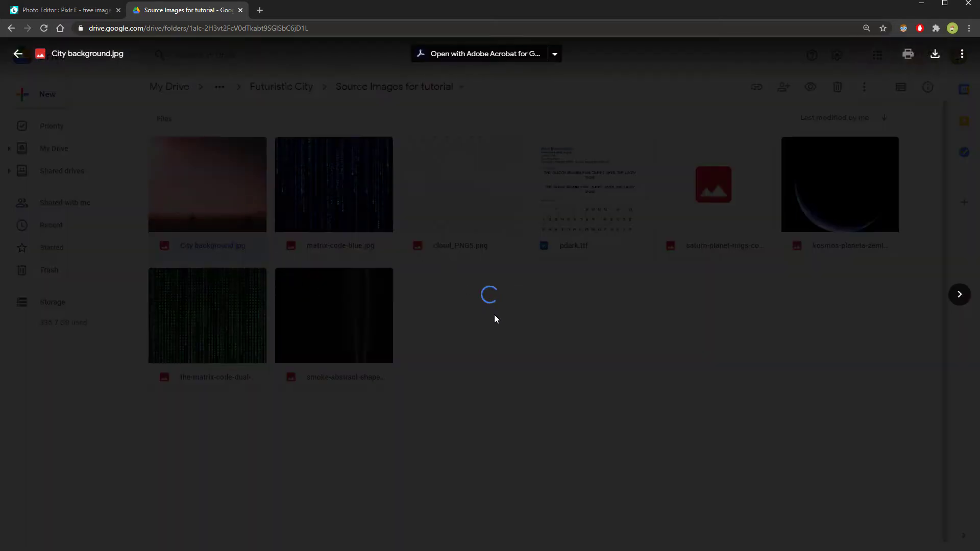
{"action": "key", "text": "Escape"}
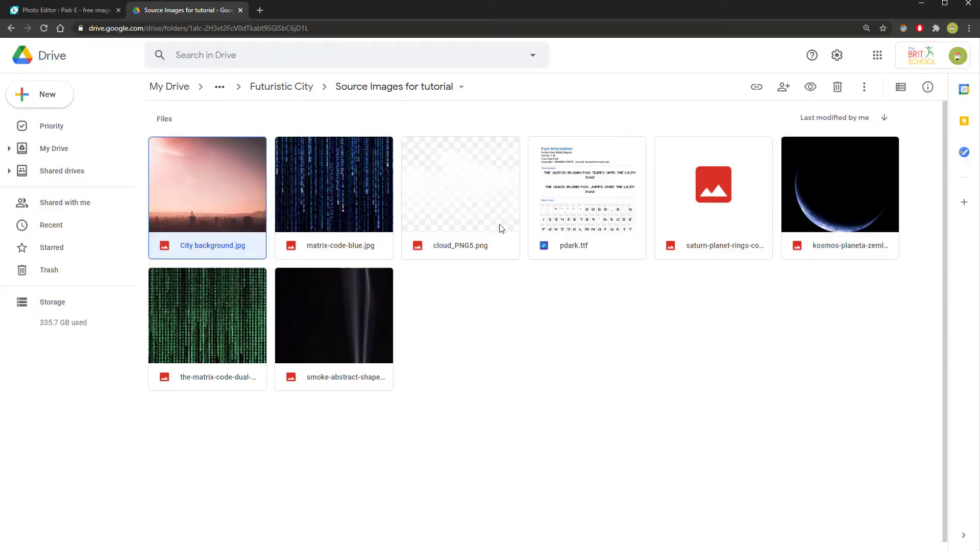
Go to the Other cities in morning fog folder and preview the first foggy city photo
{"action": "left_click", "coordinate": [274, 97]}
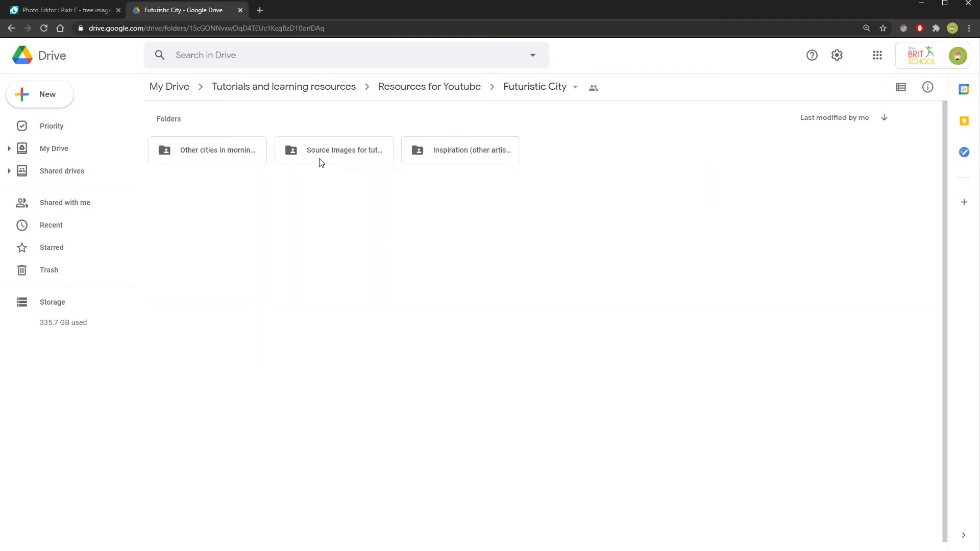
{"action": "double_click", "coordinate": [206, 155]}
{"action": "double_click", "coordinate": [240, 205]}
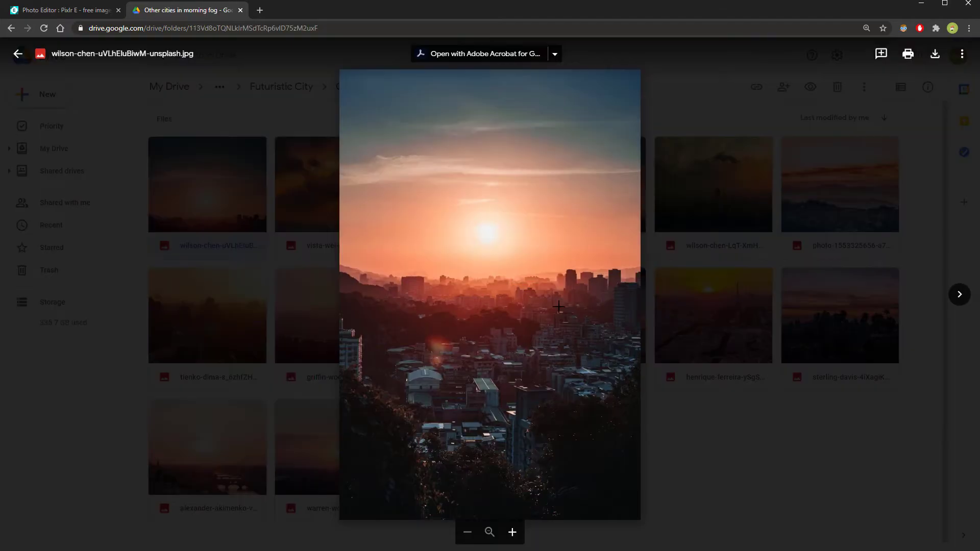
{"action": "scroll", "coordinate": [563, 317], "scroll_direction": "up", "scroll_amount": 5, "text": "ctrl"}
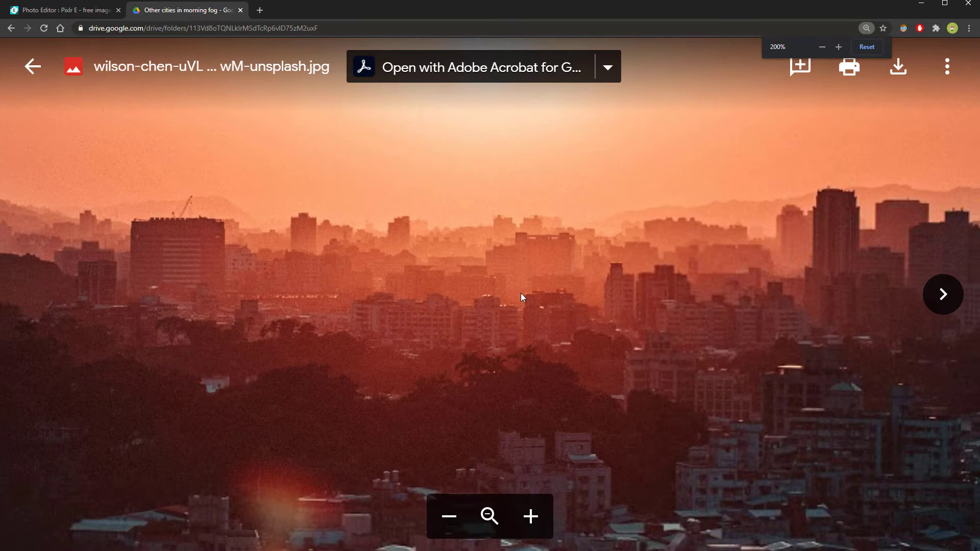
{"action": "scroll", "coordinate": [583, 256], "scroll_direction": "down", "scroll_amount": 1, "text": "ctrl"}
{"action": "scroll", "coordinate": [584, 256], "scroll_direction": "down", "scroll_amount": 4, "text": "ctrl"}
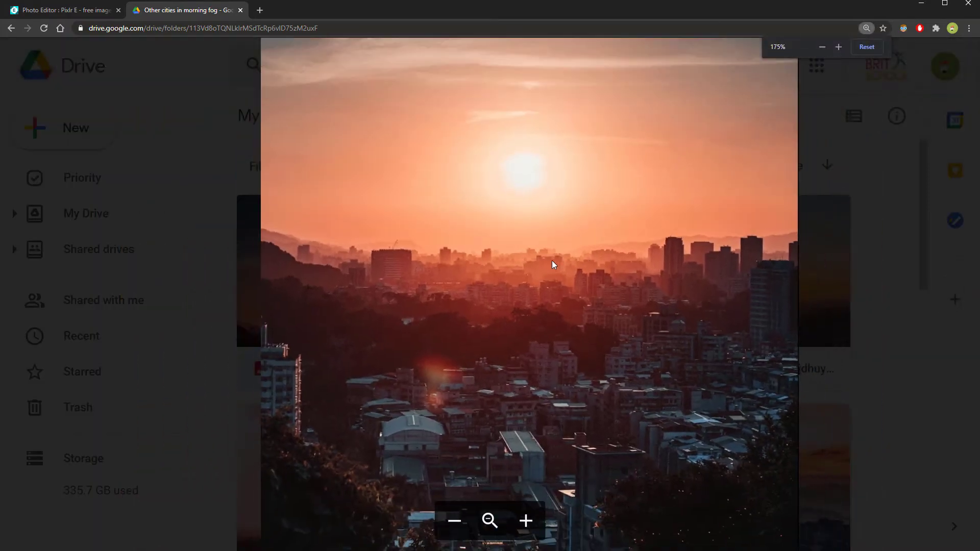
{"action": "key", "text": "Escape"}
Preview the hazy mountain city photo and move on to the next fog photo
{"action": "scroll", "coordinate": [734, 306], "scroll_direction": "down", "scroll_amount": 1}
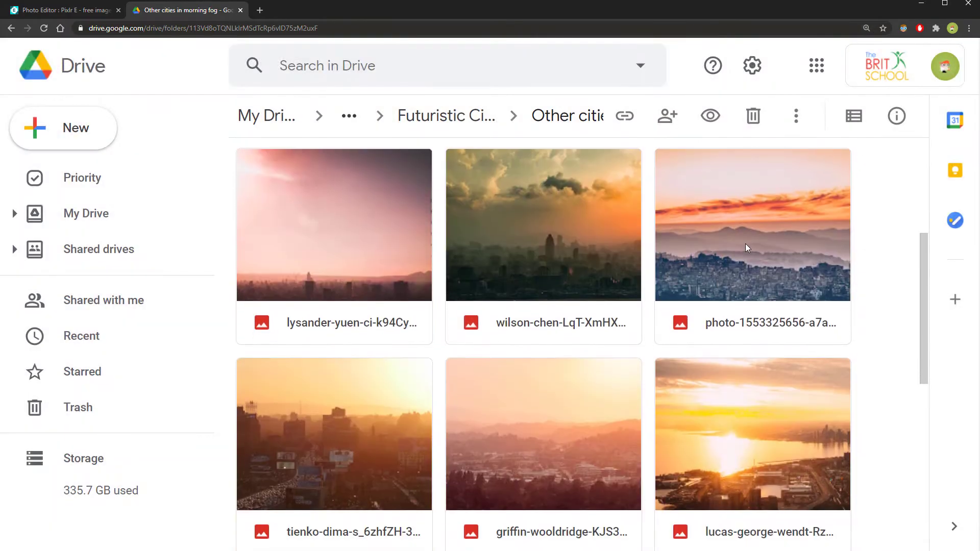
{"action": "double_click", "coordinate": [746, 238]}
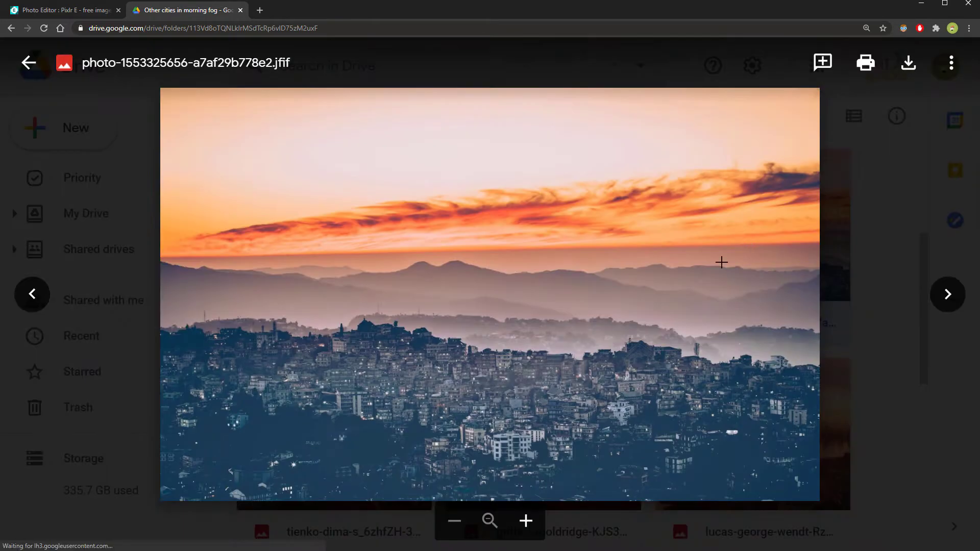
{"action": "scroll", "coordinate": [496, 395], "scroll_direction": "up", "scroll_amount": 1}
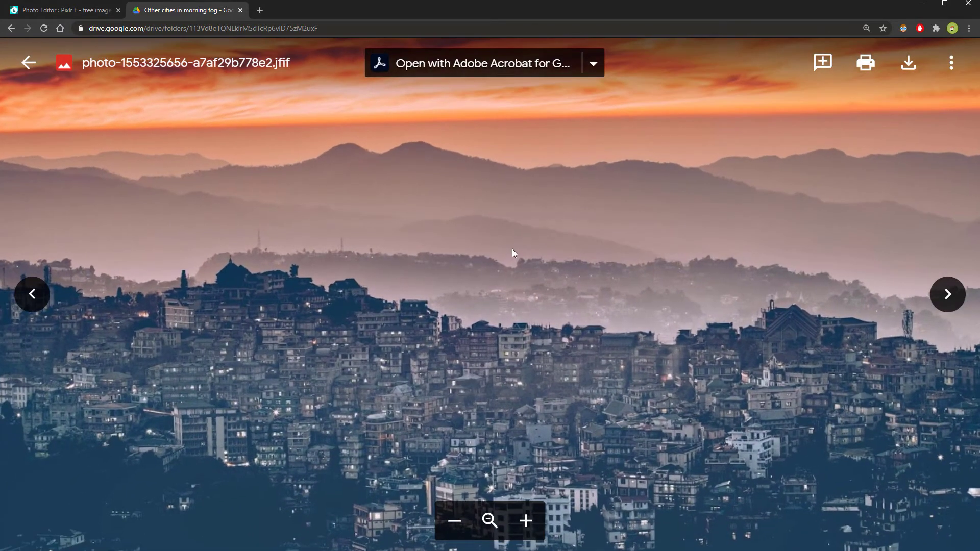
{"action": "scroll", "coordinate": [513, 249], "scroll_direction": "down", "scroll_amount": 1, "text": "ctrl"}
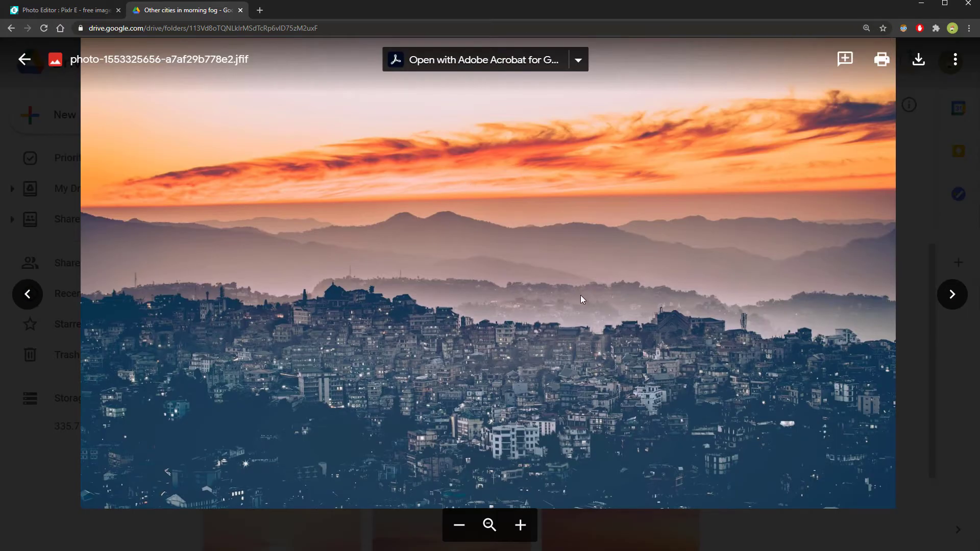
{"action": "key", "text": "Right"}
{"action": "scroll", "coordinate": [434, 229], "scroll_direction": "up", "scroll_amount": 3, "text": "ctrl"}
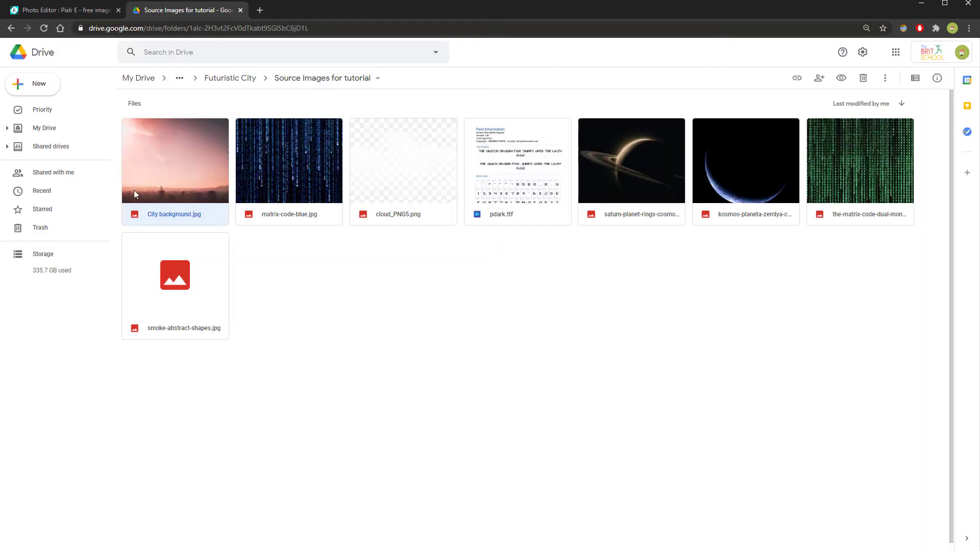
Download City background.jpg from its Drive preview and go back to the Pixlr E tab
{"action": "right_click", "coordinate": [173, 156]}
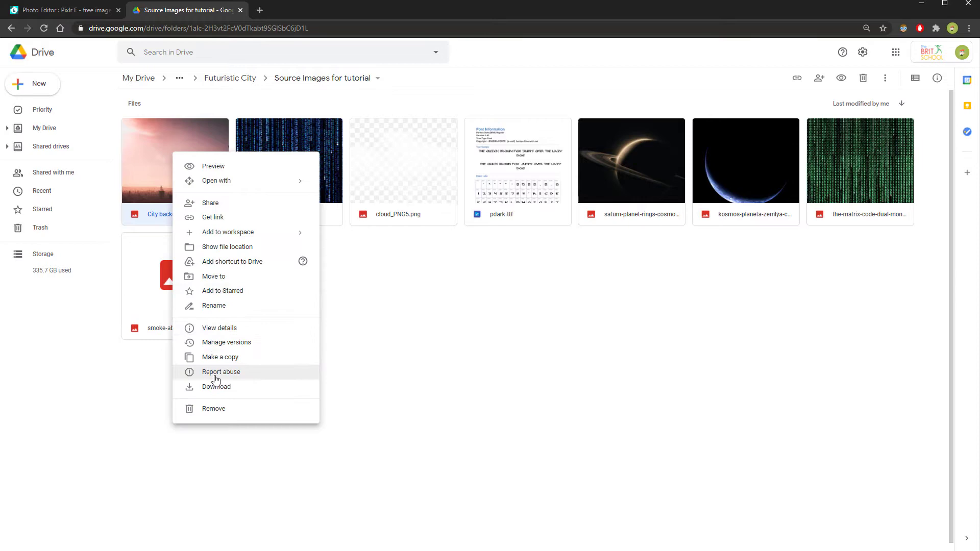
{"action": "key", "text": "Escape"}
{"action": "double_click", "coordinate": [124, 130]}
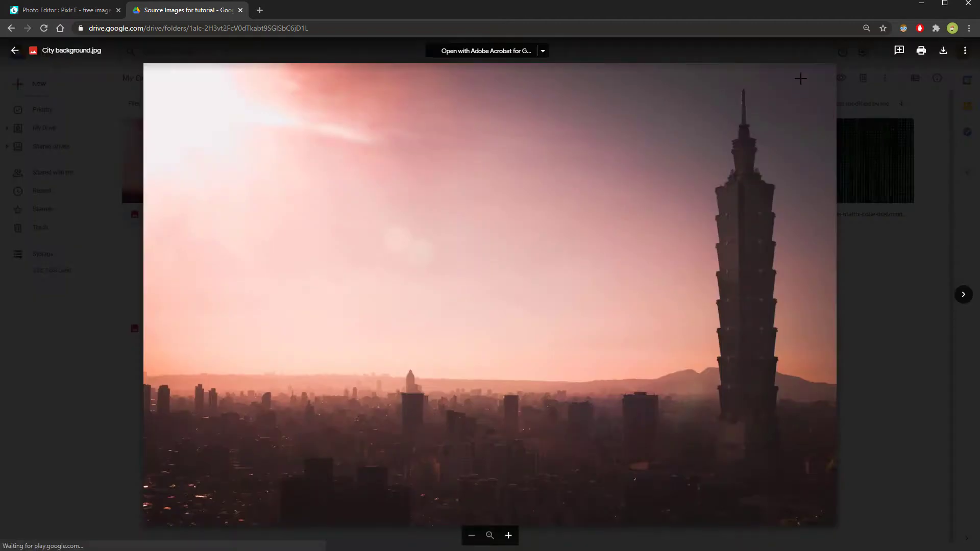
{"action": "left_click", "coordinate": [943, 50]}
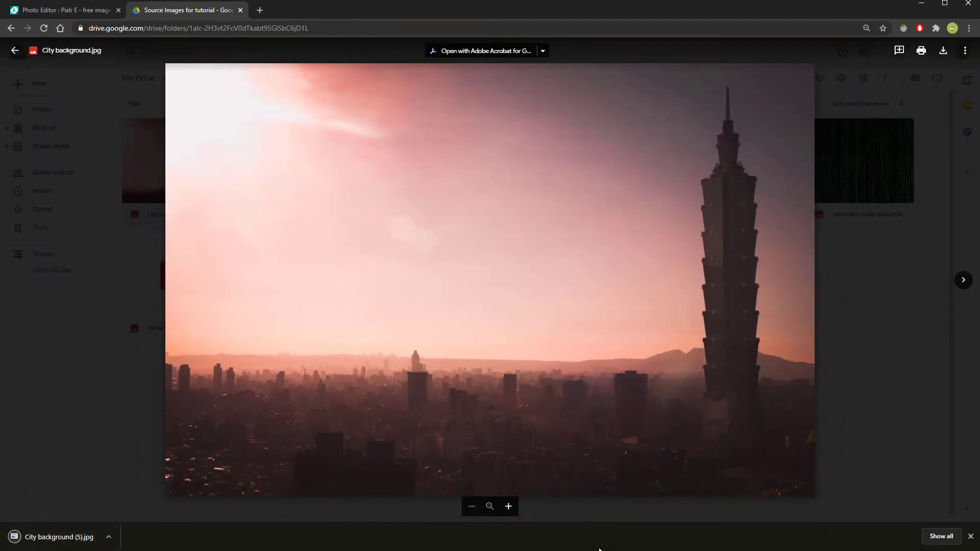
{"action": "left_click", "coordinate": [100, 6]}
{"action": "left_click", "coordinate": [108, 28]}
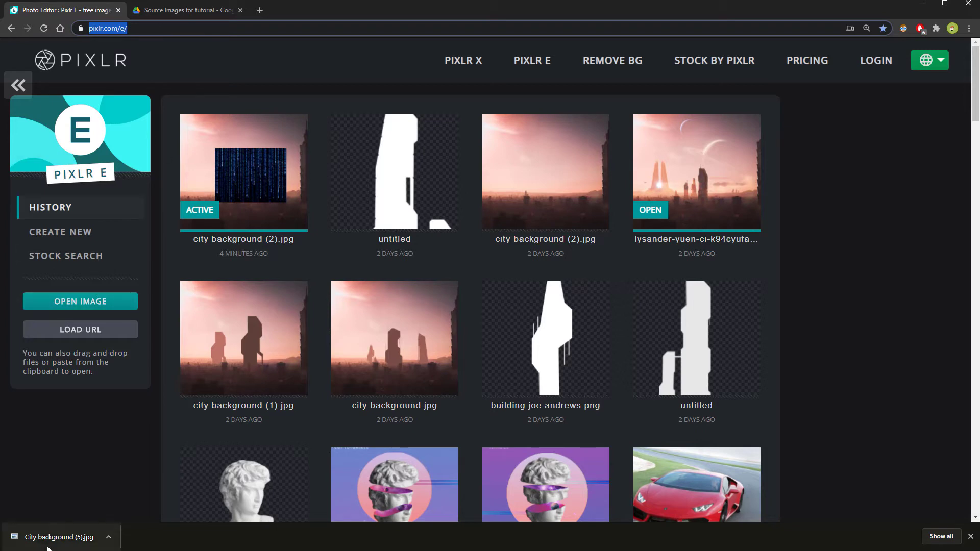
Drag the downloaded City background (5).jpg from the Downloads window onto Pixlr E
{"action": "left_click_drag", "start_coordinate": [45, 546], "coordinate": [402, 205]}
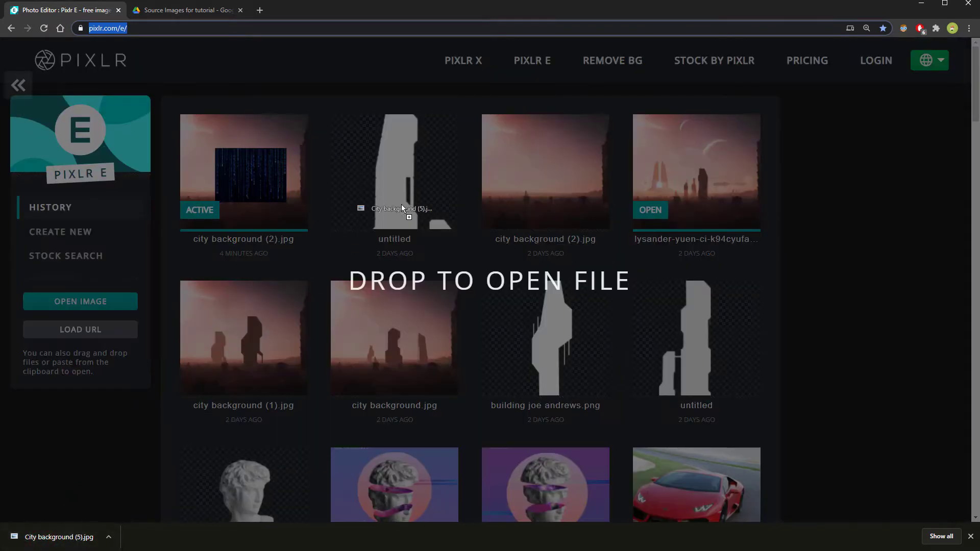
{"action": "left_click_drag", "start_coordinate": [431, 240], "coordinate": [432, 240]}
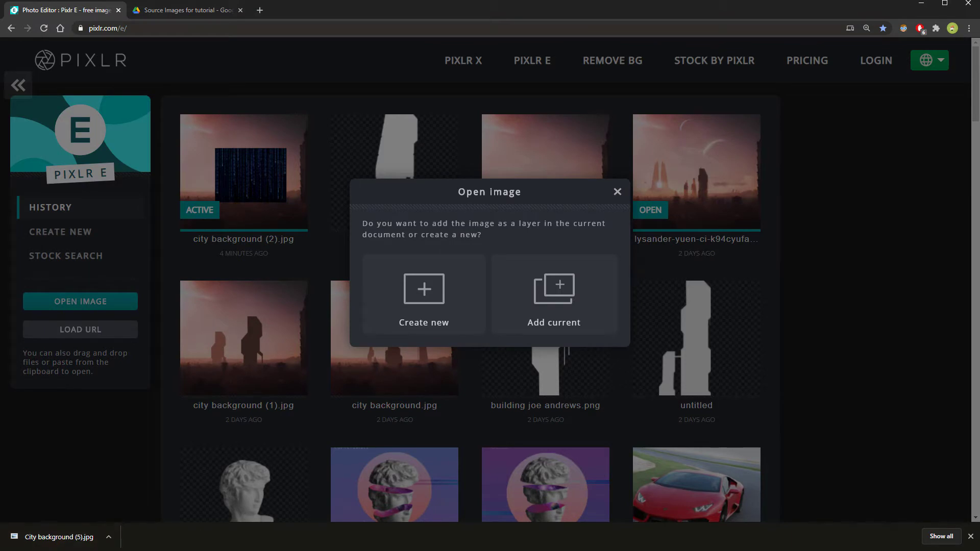
{"action": "left_click_drag", "start_coordinate": [979, 157], "coordinate": [779, 157]}
{"action": "left_click_drag", "start_coordinate": [730, 237], "coordinate": [499, 258]}
Open it as a new document pre-resized to Ultra HD, 3840 × 2560
{"action": "left_click", "coordinate": [429, 289]}
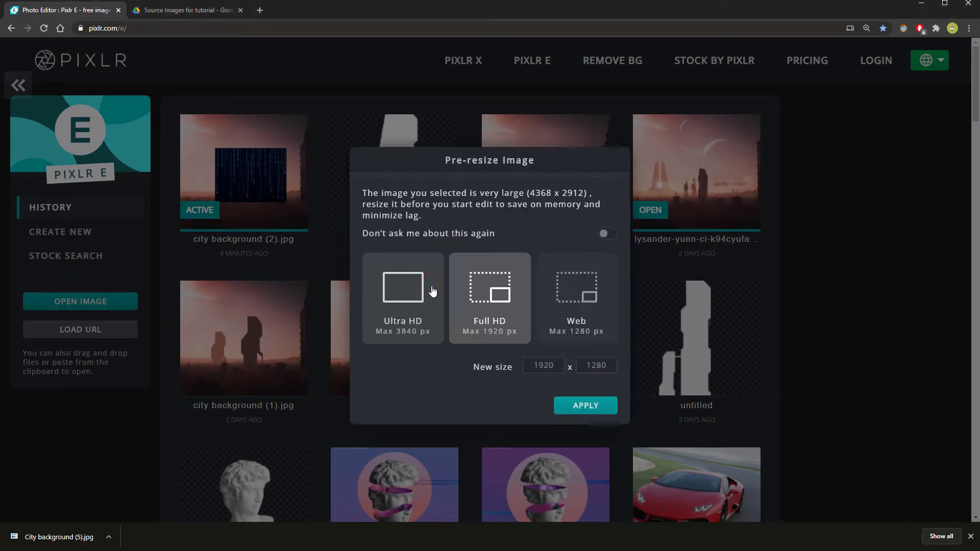
{"action": "left_click", "coordinate": [403, 330]}
{"action": "left_click", "coordinate": [609, 408]}
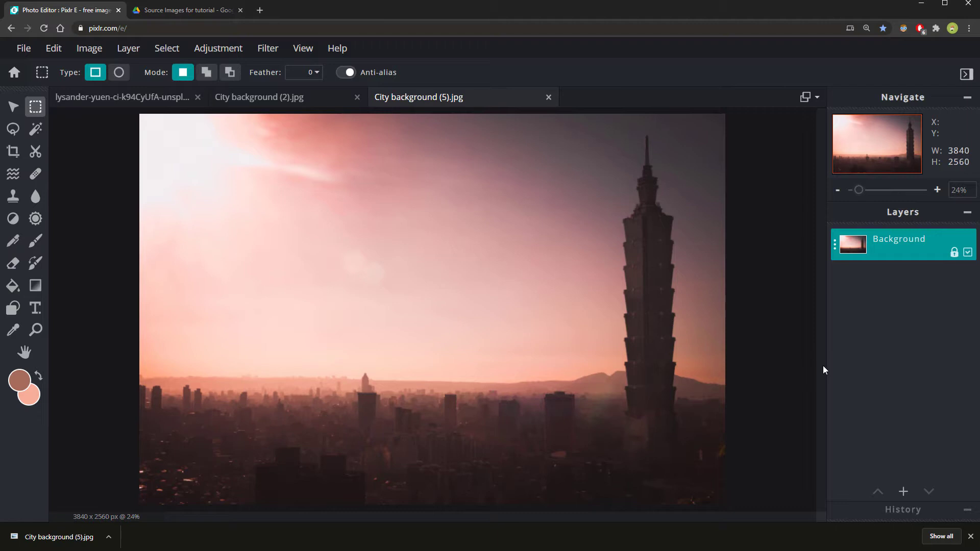
{"action": "left_click", "coordinate": [903, 510]}
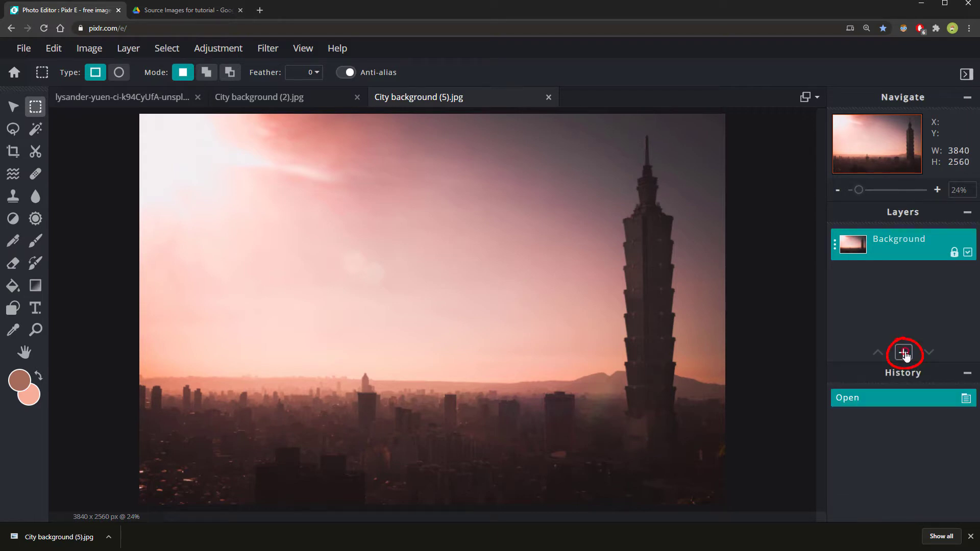
{"action": "left_click", "coordinate": [905, 353]}
{"action": "left_click", "coordinate": [400, 306]}
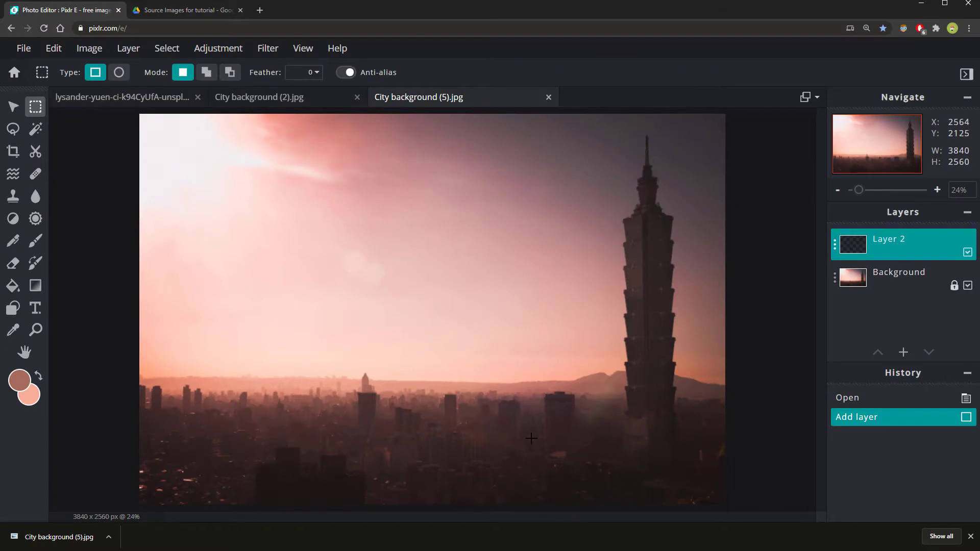
{"action": "scroll", "coordinate": [531, 438], "scroll_direction": "up", "scroll_amount": 1}
{"action": "scroll", "coordinate": [488, 448], "scroll_direction": "up", "scroll_amount": 6}
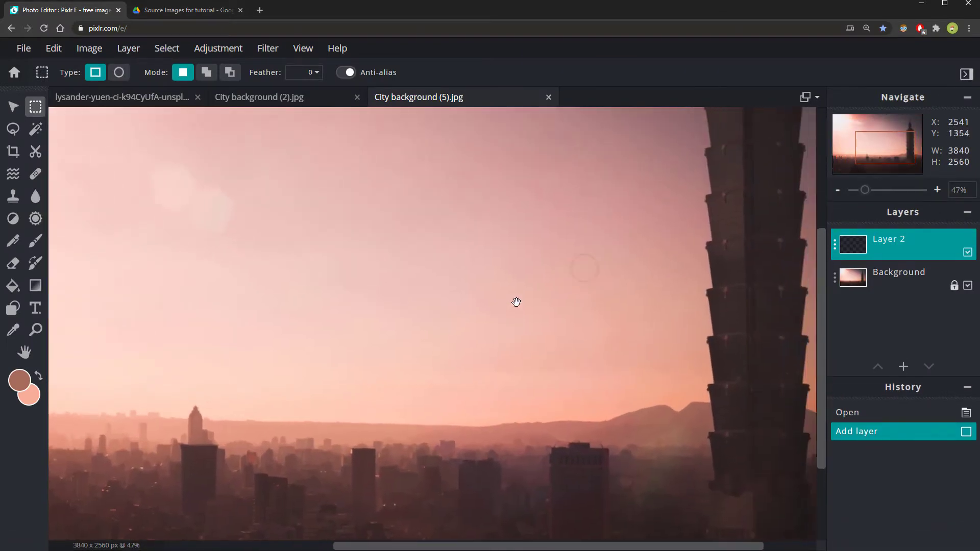
{"action": "left_click_drag", "start_coordinate": [516, 302], "coordinate": [499, 267]}
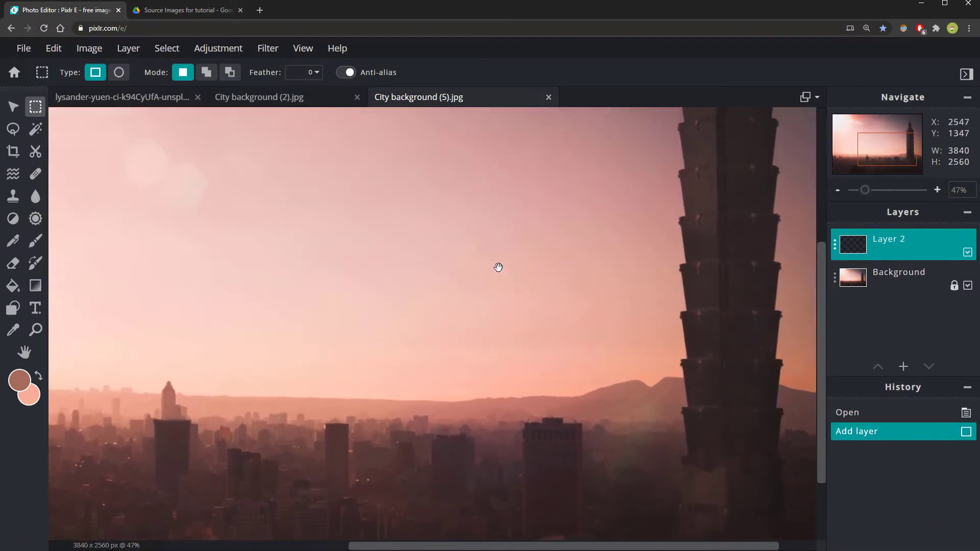
{"action": "mouse_move", "coordinate": [406, 542]}
{"action": "left_mouse_down"}
{"action": "mouse_move", "coordinate": [329, 542]}
{"action": "mouse_move", "coordinate": [417, 542]}
{"action": "mouse_move", "coordinate": [387, 542]}
{"action": "left_mouse_up"}
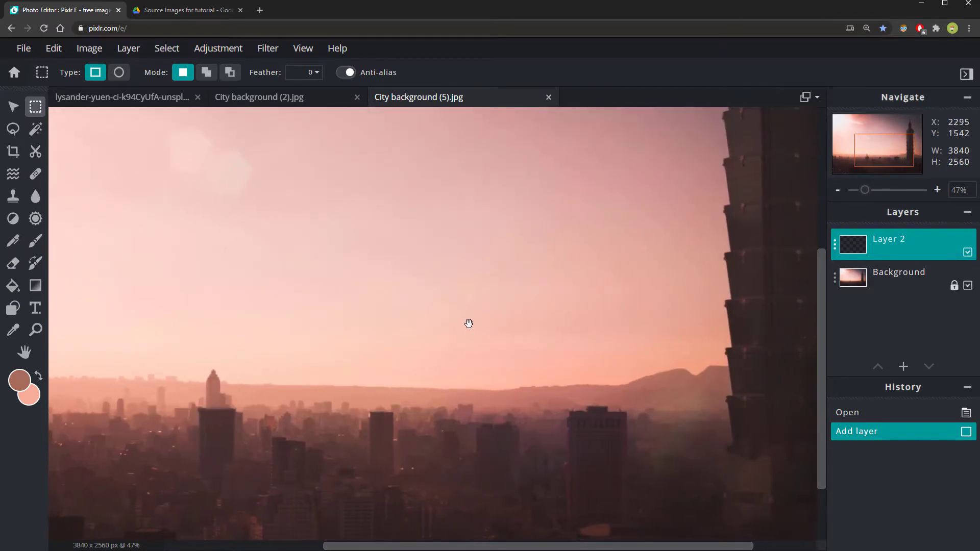
{"action": "mouse_move", "coordinate": [495, 352]}
{"action": "left_mouse_down"}
{"action": "mouse_move", "coordinate": [472, 407]}
{"action": "mouse_move", "coordinate": [488, 394]}
{"action": "mouse_move", "coordinate": [478, 353]}
{"action": "left_mouse_up"}
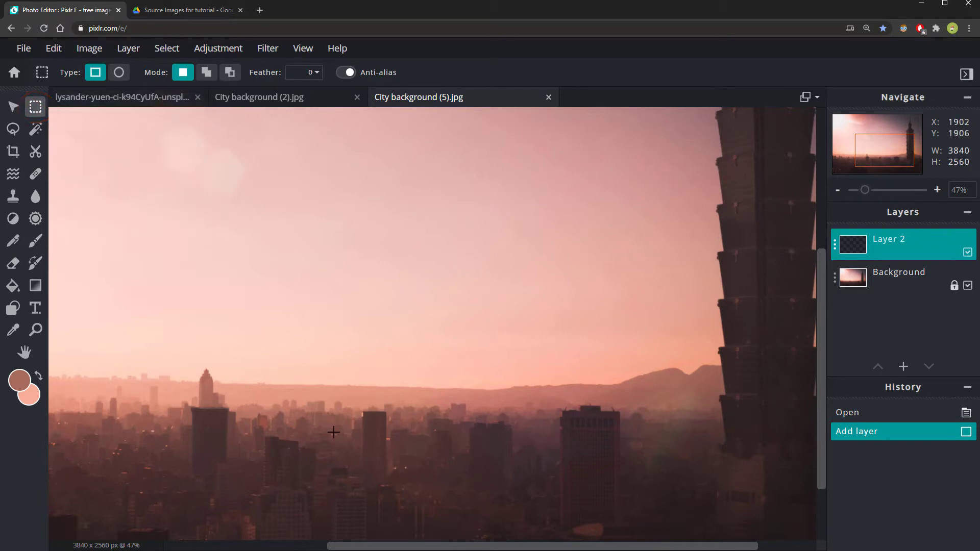
Draw a 240 × 703 px rectangular marquee above the skyline and nudge it into place
{"action": "left_click_drag", "start_coordinate": [333, 433], "coordinate": [403, 221]}
{"action": "scroll", "coordinate": [365, 389], "scroll_direction": "down", "scroll_amount": 5}
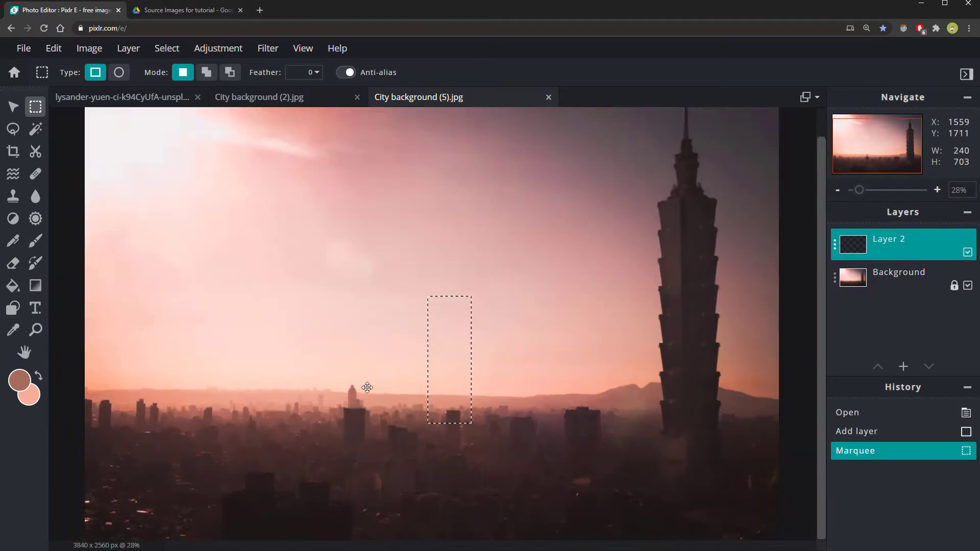
{"action": "mouse_move", "coordinate": [453, 376]}
{"action": "left_mouse_down"}
{"action": "mouse_move", "coordinate": [462, 378]}
{"action": "mouse_move", "coordinate": [452, 380]}
{"action": "left_mouse_up"}
{"action": "scroll", "coordinate": [449, 403], "scroll_direction": "up", "scroll_amount": 7}
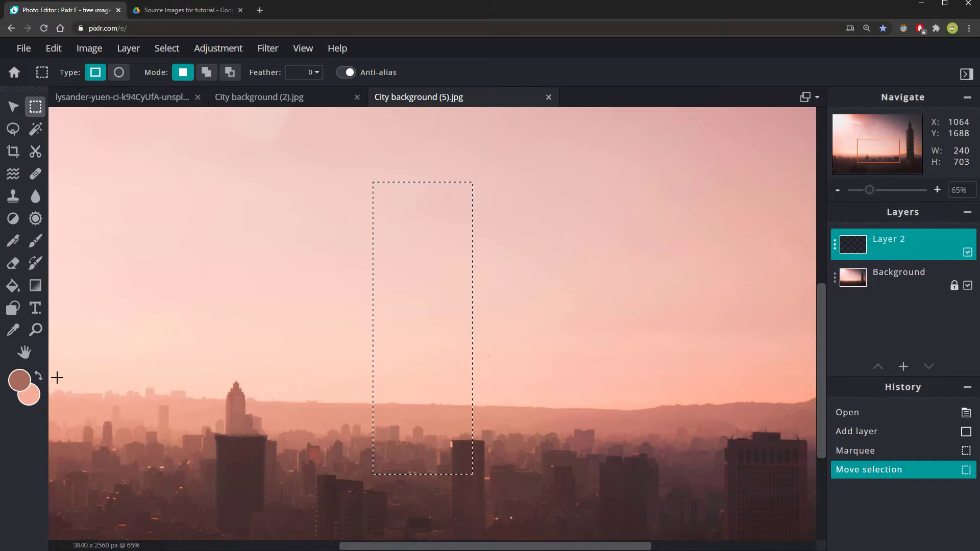
Sample a brown from the city buildings and set #7E524B as the primary colour
{"action": "left_click", "coordinate": [19, 382]}
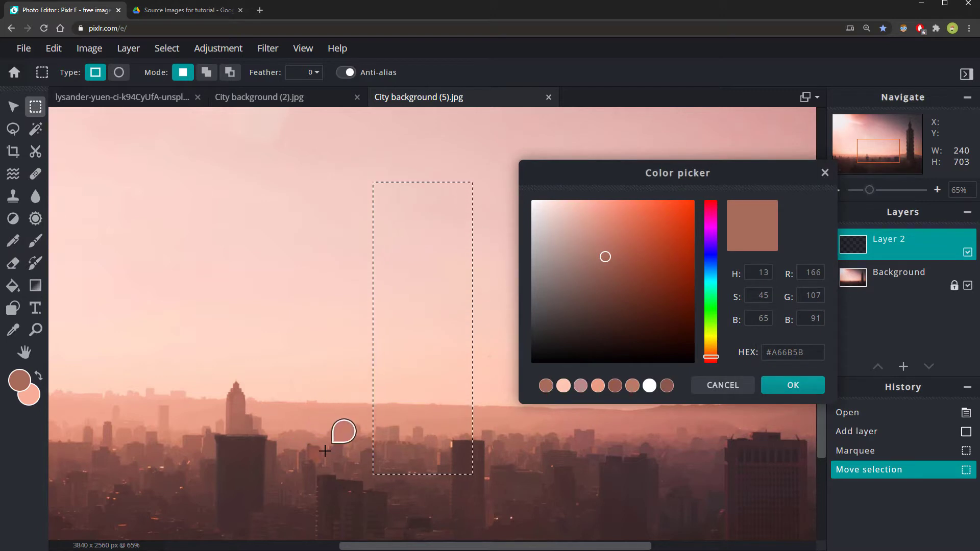
{"action": "left_click", "coordinate": [351, 468]}
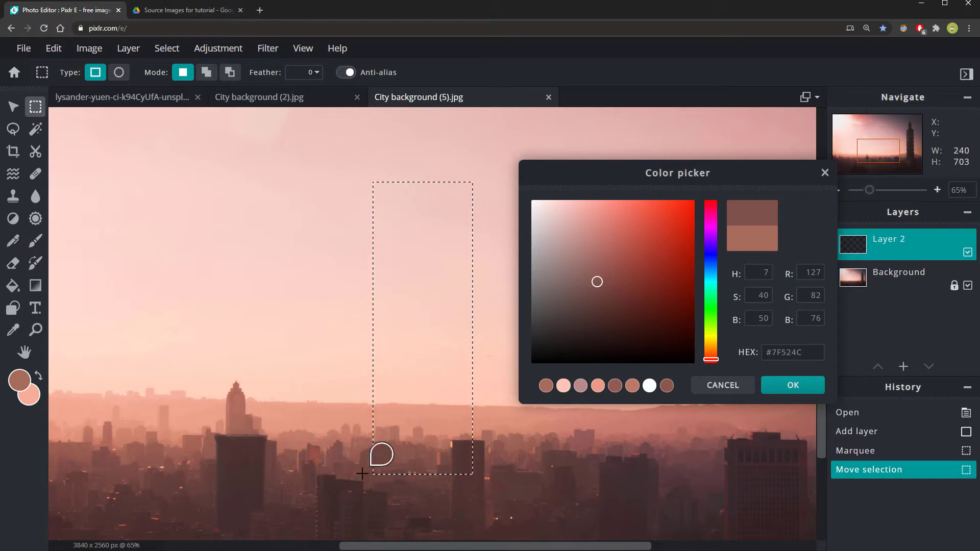
{"action": "left_click", "coordinate": [250, 458]}
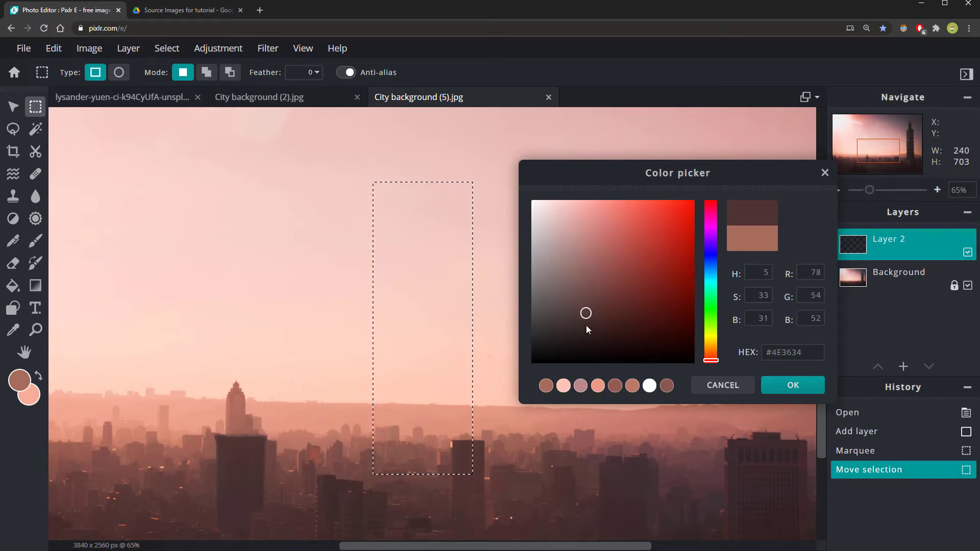
{"action": "left_click", "coordinate": [337, 453]}
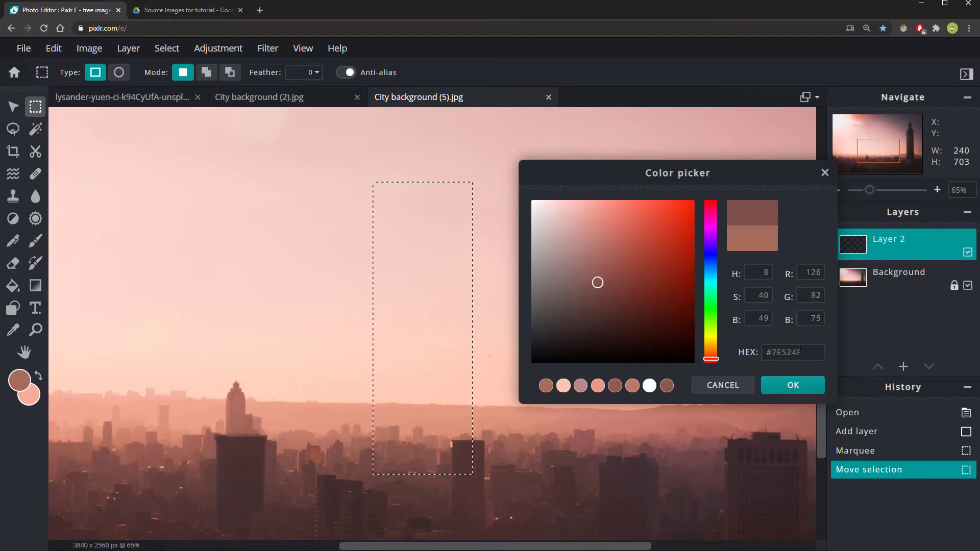
{"action": "double_click", "coordinate": [774, 353]}
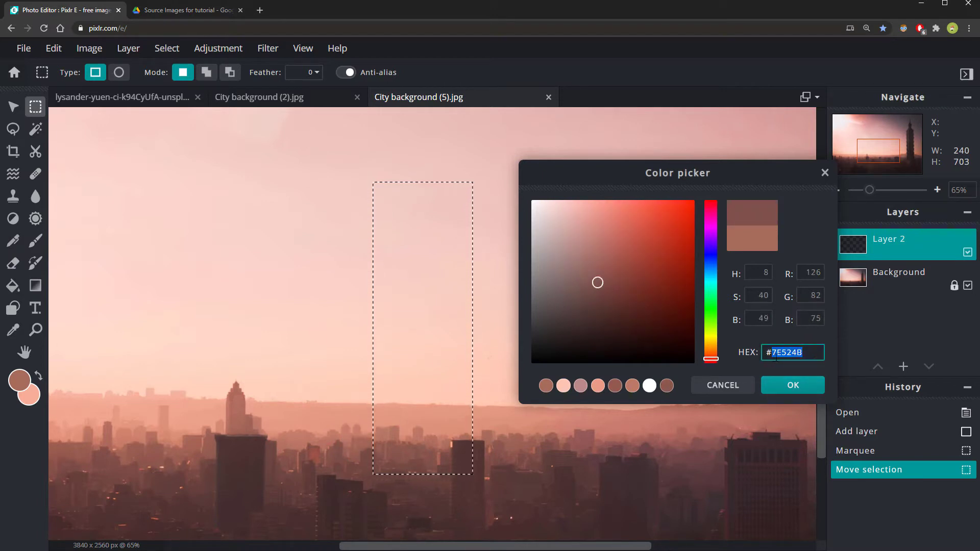
{"action": "left_click", "coordinate": [793, 387]}
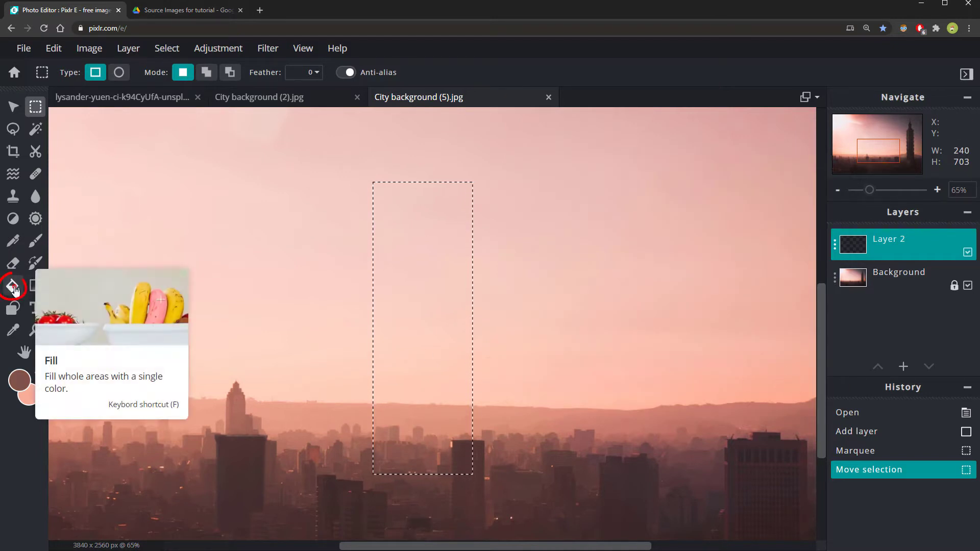
Bucket-fill the rectangle with #7E524B on Layer 2, then deselect it
{"action": "left_click", "coordinate": [14, 288]}
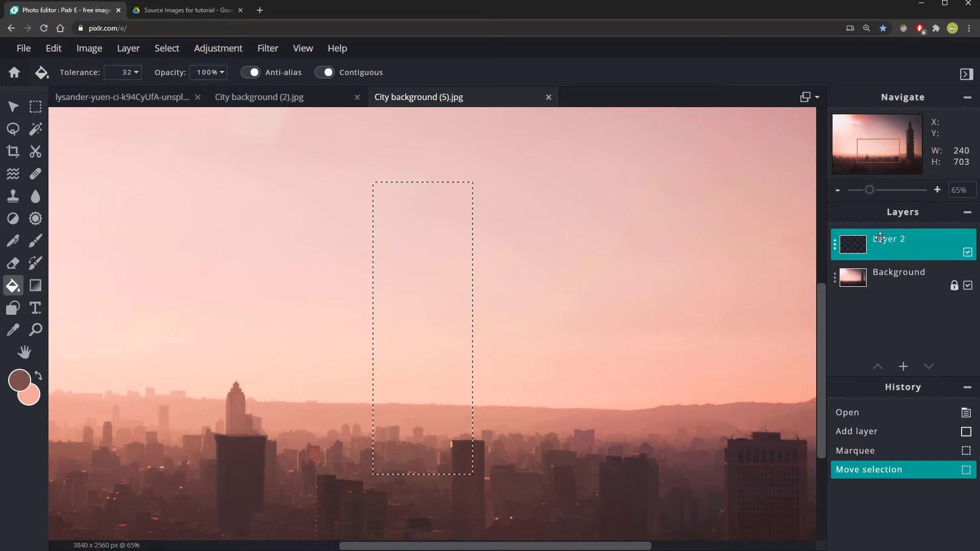
{"action": "left_click", "coordinate": [413, 280]}
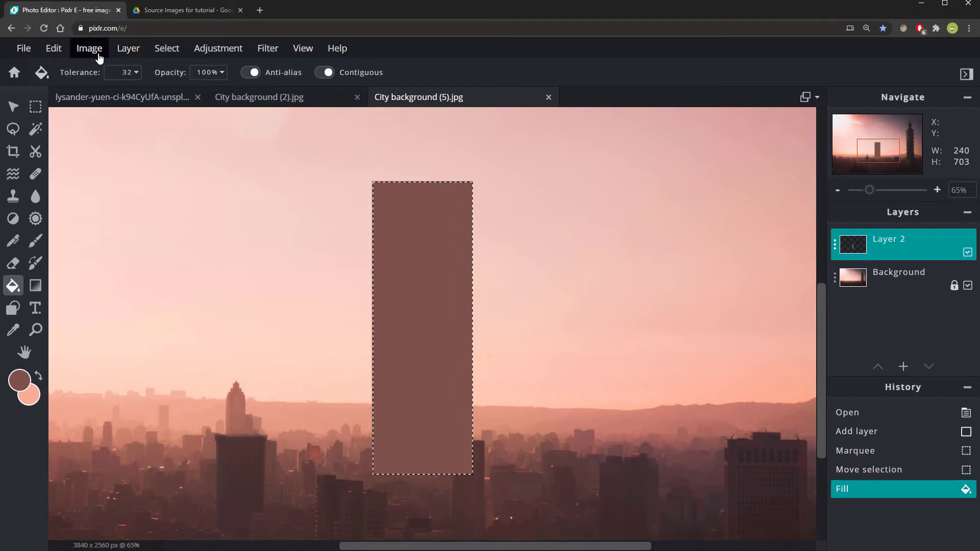
{"action": "left_click", "coordinate": [166, 49]}
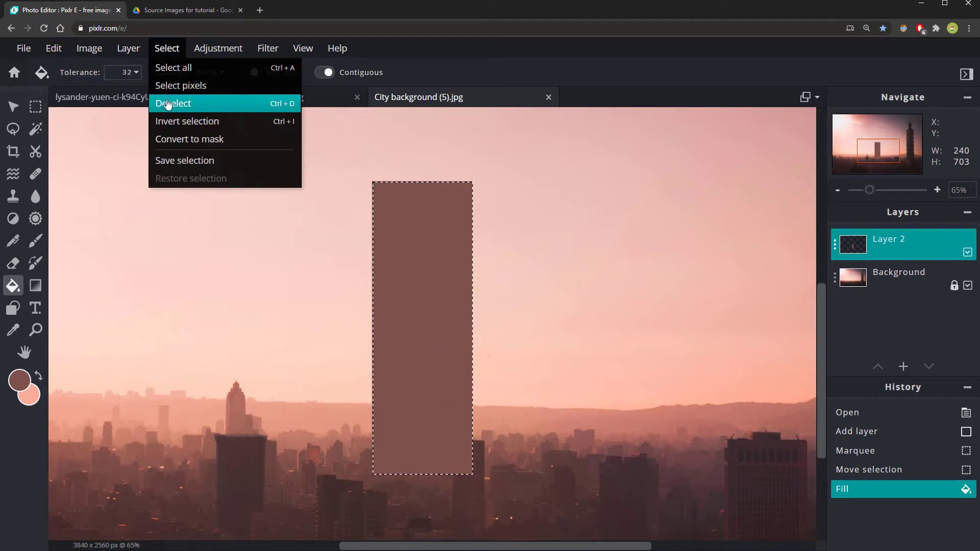
{"action": "left_click", "coordinate": [193, 105]}
{"action": "scroll", "coordinate": [455, 396], "scroll_direction": "down", "scroll_amount": 3}
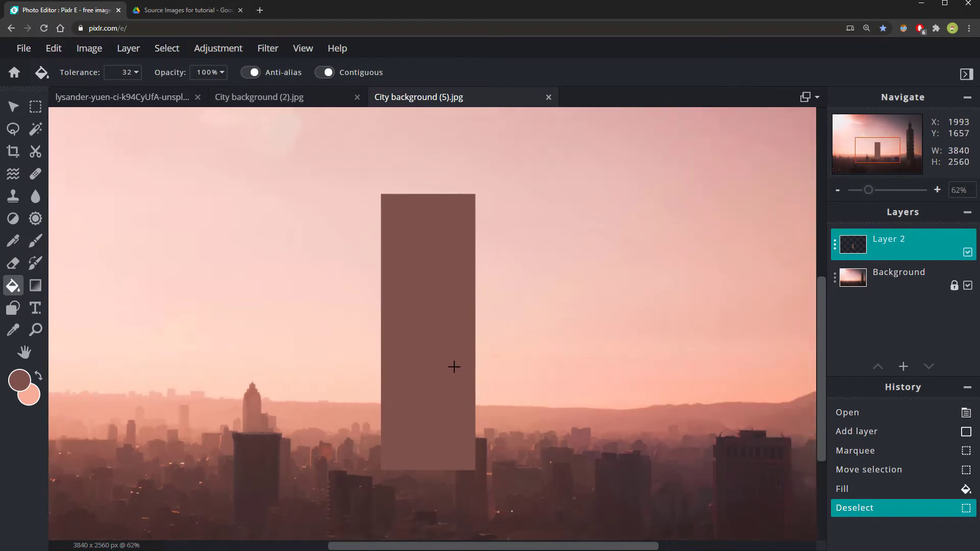
{"action": "scroll", "coordinate": [477, 334], "scroll_direction": "up", "scroll_amount": 3}
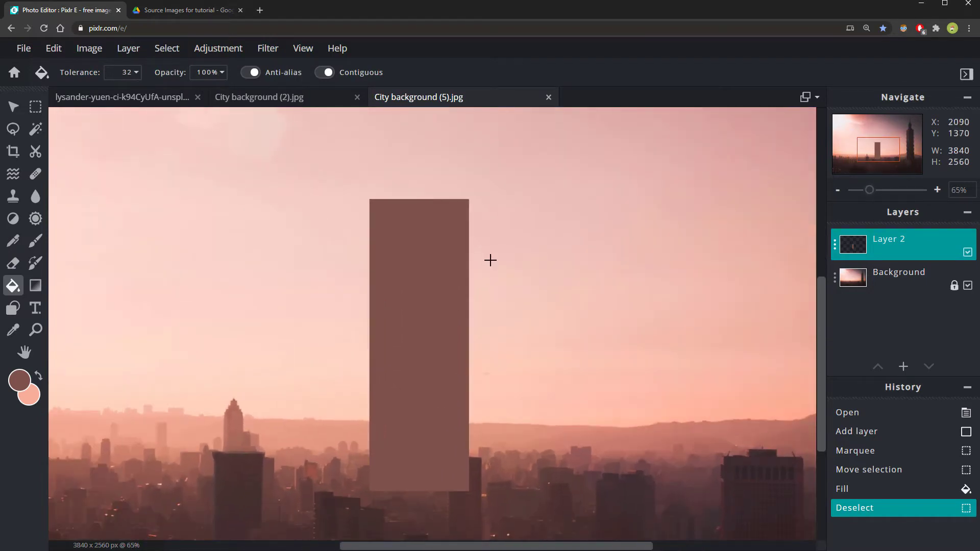
Open Futuristic City > Inspiration (other artists work) in Drive and preview the first artworks
{"action": "left_click", "coordinate": [184, 10]}
{"action": "left_click", "coordinate": [236, 78]}
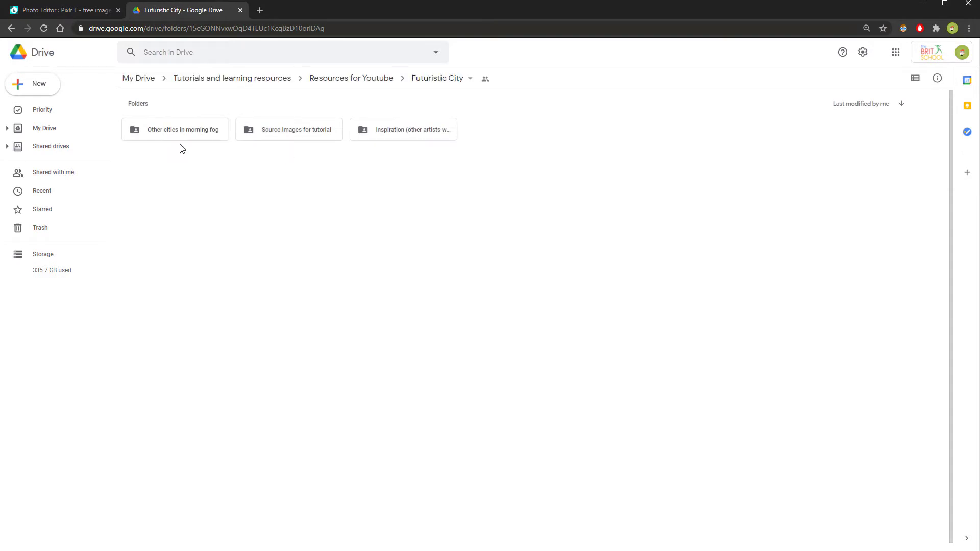
{"action": "double_click", "coordinate": [391, 131]}
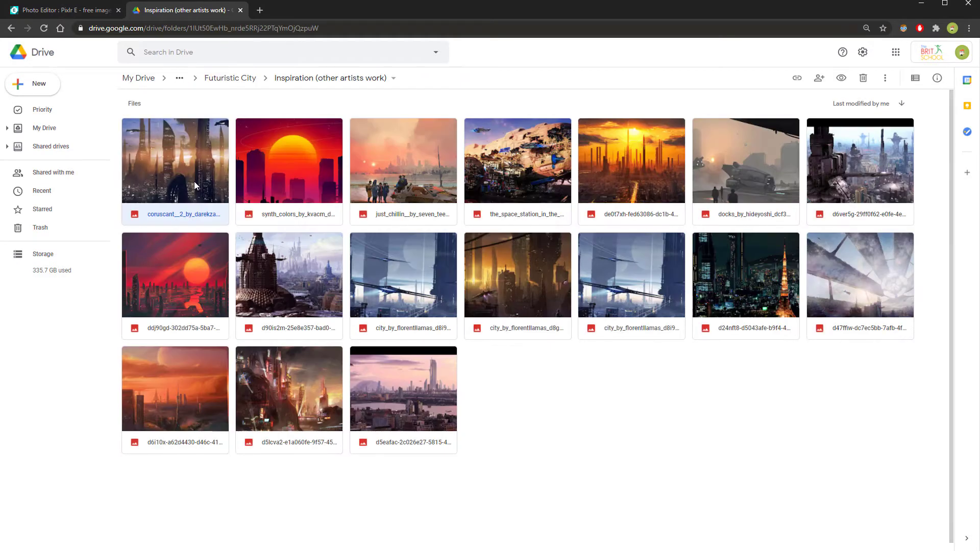
{"action": "double_click", "coordinate": [193, 151]}
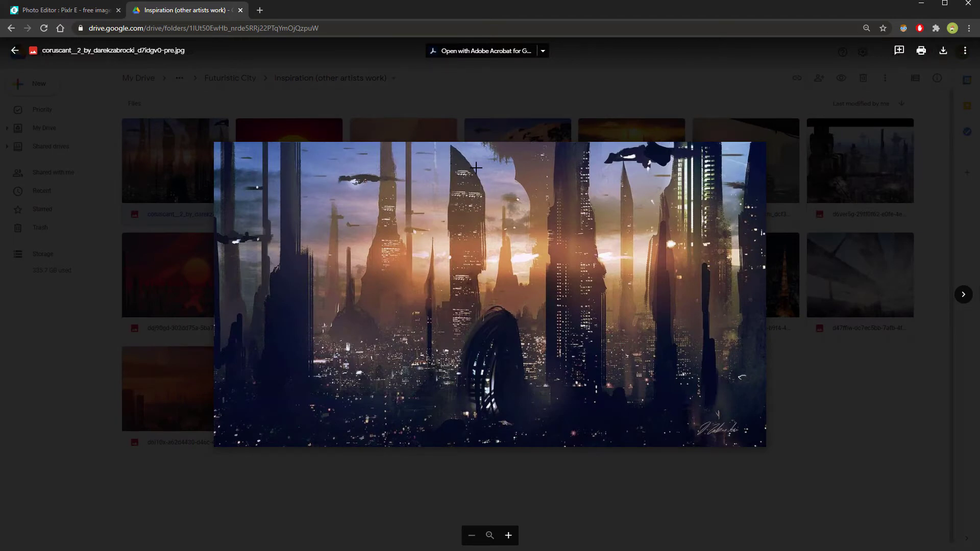
{"action": "key", "text": "Right"}
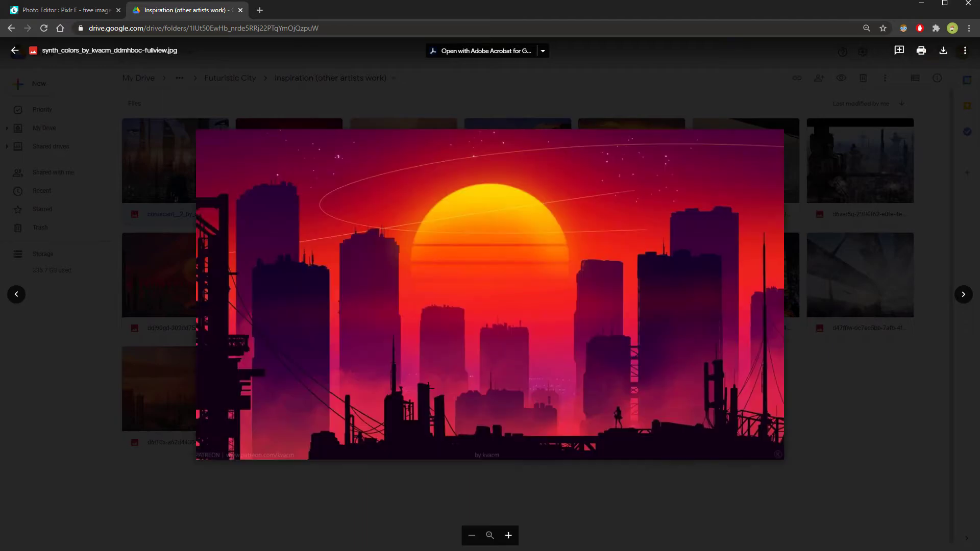
{"action": "key", "text": "Escape"}
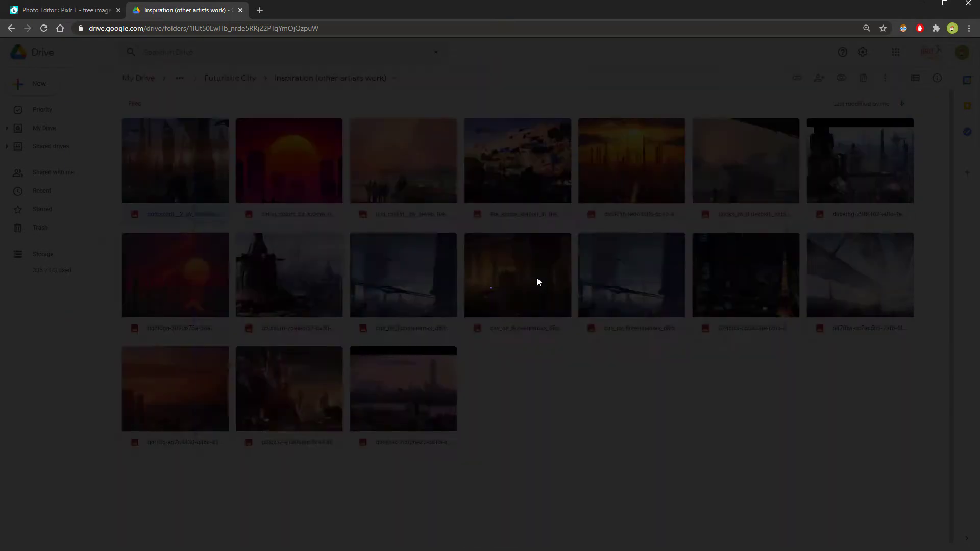
View the blue futuristic city and pink city artworks, then return to Pixlr E
{"action": "double_click", "coordinate": [536, 280]}
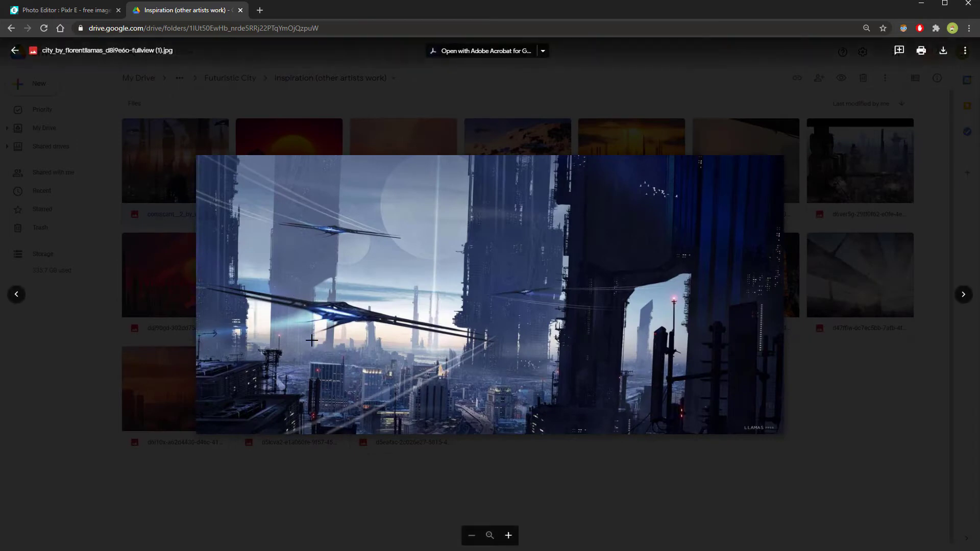
{"action": "key", "text": "Right"}
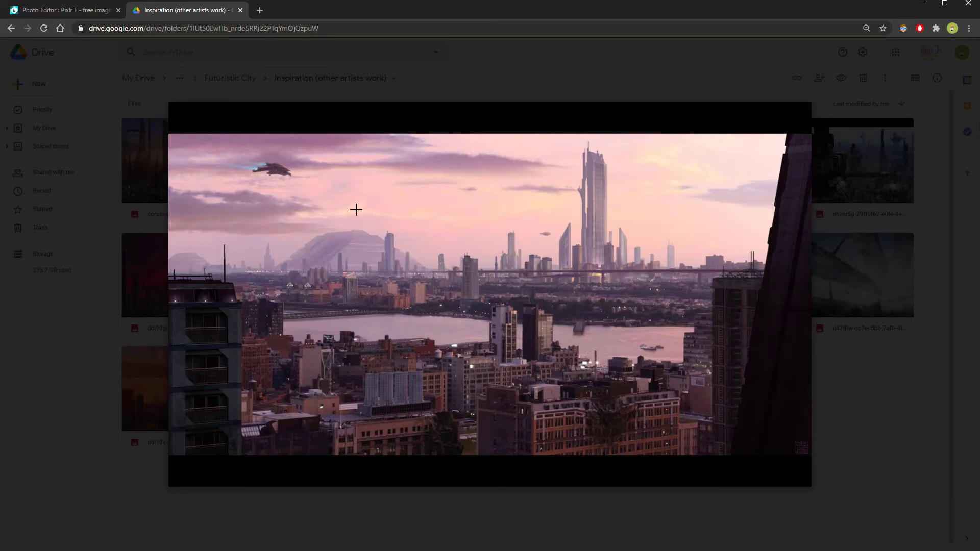
{"action": "key", "text": "ctrl+Tab"}
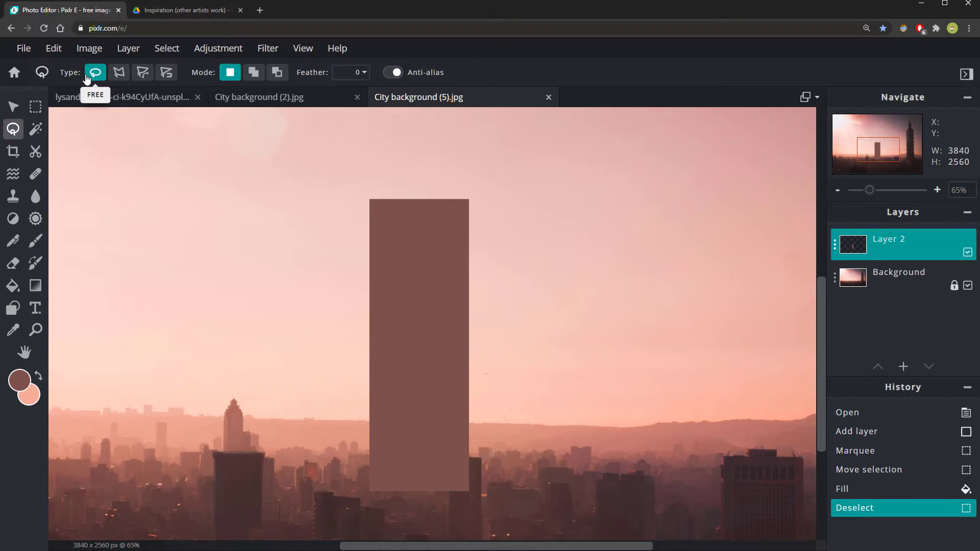
Select a triangle over the tower's top-right corner with the polygon lasso and delete it
{"action": "left_click", "coordinate": [119, 73]}
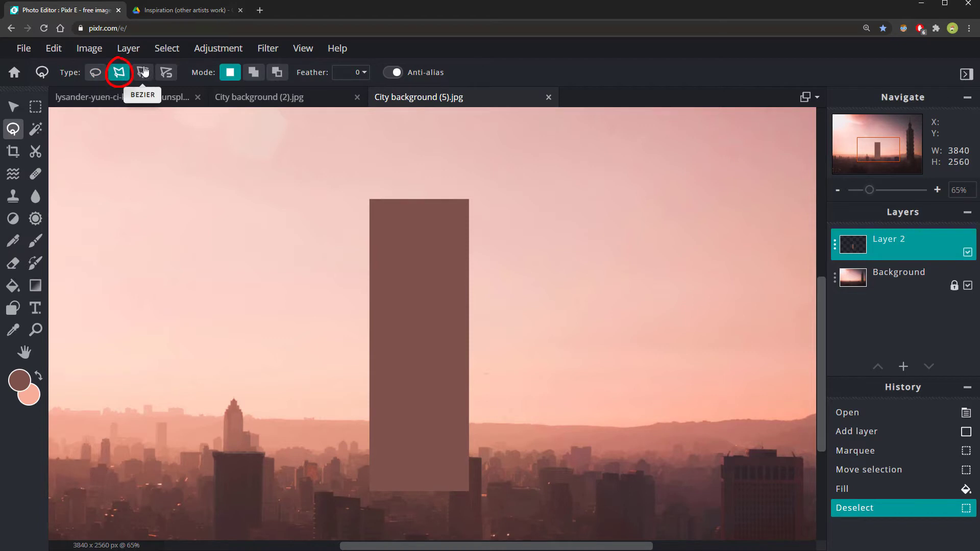
{"action": "scroll", "coordinate": [409, 216], "scroll_direction": "up", "scroll_amount": 3}
{"action": "scroll", "coordinate": [519, 169], "scroll_direction": "up", "scroll_amount": 1}
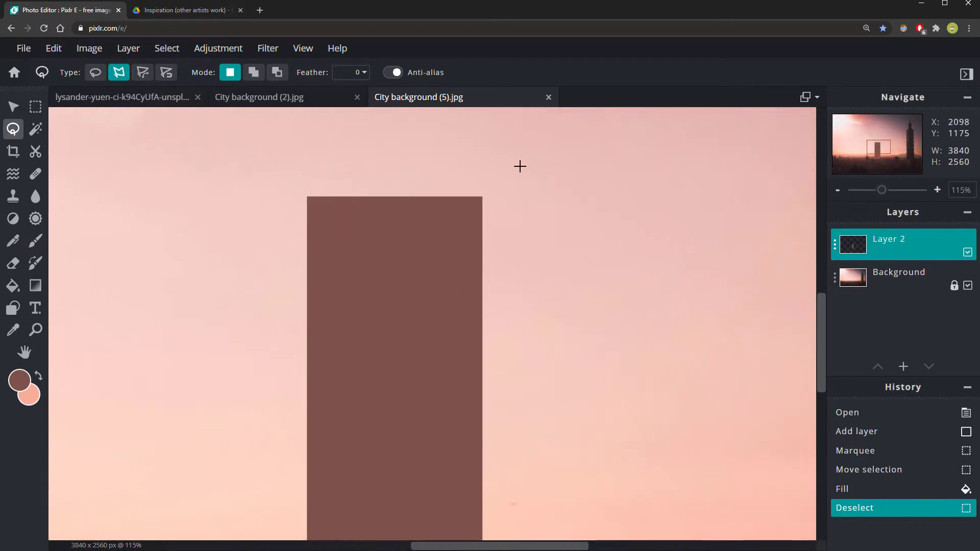
{"action": "scroll", "coordinate": [519, 166], "scroll_direction": "up", "scroll_amount": 1}
{"action": "scroll", "coordinate": [494, 176], "scroll_direction": "down", "scroll_amount": 1}
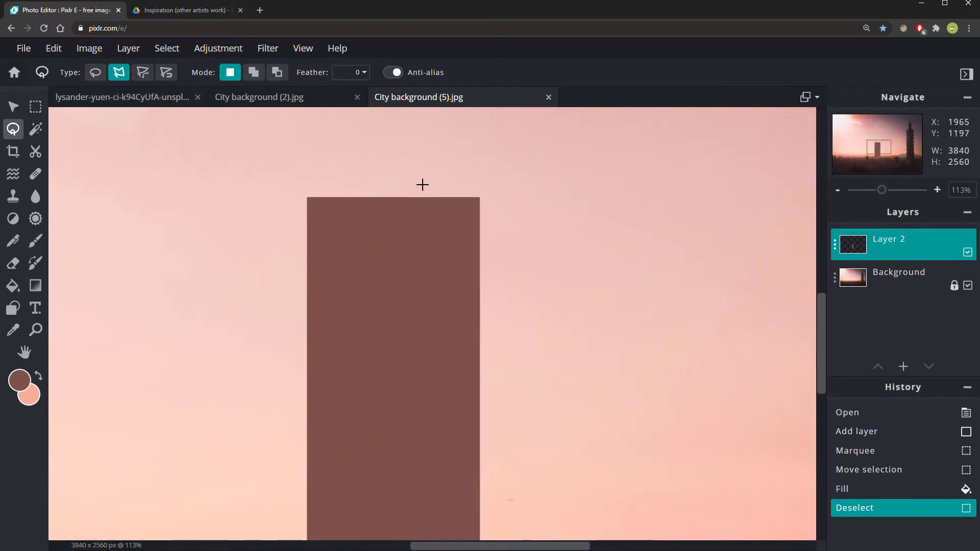
{"action": "scroll", "coordinate": [433, 194], "scroll_direction": "down", "scroll_amount": 2}
{"action": "scroll", "coordinate": [452, 199], "scroll_direction": "up", "scroll_amount": 1}
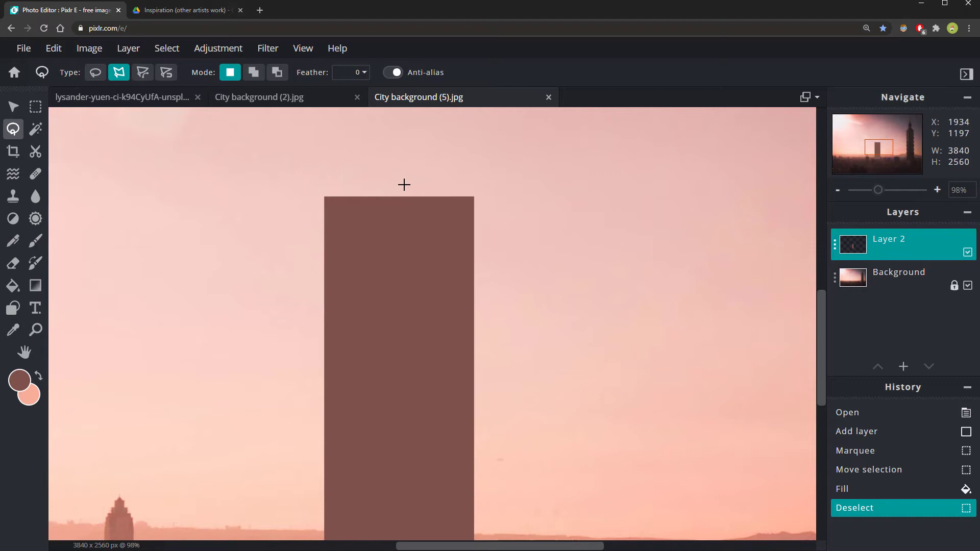
{"action": "left_click", "coordinate": [404, 185]}
{"action": "left_click", "coordinate": [485, 354]}
{"action": "left_click", "coordinate": [514, 176]}
{"action": "left_click", "coordinate": [404, 183]}
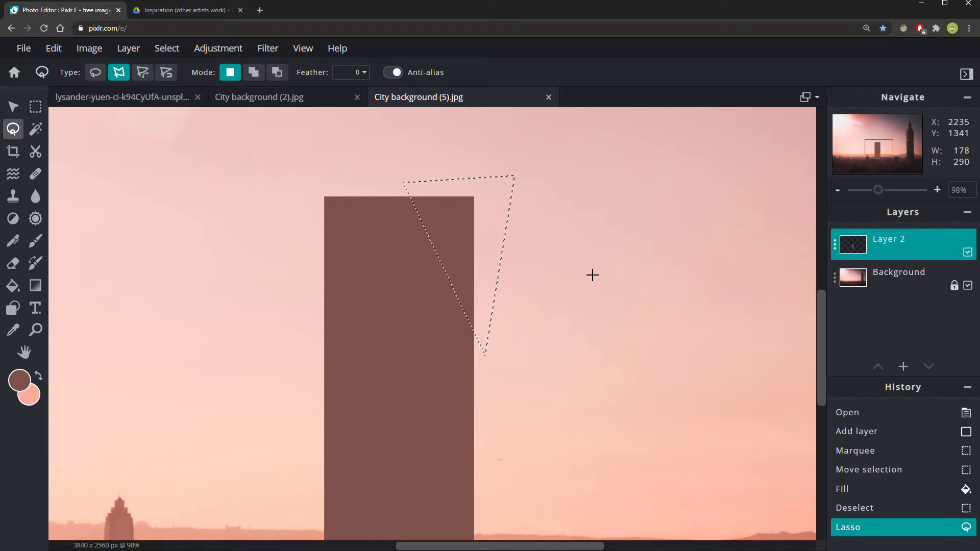
{"action": "key", "text": "Delete"}
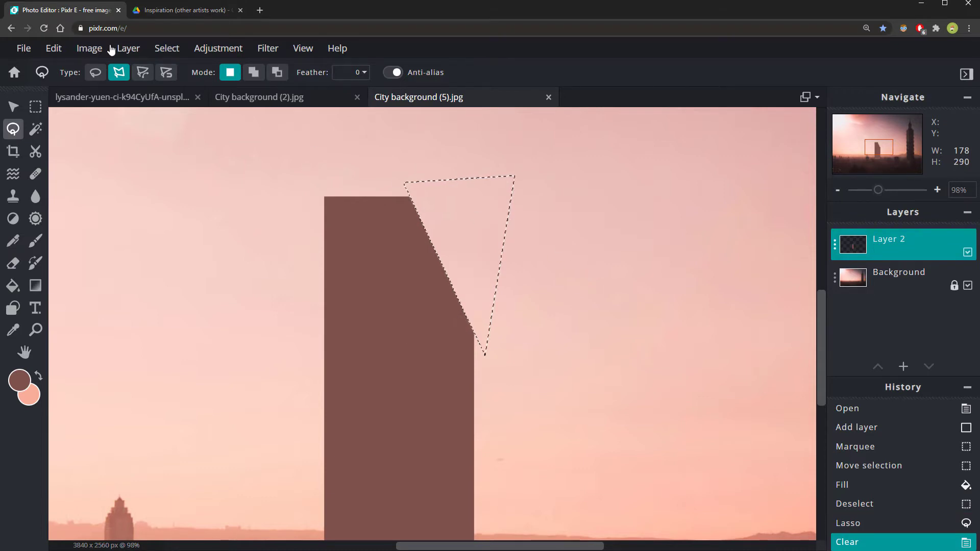
{"action": "left_click", "coordinate": [56, 48]}
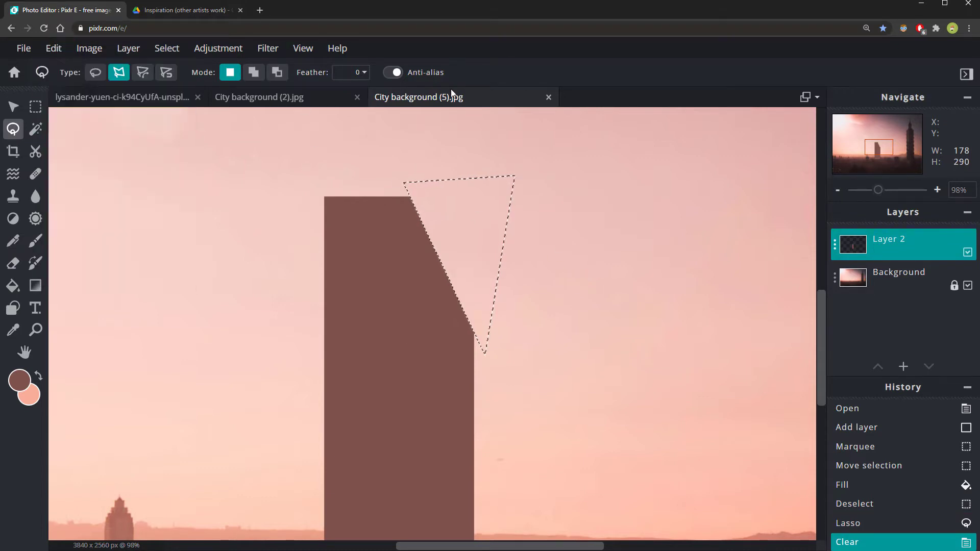
Drop the triangle selection and start a polygon outline beside the tower, removing its last corners
{"action": "left_click", "coordinate": [51, 49]}
{"action": "key", "text": "ctrl+d"}
{"action": "left_click", "coordinate": [679, 309]}
{"action": "left_click", "coordinate": [899, 277]}
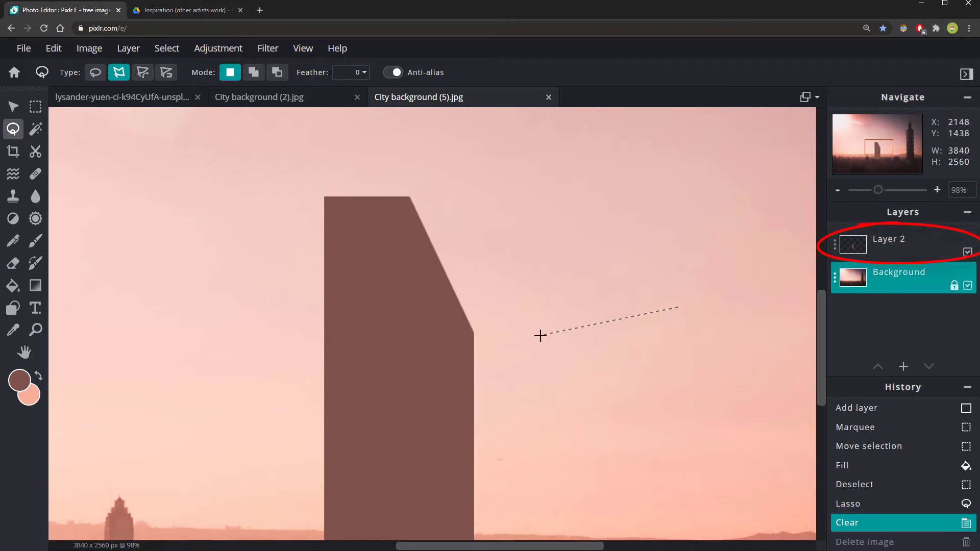
{"action": "left_click", "coordinate": [572, 370]}
{"action": "left_click", "coordinate": [525, 280]}
{"action": "left_click", "coordinate": [600, 240]}
{"action": "left_click", "coordinate": [477, 209]}
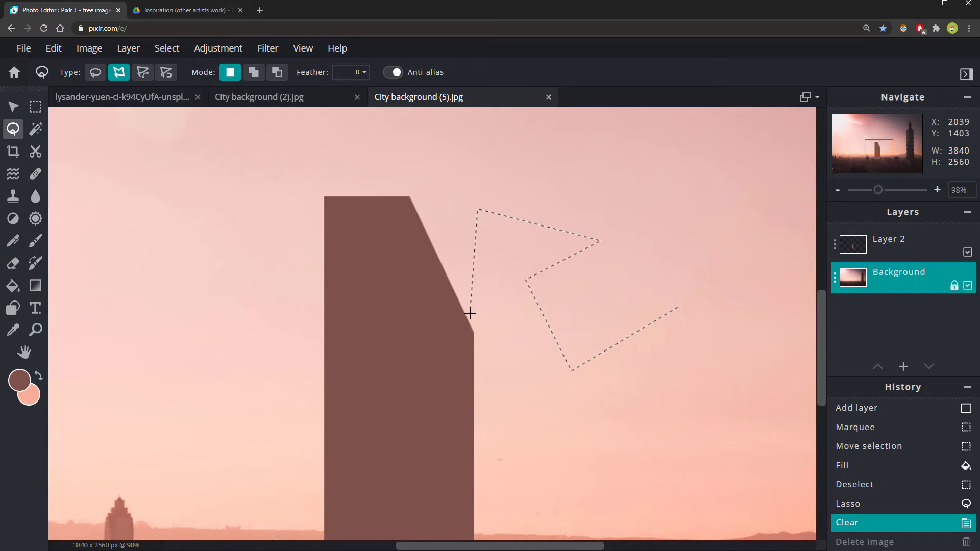
{"action": "key", "text": "BackSpace"}
{"action": "key", "text": "BackSpace"}
{"action": "key", "text": "BackSpace"}
{"action": "key", "text": "BackSpace"}
Outline a sloping polygon around the top of the brown tower
{"action": "scroll", "coordinate": [486, 334], "scroll_direction": "down", "scroll_amount": 3}
{"action": "scroll", "coordinate": [444, 256], "scroll_direction": "up", "scroll_amount": 4}
{"action": "scroll", "coordinate": [434, 289], "scroll_direction": "down", "scroll_amount": 3}
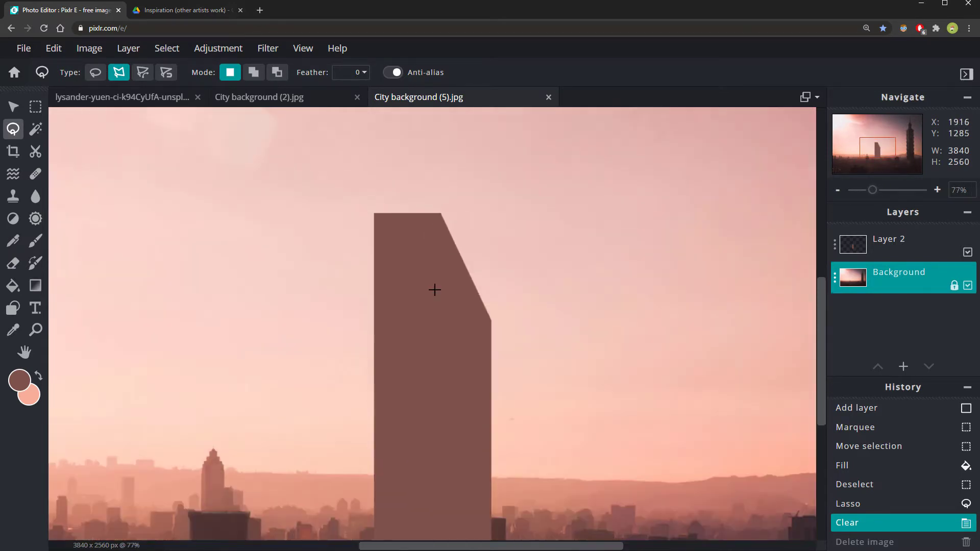
{"action": "scroll", "coordinate": [383, 416], "scroll_direction": "up", "scroll_amount": 1}
{"action": "scroll", "coordinate": [391, 411], "scroll_direction": "up", "scroll_amount": 5}
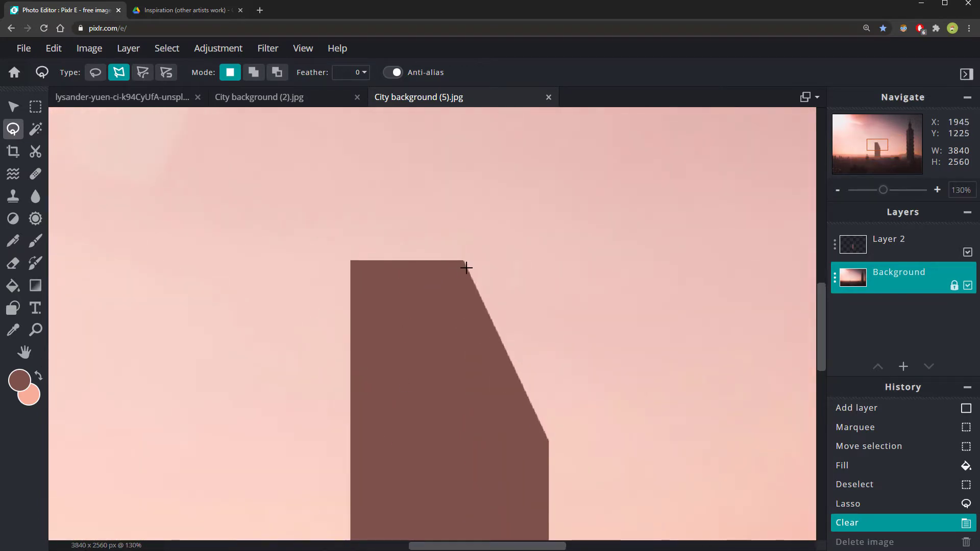
{"action": "left_click", "coordinate": [474, 269]}
{"action": "left_click", "coordinate": [373, 261]}
{"action": "left_click", "coordinate": [340, 269]}
{"action": "left_click", "coordinate": [332, 245]}
{"action": "left_click", "coordinate": [421, 236]}
{"action": "left_click", "coordinate": [522, 259]}
{"action": "left_click", "coordinate": [475, 268]}
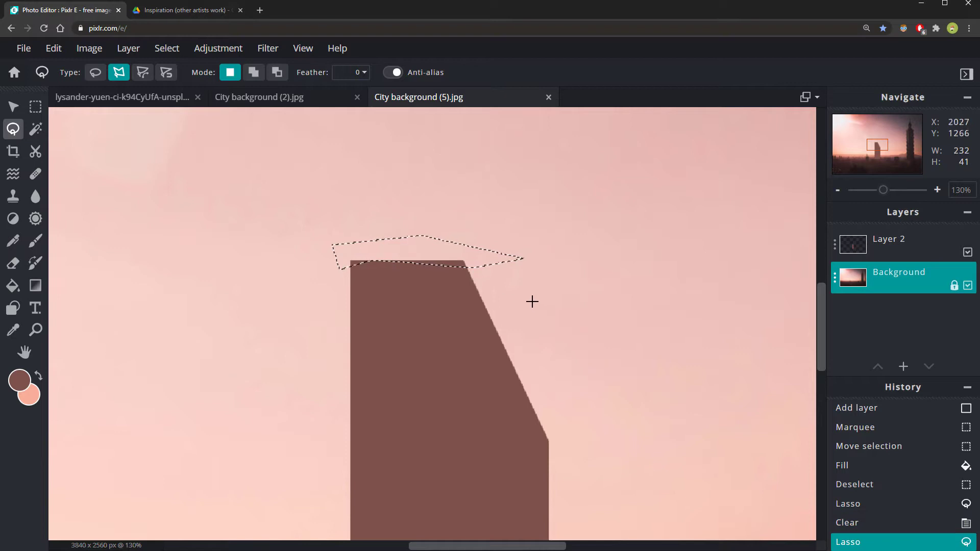
Undo the clear made on Background and delete the roof area from Layer 2 instead
{"action": "key", "text": "Delete"}
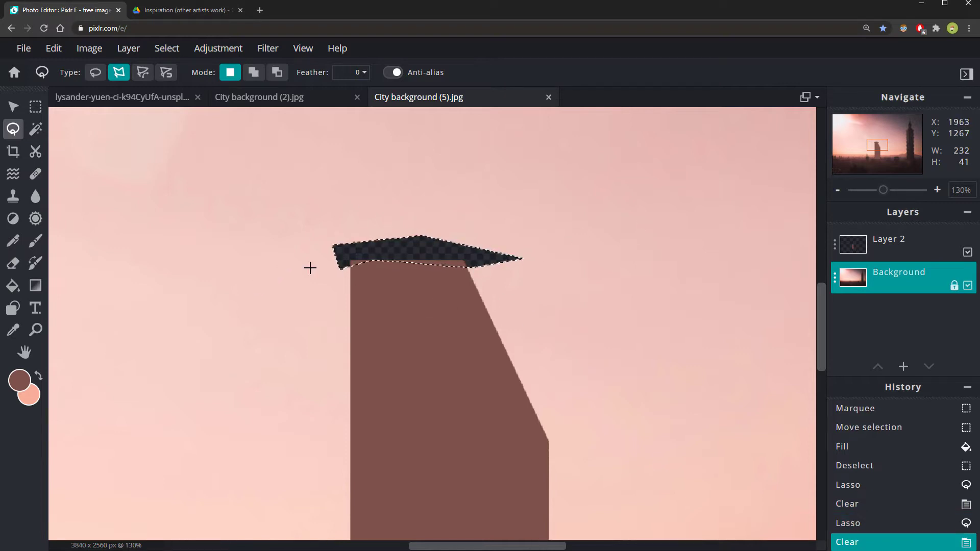
{"action": "key", "text": "ctrl+z"}
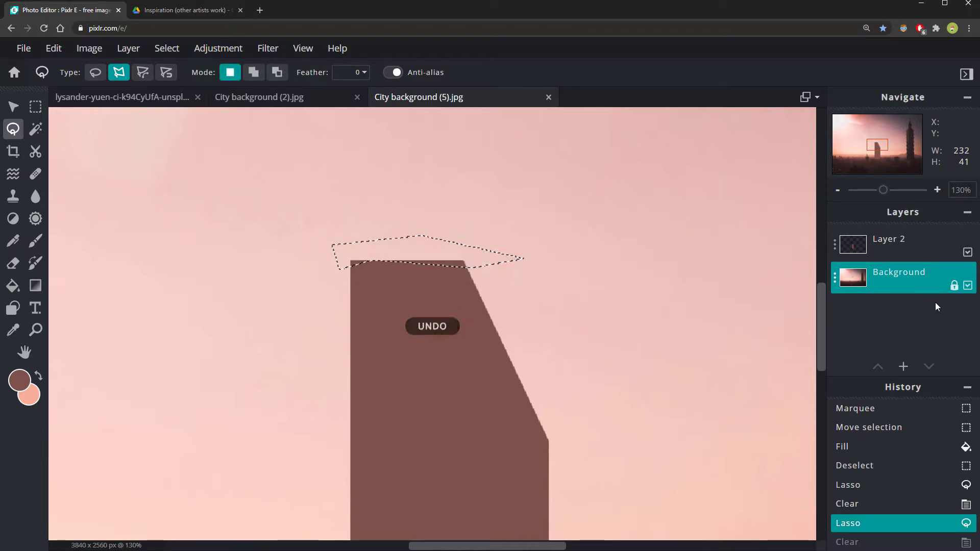
{"action": "left_click", "coordinate": [902, 250]}
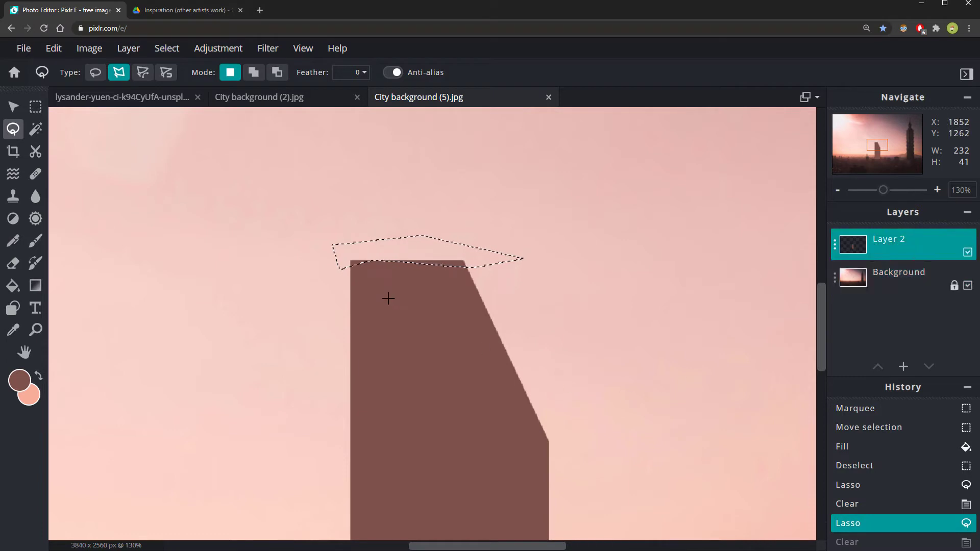
{"action": "key", "text": "Delete"}
Polygon-lasso a tall angled slit on the tower's right edge, delete it and deselect
{"action": "left_click", "coordinate": [35, 107]}
{"action": "left_click", "coordinate": [237, 221]}
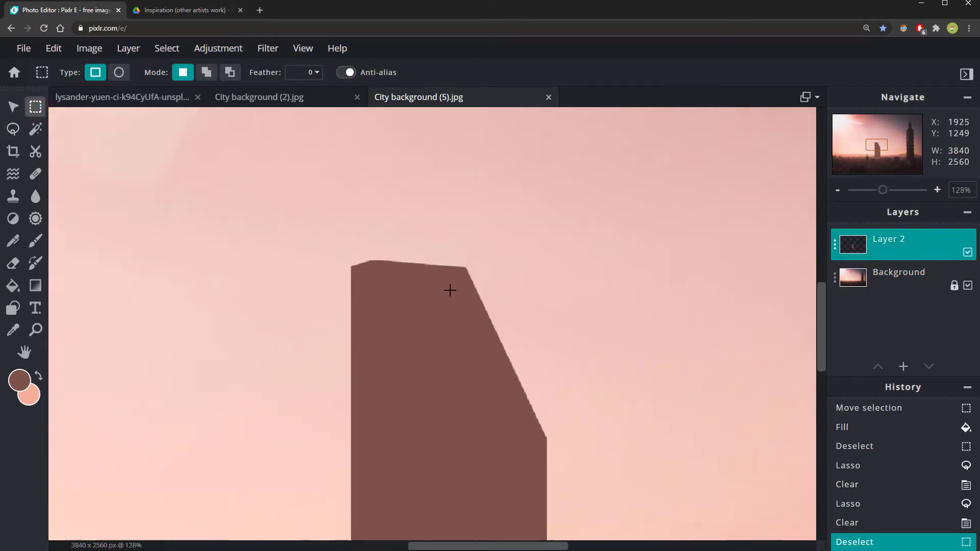
{"action": "scroll", "coordinate": [440, 291], "scroll_direction": "up", "scroll_amount": 1}
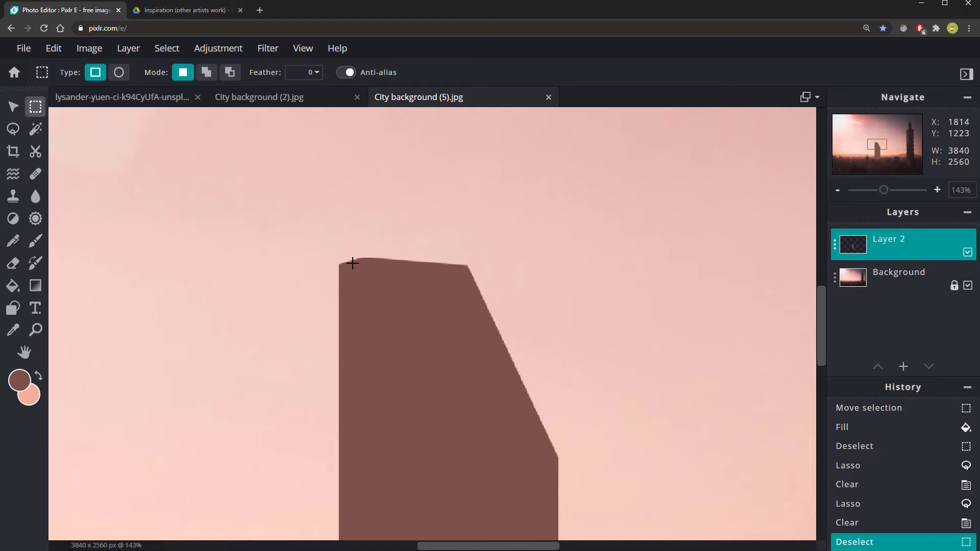
{"action": "left_click_drag", "start_coordinate": [405, 367], "coordinate": [390, 247]}
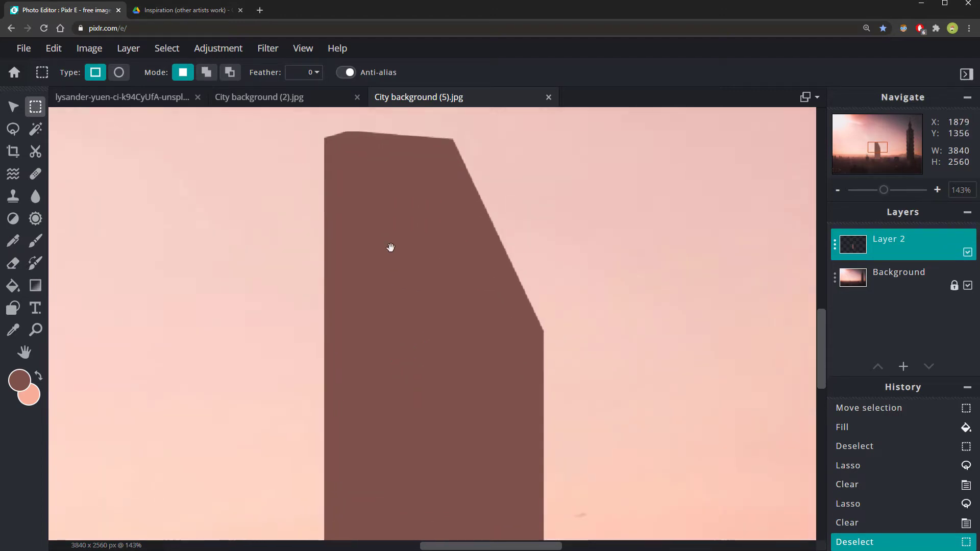
{"action": "scroll", "coordinate": [390, 247], "scroll_direction": "down", "scroll_amount": 4}
{"action": "left_click", "coordinate": [13, 129]}
{"action": "left_click", "coordinate": [124, 74]}
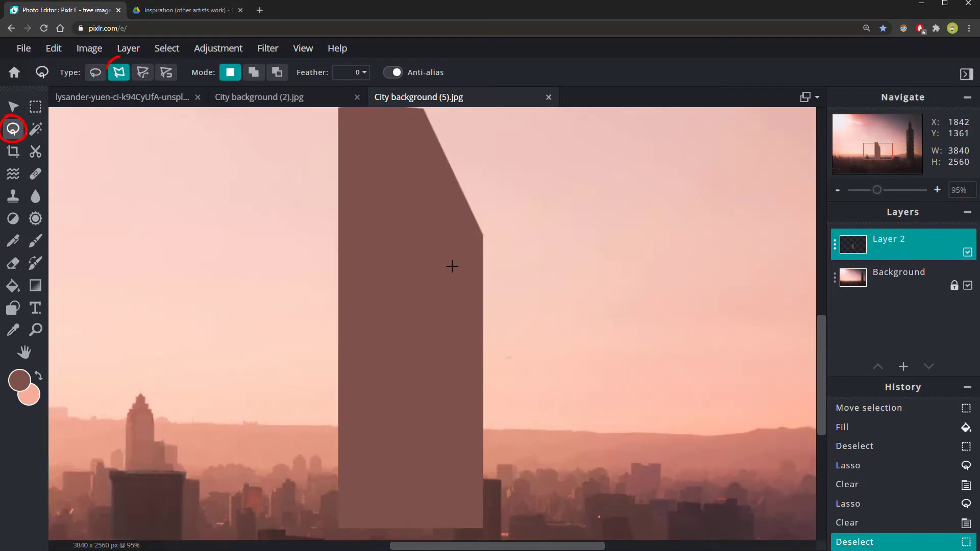
{"action": "scroll", "coordinate": [475, 281], "scroll_direction": "up", "scroll_amount": 1}
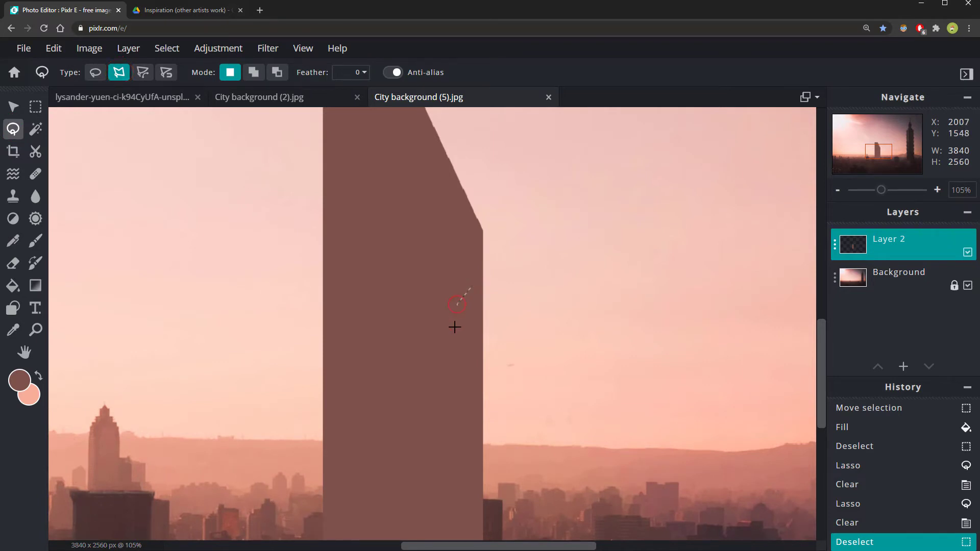
{"action": "left_click", "coordinate": [459, 407]}
{"action": "left_click", "coordinate": [470, 288]}
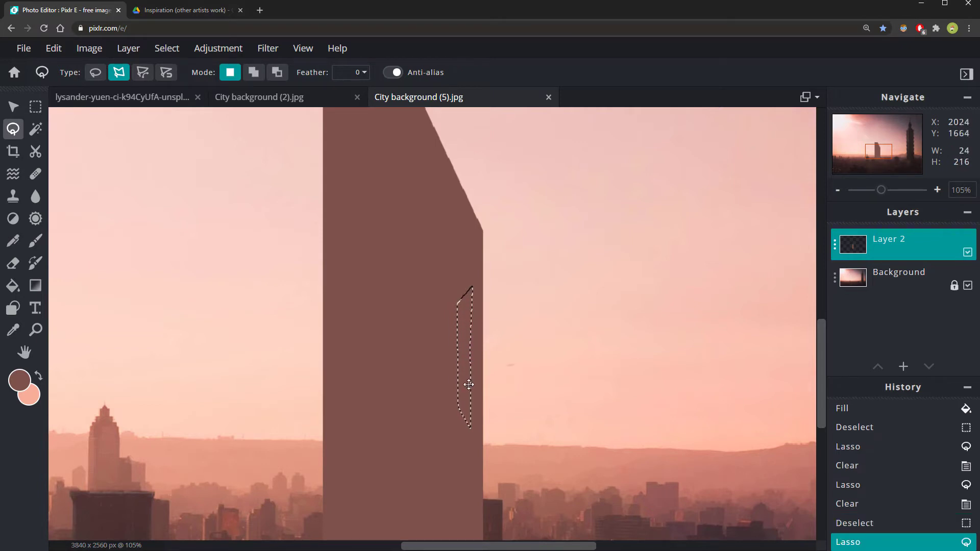
{"action": "key", "text": "Delete"}
{"action": "key", "text": "m"}
{"action": "key", "text": "ctrl+d"}
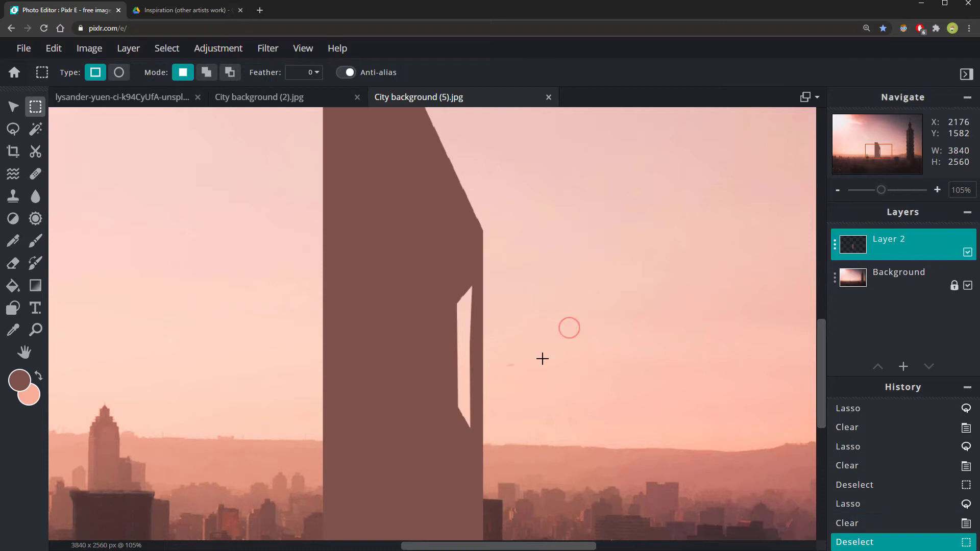
Outline and erase a thin strip down the tower's lower right edge, leaving a narrow pillar
{"action": "scroll", "coordinate": [546, 408], "scroll_direction": "down", "scroll_amount": 3}
{"action": "key", "text": "l"}
{"action": "scroll", "coordinate": [450, 407], "scroll_direction": "up", "scroll_amount": 2}
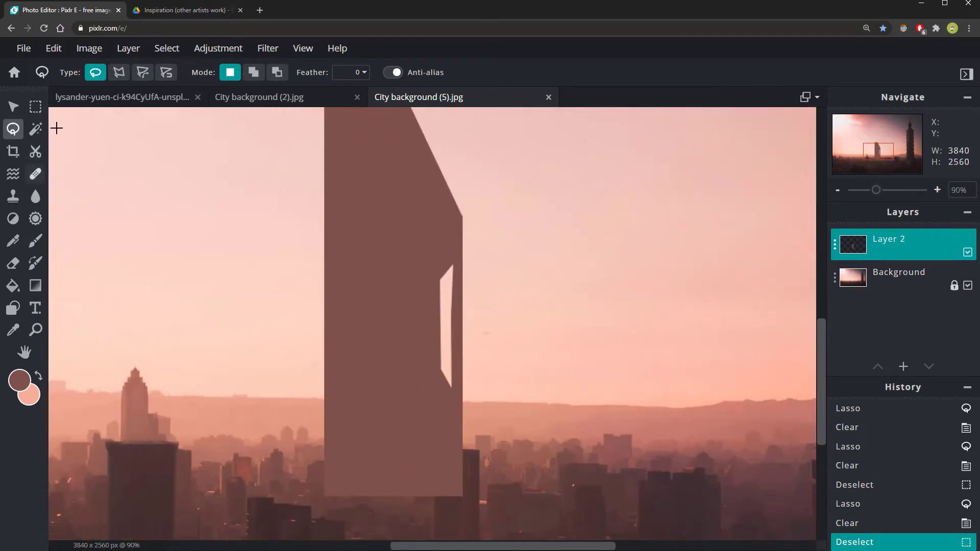
{"action": "left_click", "coordinate": [119, 72]}
{"action": "left_click", "coordinate": [440, 419]}
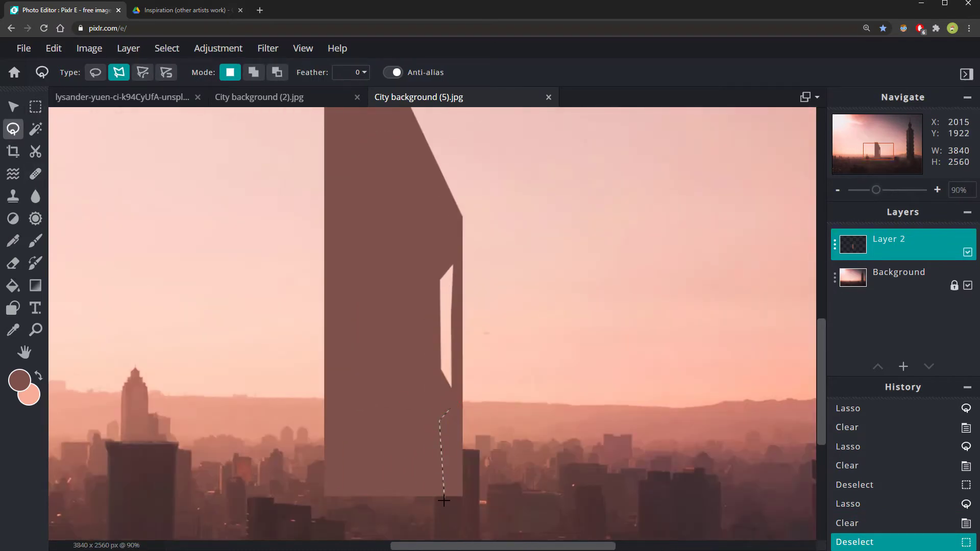
{"action": "left_click", "coordinate": [441, 506]}
{"action": "key", "text": "m"}
{"action": "scroll", "coordinate": [217, 335], "scroll_direction": "down", "scroll_amount": 2}
{"action": "scroll", "coordinate": [320, 264], "scroll_direction": "up", "scroll_amount": 2}
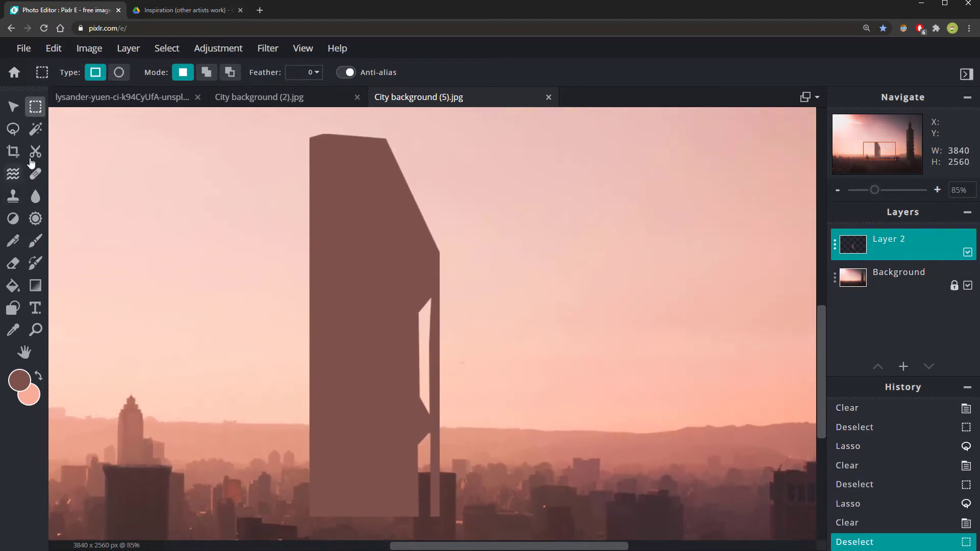
Polygon-lasso an angled bump on the tower's left edge, fill it with the tower's brown, and deselect
{"action": "left_click", "coordinate": [13, 129]}
{"action": "left_click", "coordinate": [119, 72]}
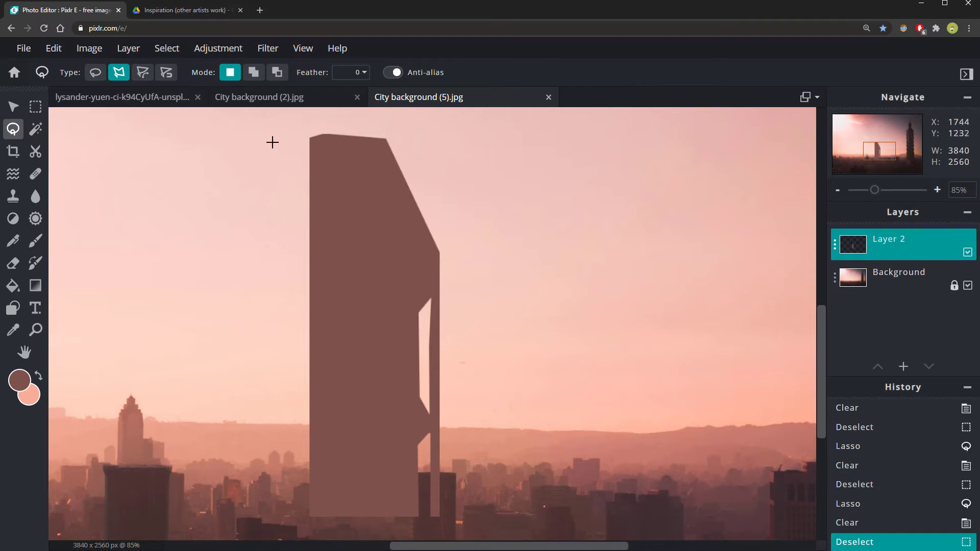
{"action": "left_click", "coordinate": [297, 219]}
{"action": "double_click", "coordinate": [315, 326]}
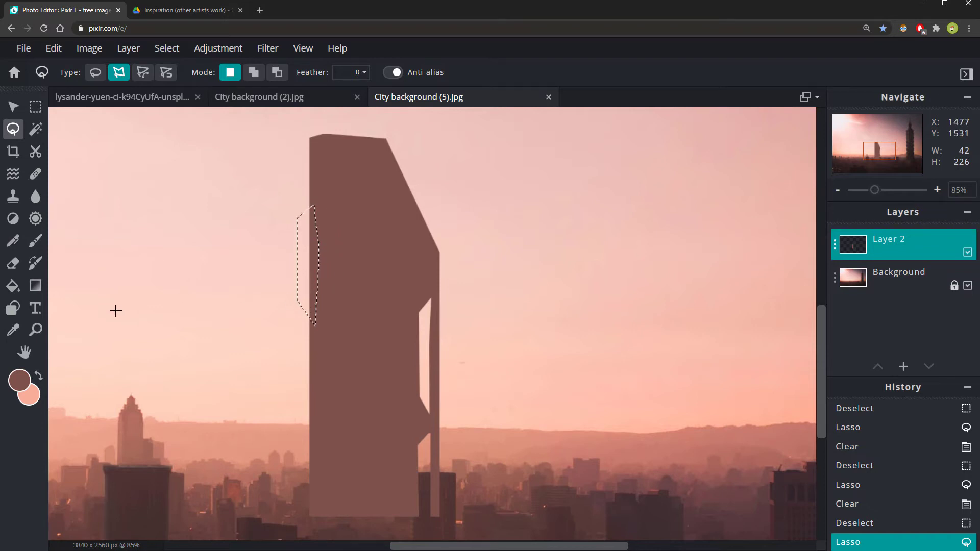
{"action": "left_click", "coordinate": [16, 293]}
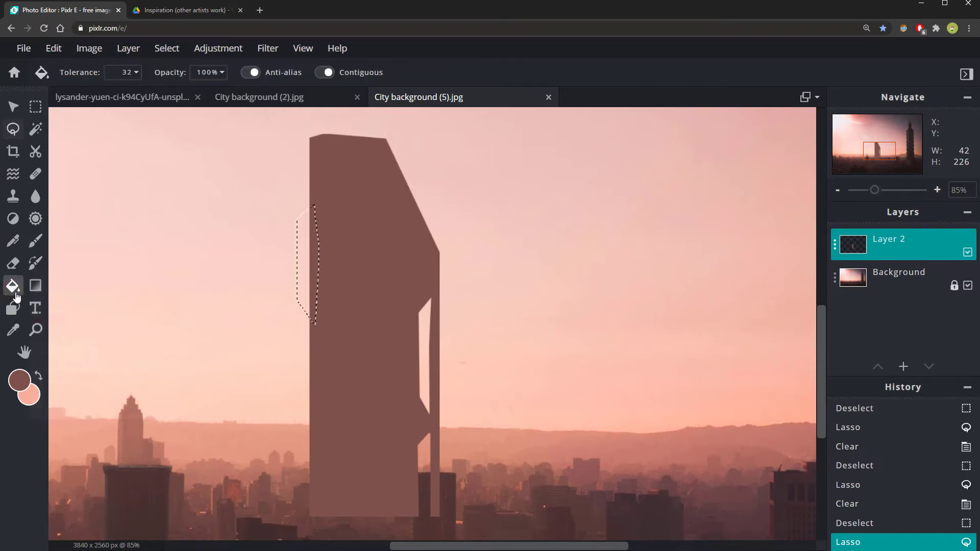
{"action": "left_click", "coordinate": [302, 239]}
{"action": "key", "text": "m"}
{"action": "key", "text": "ctrl+d"}
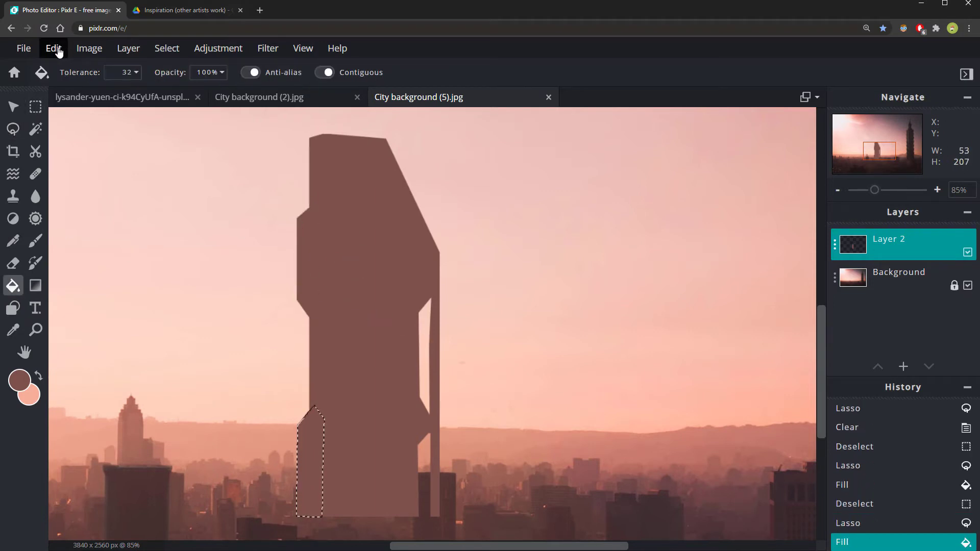
Deselect, then drag the Layer 2 tower right to left 2113, top 1244
{"action": "left_click", "coordinate": [167, 48]}
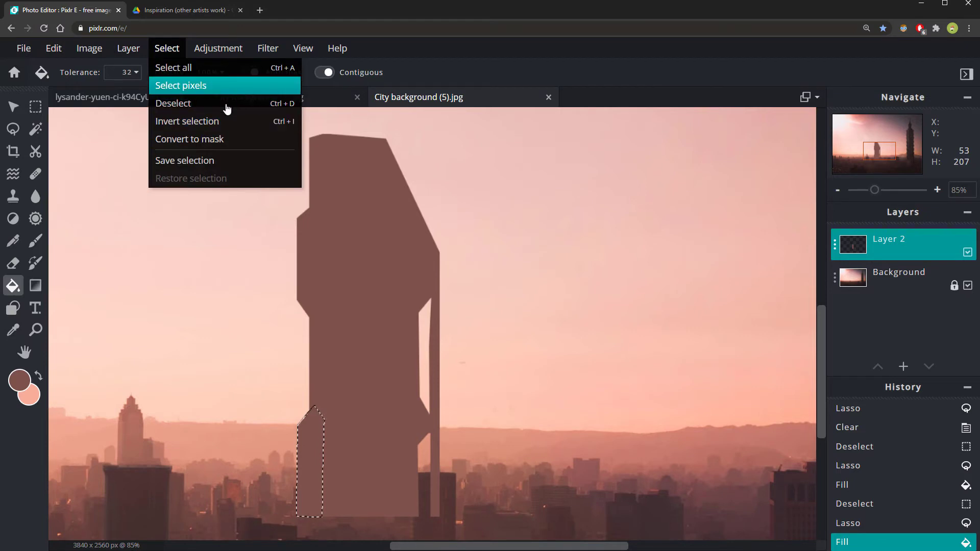
{"action": "left_click", "coordinate": [235, 103]}
{"action": "key", "text": "m"}
{"action": "scroll", "coordinate": [396, 462], "scroll_direction": "down", "scroll_amount": 3}
{"action": "scroll", "coordinate": [396, 455], "scroll_direction": "up", "scroll_amount": 1}
{"action": "scroll", "coordinate": [381, 429], "scroll_direction": "up", "scroll_amount": 1}
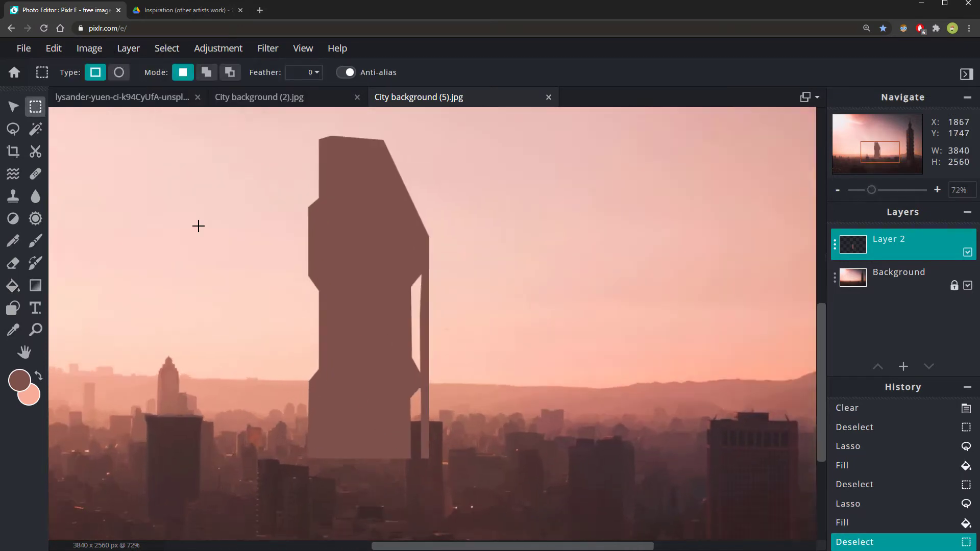
{"action": "left_click", "coordinate": [13, 108]}
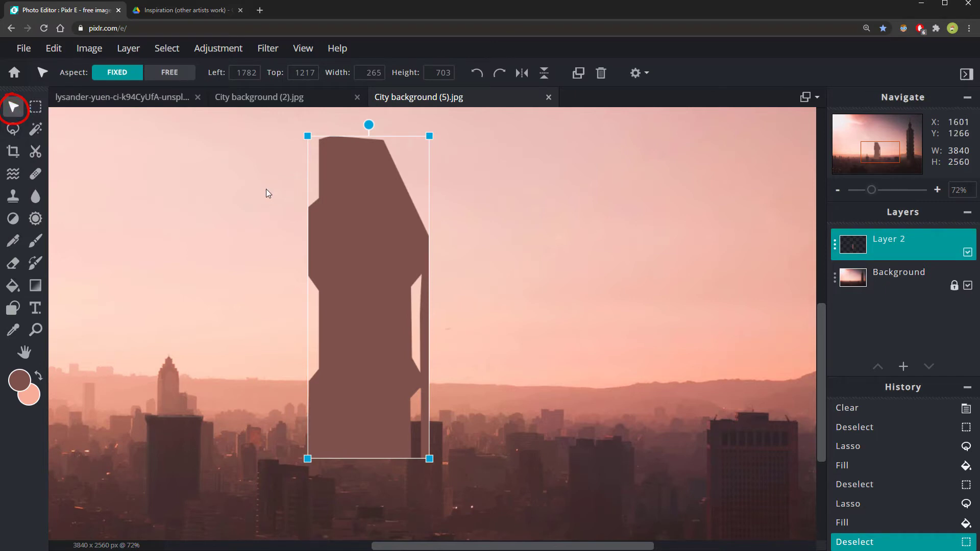
{"action": "scroll", "coordinate": [488, 394], "scroll_direction": "down", "scroll_amount": 3}
{"action": "left_click_drag", "start_coordinate": [403, 389], "coordinate": [473, 394]}
{"action": "scroll", "coordinate": [541, 486], "scroll_direction": "up", "scroll_amount": 2}
Set Layer 2's blend mode to Darken
{"action": "left_click", "coordinate": [828, 250]}
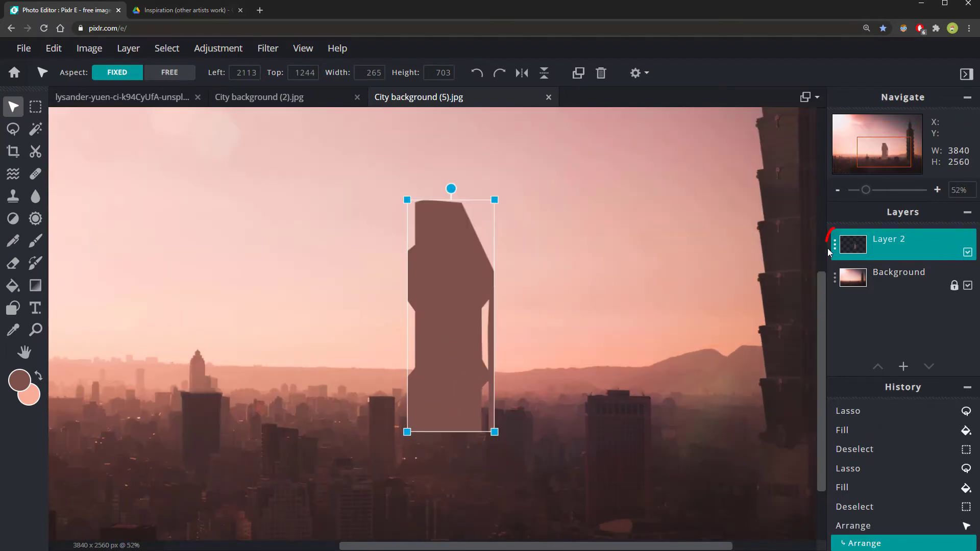
{"action": "left_click", "coordinate": [835, 246]}
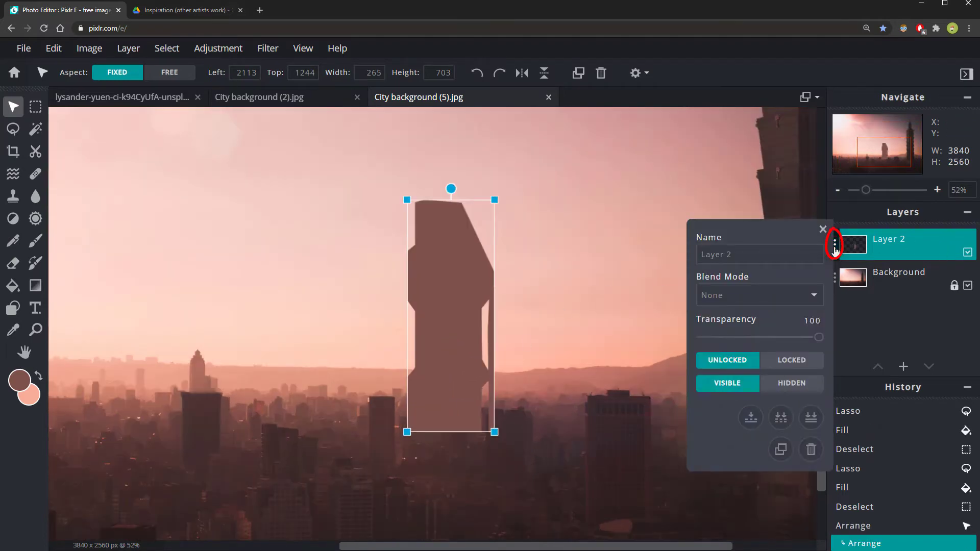
{"action": "left_click", "coordinate": [763, 296]}
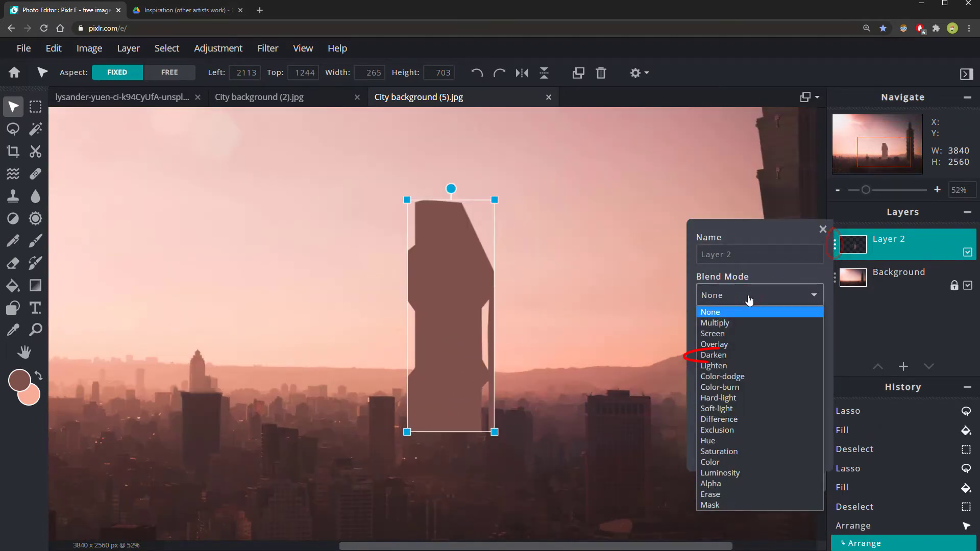
{"action": "left_click", "coordinate": [736, 356]}
Nudge the tower left into the skyline, settling it at left 1811, top 1331
{"action": "left_click_drag", "start_coordinate": [481, 390], "coordinate": [444, 391]}
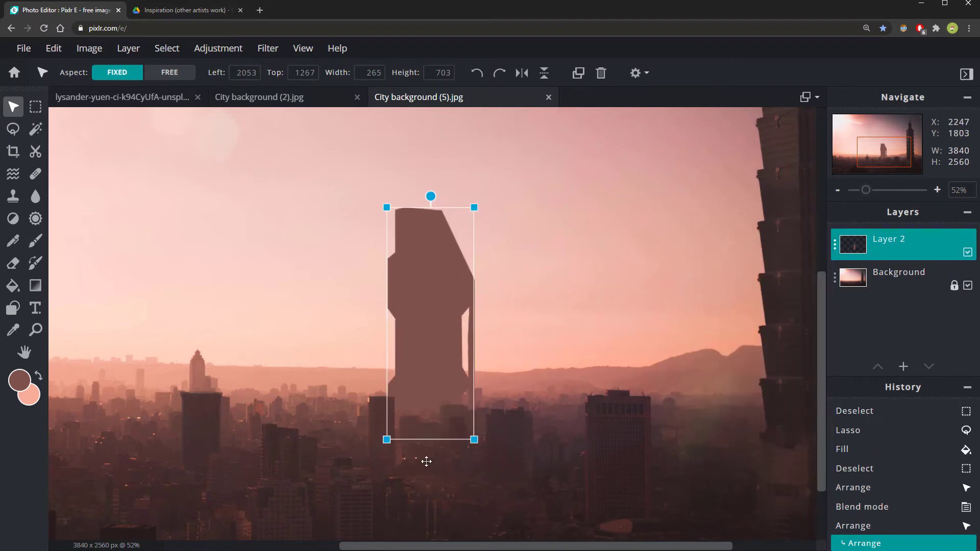
{"action": "scroll", "coordinate": [426, 461], "scroll_direction": "up", "scroll_amount": 5}
{"action": "left_click_drag", "start_coordinate": [433, 310], "coordinate": [463, 311]}
{"action": "scroll", "coordinate": [118, 504], "scroll_direction": "down", "scroll_amount": 2}
{"action": "scroll", "coordinate": [168, 440], "scroll_direction": "up", "scroll_amount": 3}
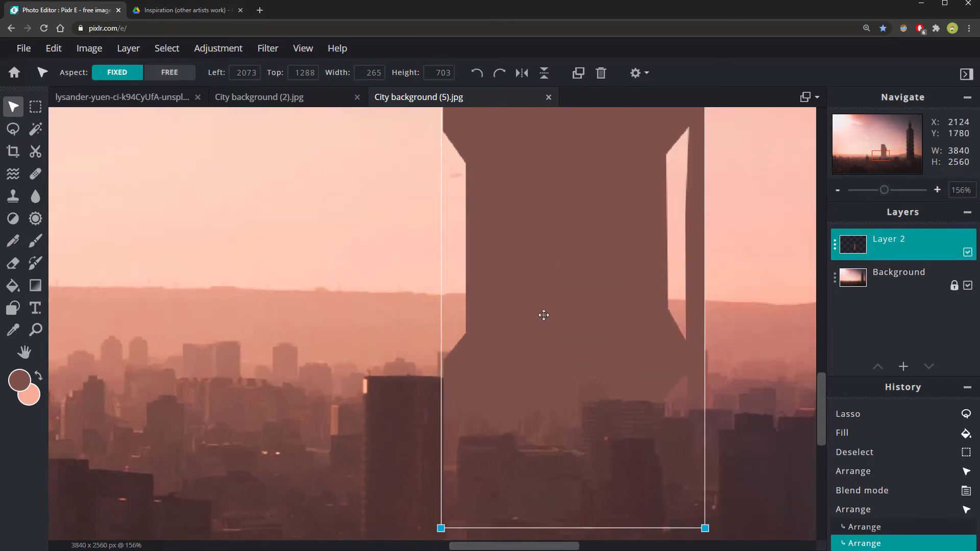
{"action": "left_click_drag", "start_coordinate": [544, 315], "coordinate": [337, 329]}
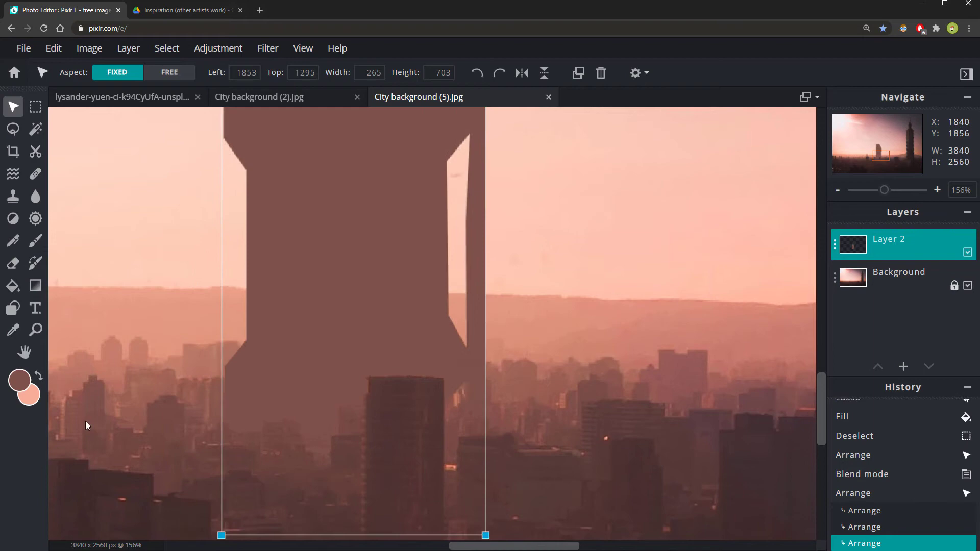
{"action": "scroll", "coordinate": [125, 420], "scroll_direction": "up", "scroll_amount": 2}
{"action": "scroll", "coordinate": [287, 361], "scroll_direction": "down", "scroll_amount": 3}
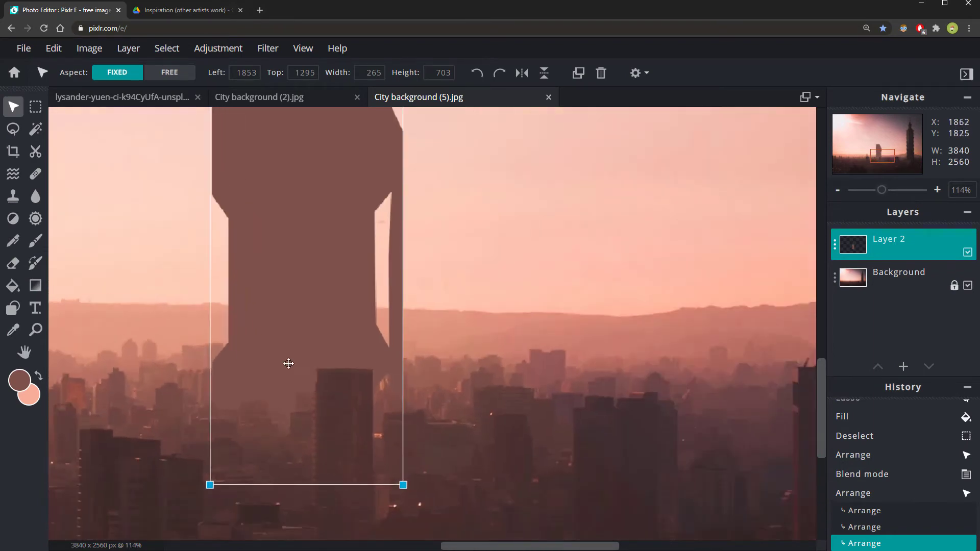
{"action": "scroll", "coordinate": [330, 389], "scroll_direction": "up", "scroll_amount": 3}
{"action": "scroll", "coordinate": [336, 380], "scroll_direction": "down", "scroll_amount": 4}
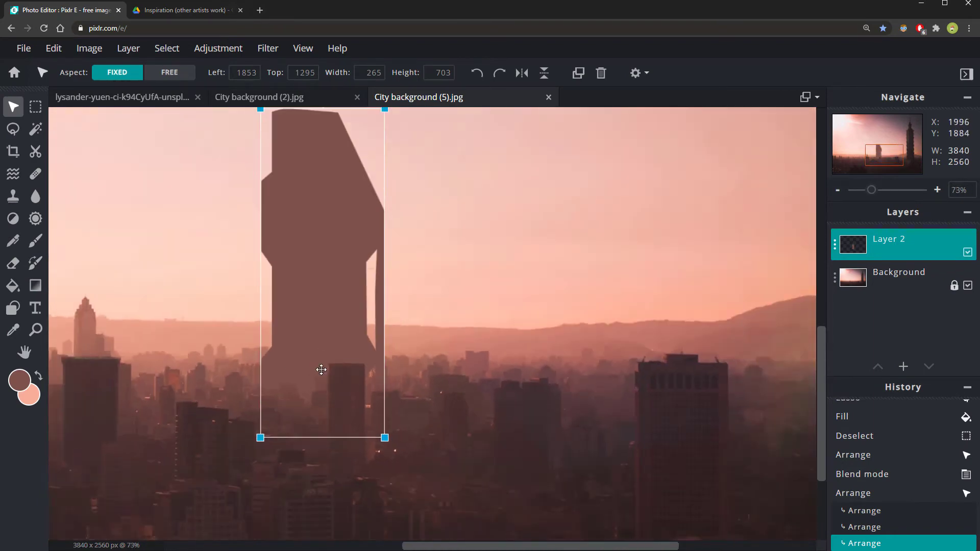
{"action": "scroll", "coordinate": [252, 368], "scroll_direction": "up", "scroll_amount": 4}
{"action": "scroll", "coordinate": [387, 321], "scroll_direction": "down", "scroll_amount": 5}
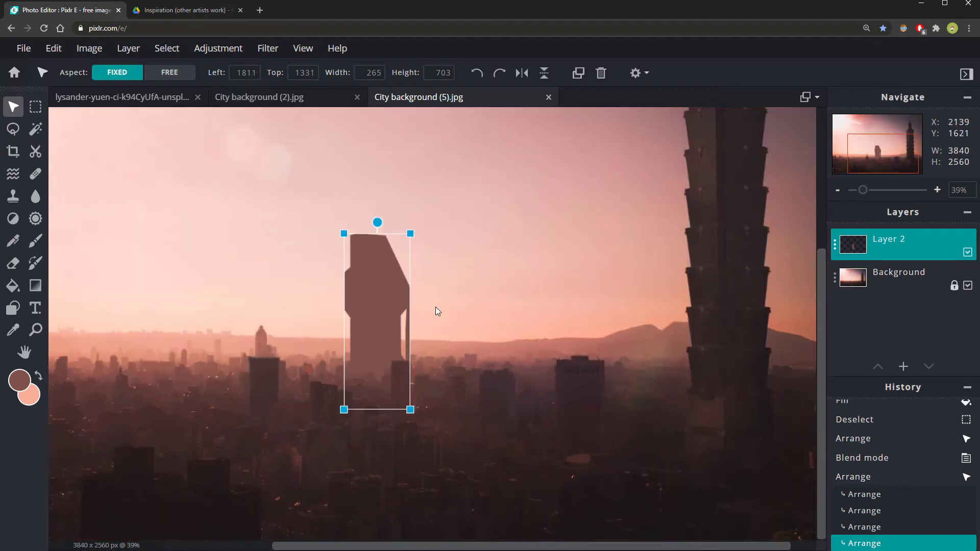
{"action": "left_click", "coordinate": [491, 304]}
Create a new empty Layer 3 above the tower layer
{"action": "scroll", "coordinate": [378, 414], "scroll_direction": "down", "scroll_amount": 2}
{"action": "scroll", "coordinate": [346, 434], "scroll_direction": "up", "scroll_amount": 1}
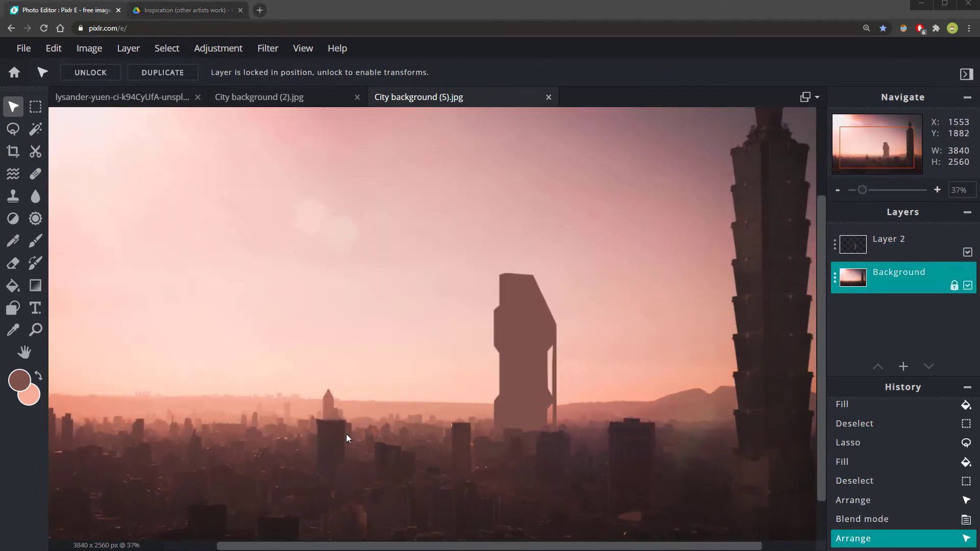
{"action": "scroll", "coordinate": [354, 430], "scroll_direction": "down", "scroll_amount": 2}
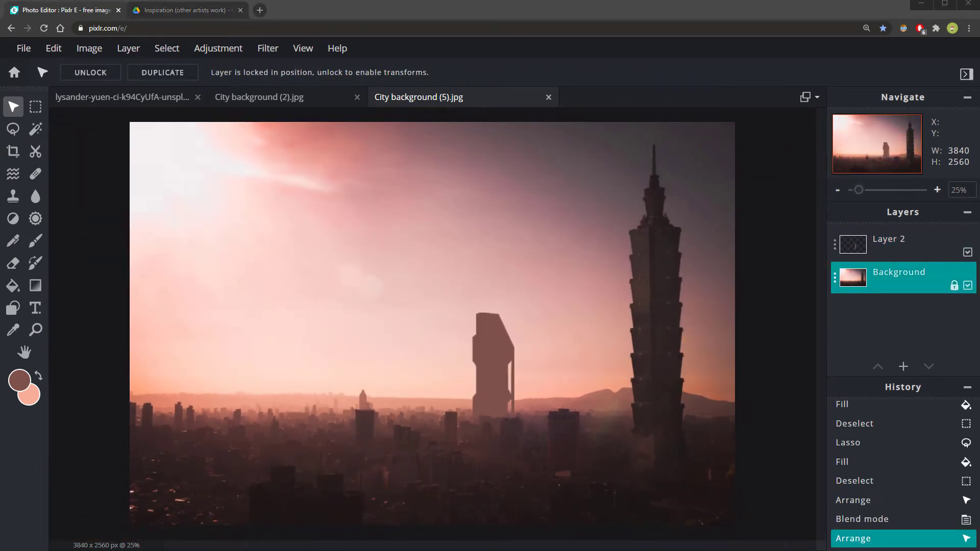
{"action": "left_click_drag", "start_coordinate": [978, 35], "coordinate": [308, 32]}
{"action": "scroll", "coordinate": [425, 406], "scroll_direction": "up", "scroll_amount": 5}
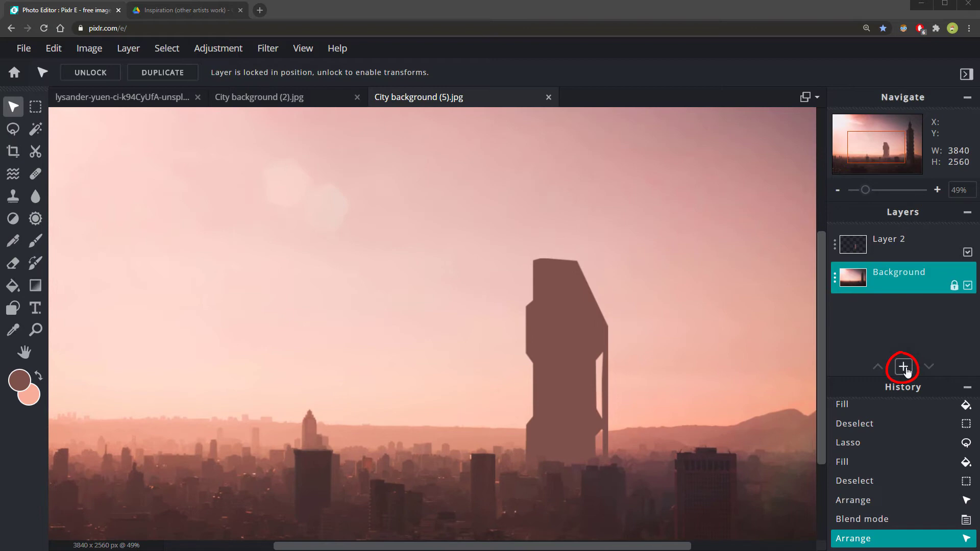
{"action": "left_click", "coordinate": [904, 368]}
{"action": "left_click", "coordinate": [598, 287]}
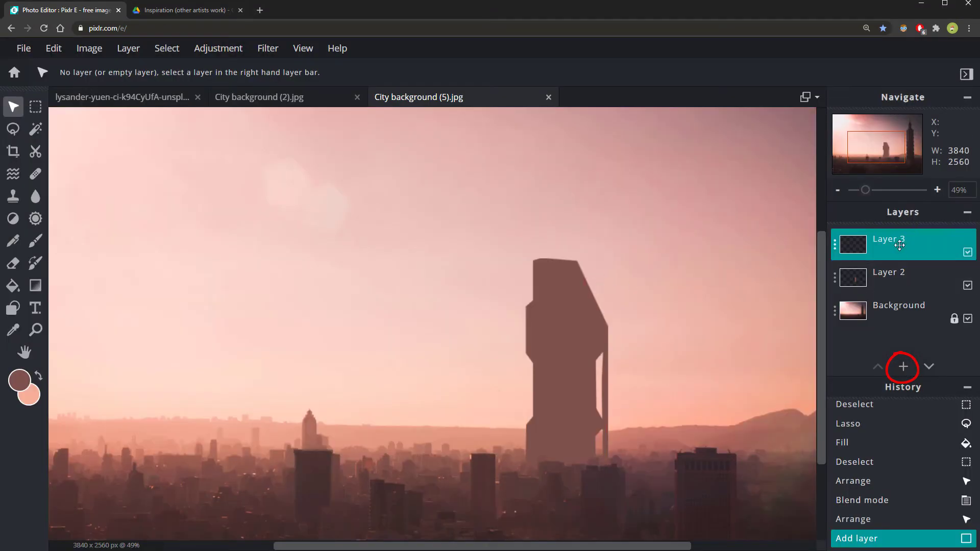
{"action": "key", "text": "l"}
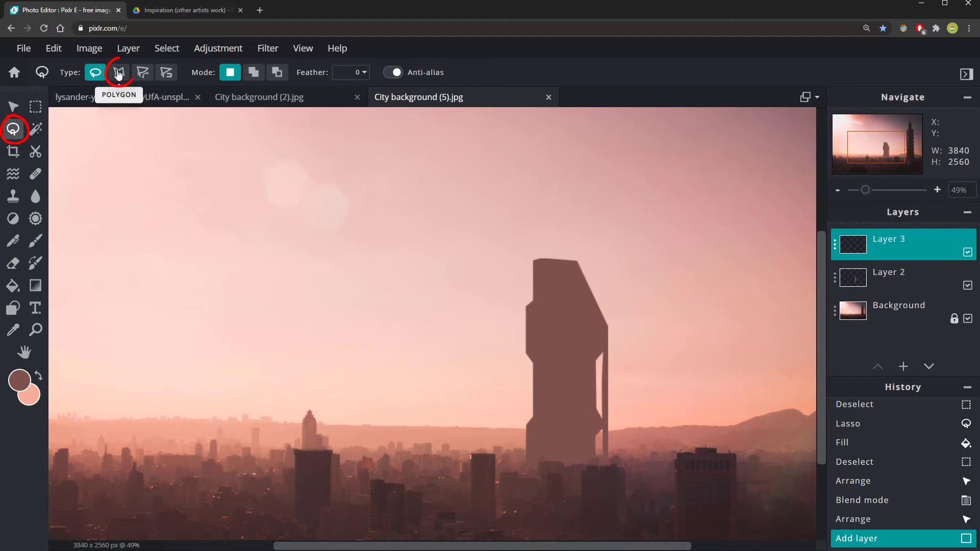
Polygon-lasso a stepped 217 × 677 px building outline with side ledges, left of the brown tower
{"action": "left_click", "coordinate": [119, 72]}
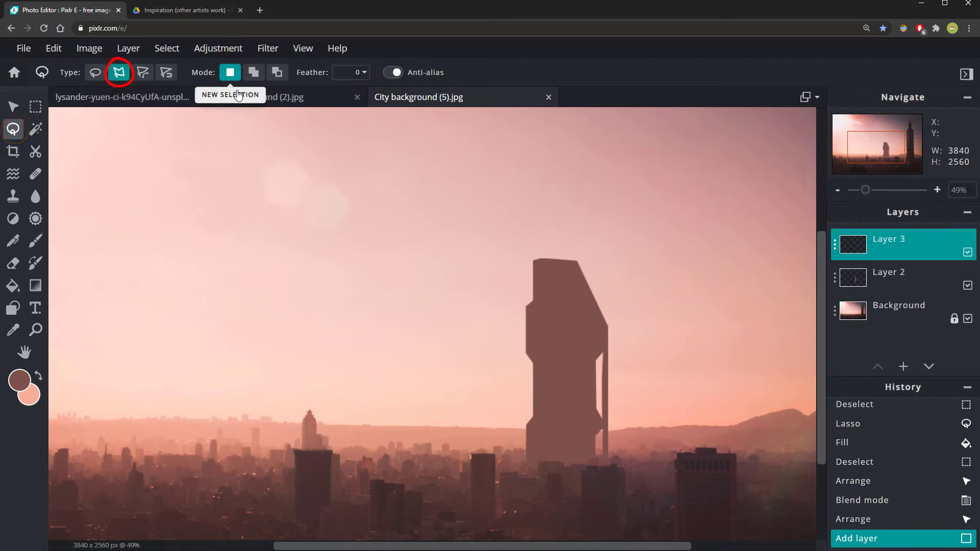
{"action": "scroll", "coordinate": [449, 449], "scroll_direction": "up", "scroll_amount": 4}
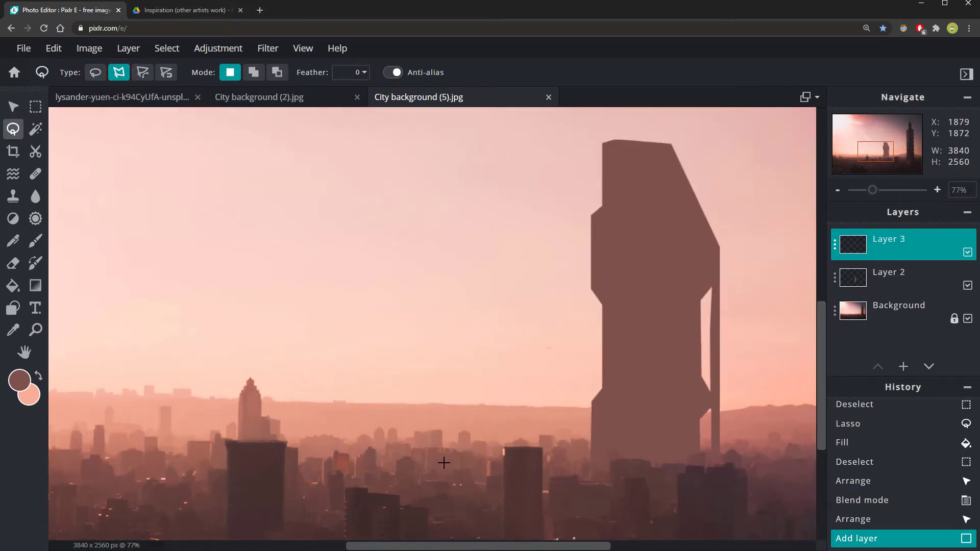
{"action": "left_click", "coordinate": [471, 425]}
{"action": "left_click", "coordinate": [464, 353]}
{"action": "left_click", "coordinate": [474, 352]}
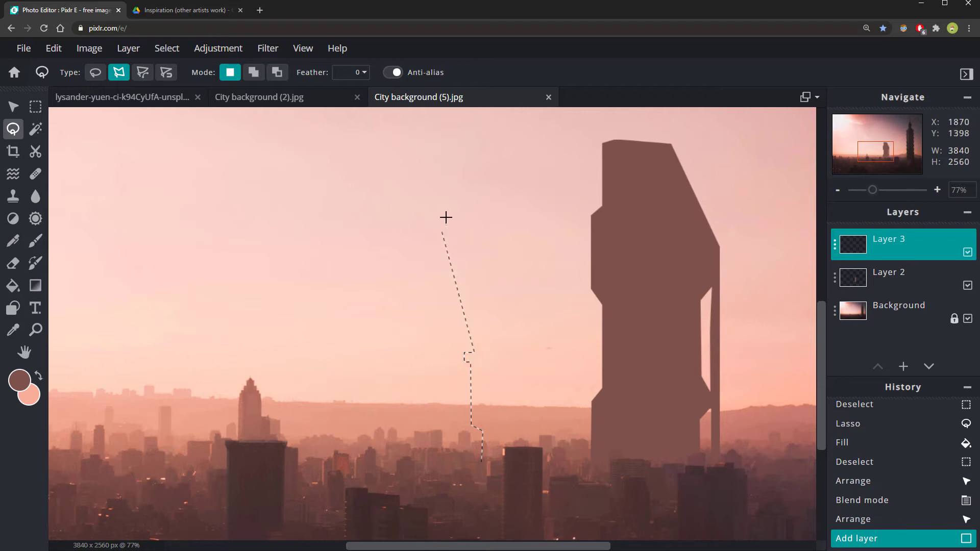
{"action": "left_click", "coordinate": [444, 139]}
{"action": "left_click", "coordinate": [419, 150]}
{"action": "left_click", "coordinate": [417, 232]}
{"action": "left_click", "coordinate": [394, 242]}
{"action": "left_click", "coordinate": [386, 324]}
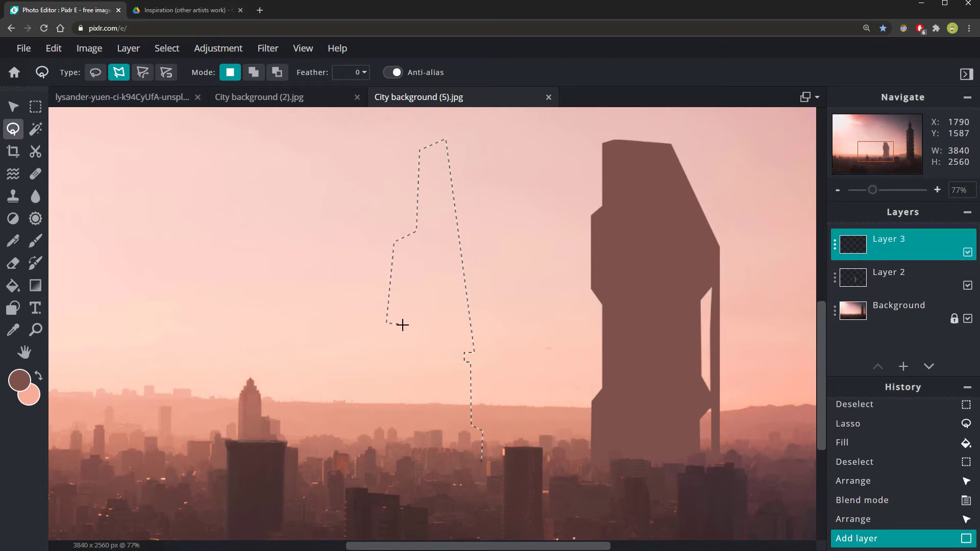
{"action": "left_click", "coordinate": [403, 353]}
{"action": "left_click", "coordinate": [403, 414]}
{"action": "left_click", "coordinate": [378, 430]}
{"action": "double_click", "coordinate": [378, 467]}
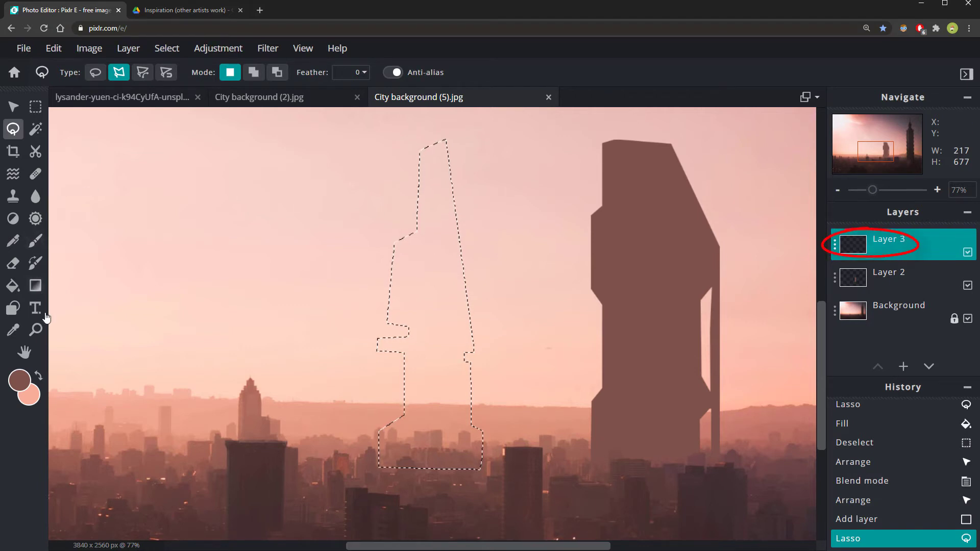
Set the foreground colour to the lighter pinkish brown #BD7964
{"action": "left_click", "coordinate": [20, 382]}
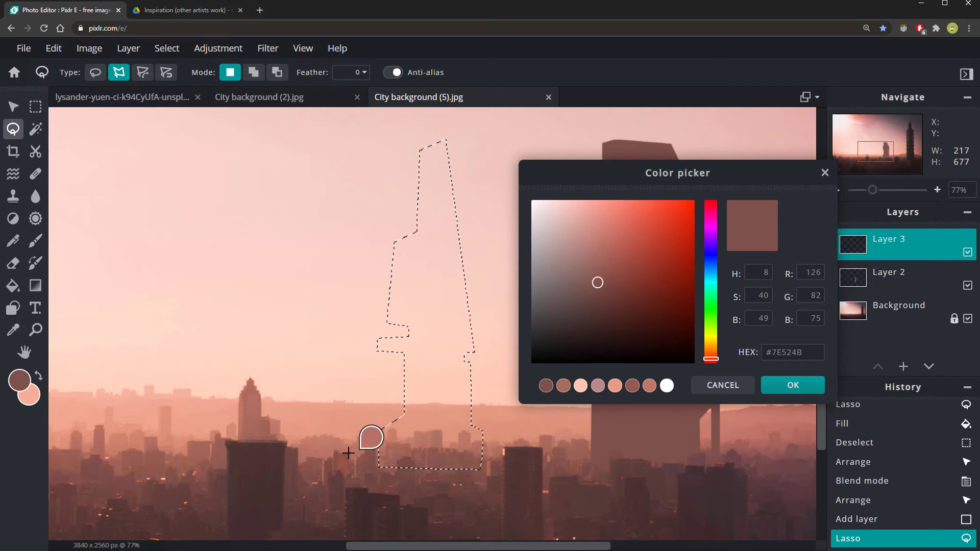
{"action": "left_click", "coordinate": [608, 242]}
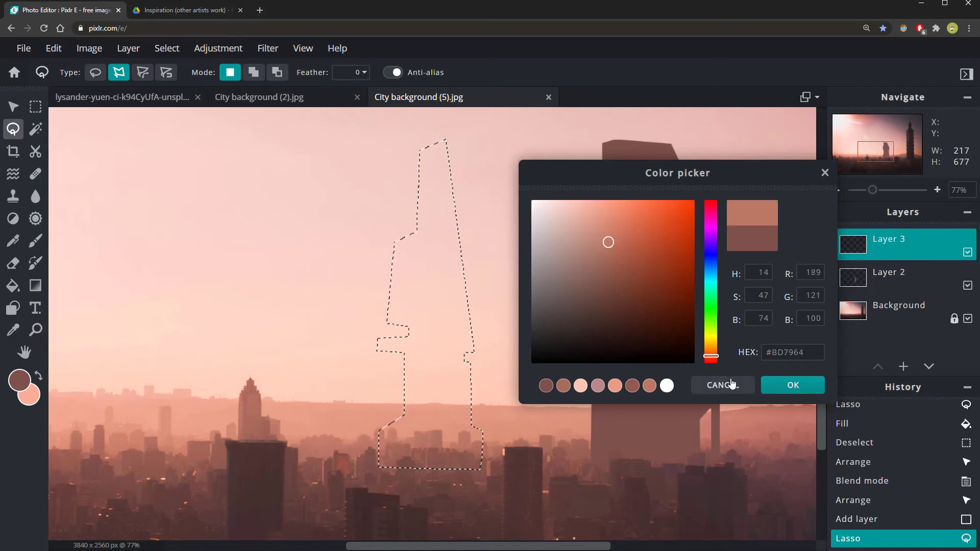
{"action": "left_click", "coordinate": [793, 386]}
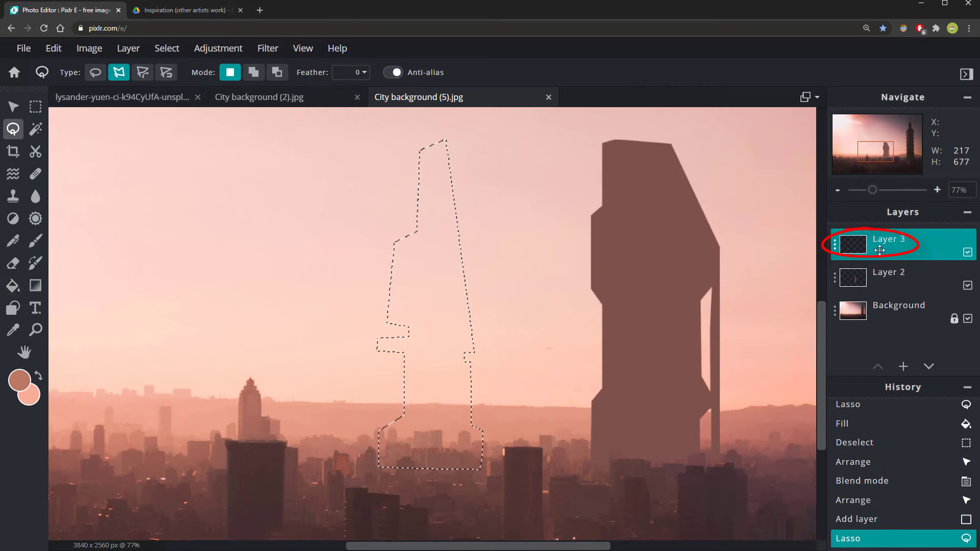
Fill the building selection with #BD7964 and deselect it
{"action": "left_click", "coordinate": [13, 285]}
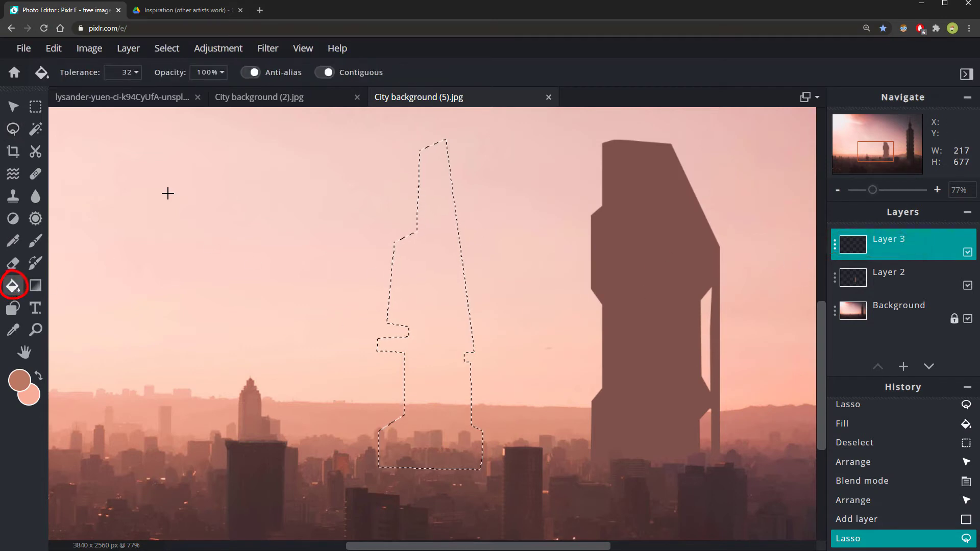
{"action": "left_click", "coordinate": [438, 304]}
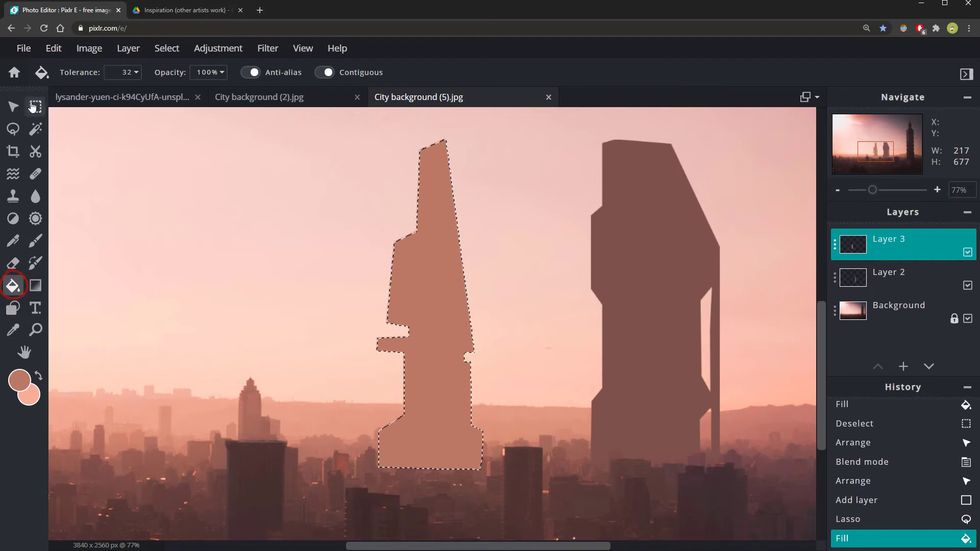
{"action": "left_click", "coordinate": [157, 51]}
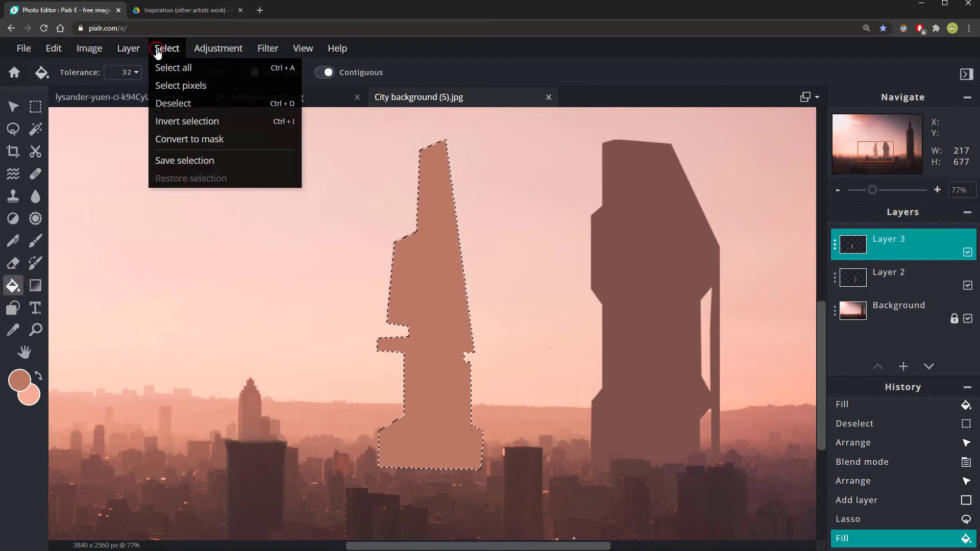
{"action": "left_click", "coordinate": [166, 104]}
Set Layer 3's blend mode to Darken
{"action": "left_click", "coordinate": [834, 246]}
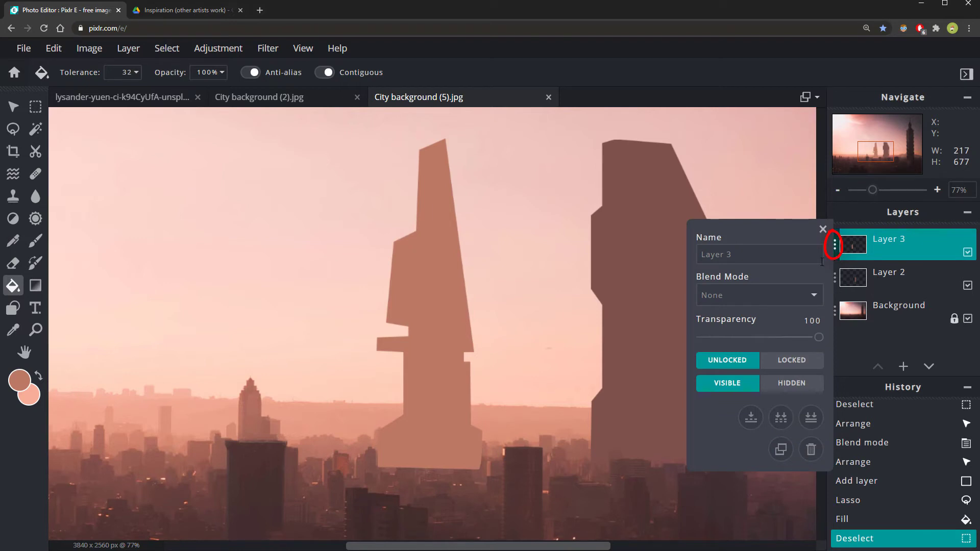
{"action": "left_click", "coordinate": [779, 300]}
{"action": "left_click", "coordinate": [739, 355]}
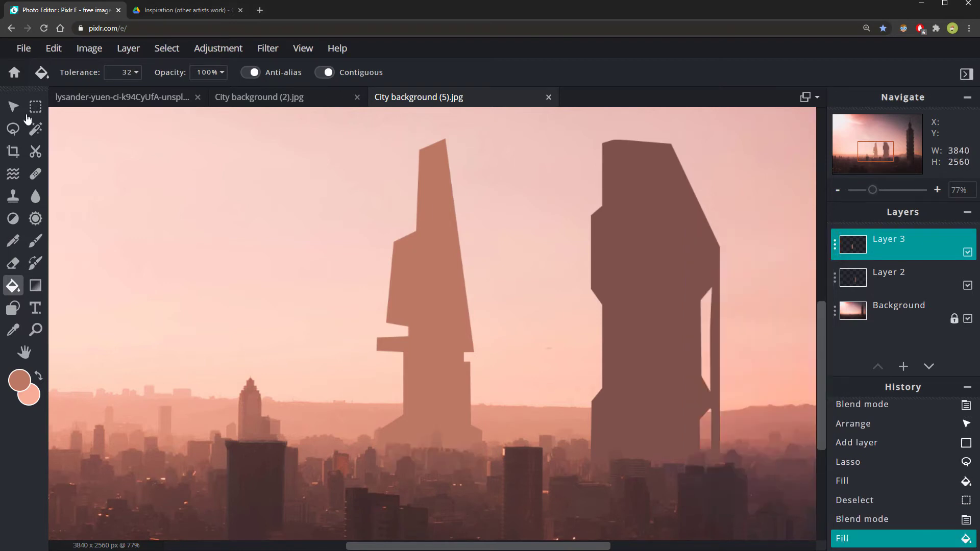
{"action": "left_click", "coordinate": [13, 106]}
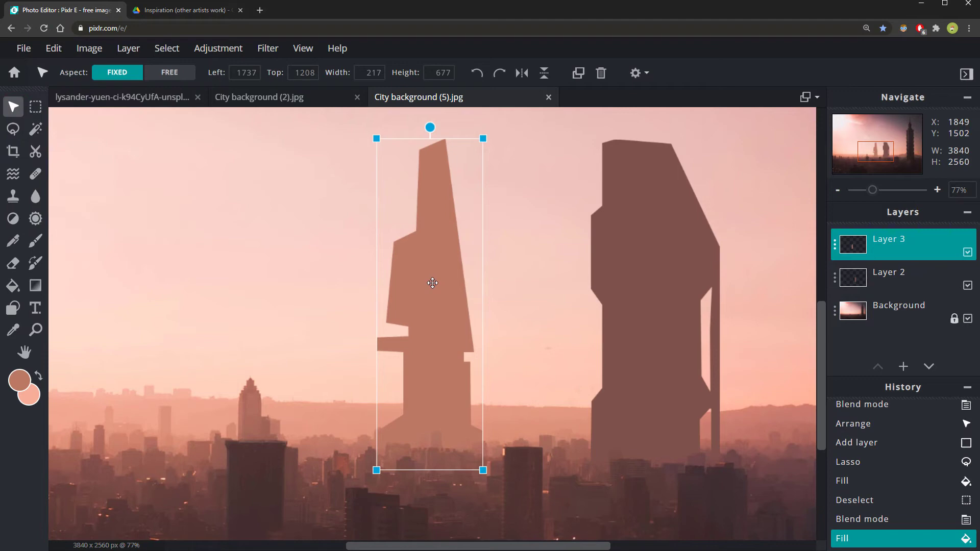
Move and shrink the second building to 151 × 471 px beside the tower
{"action": "left_click_drag", "start_coordinate": [433, 284], "coordinate": [489, 302]}
{"action": "scroll", "coordinate": [522, 268], "scroll_direction": "down", "scroll_amount": 3}
{"action": "scroll", "coordinate": [522, 268], "scroll_direction": "up", "scroll_amount": 3}
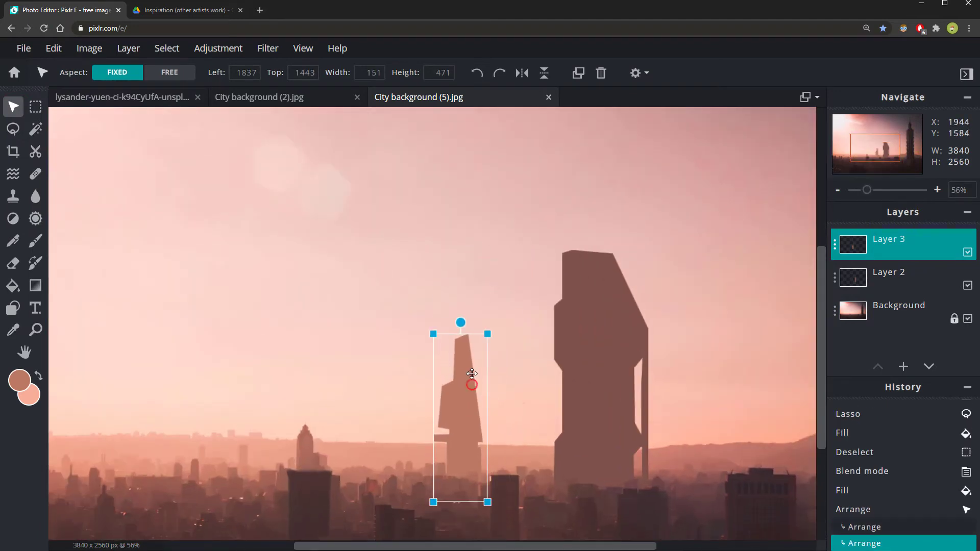
{"action": "left_click_drag", "start_coordinate": [466, 379], "coordinate": [484, 363]}
{"action": "left_click", "coordinate": [531, 502]}
{"action": "scroll", "coordinate": [531, 501], "scroll_direction": "up", "scroll_amount": 3}
{"action": "scroll", "coordinate": [345, 339], "scroll_direction": "up", "scroll_amount": 2}
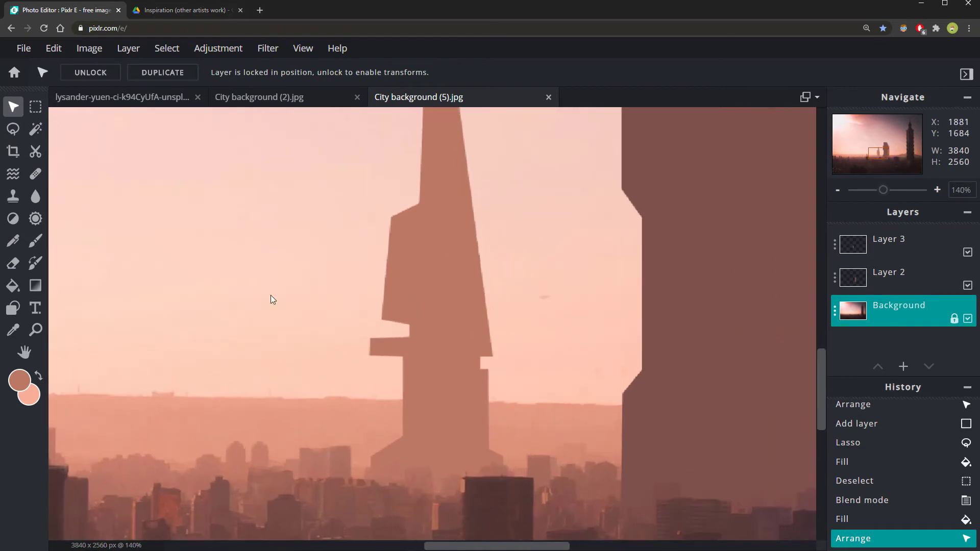
Polygon-lasso a box around the tip of the building's left ledge
{"action": "left_click", "coordinate": [16, 132]}
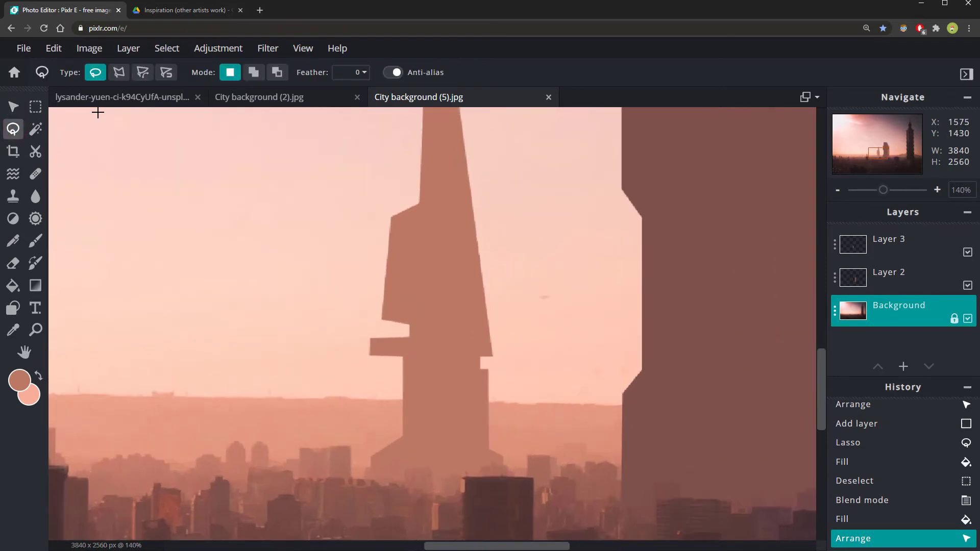
{"action": "left_click", "coordinate": [118, 82]}
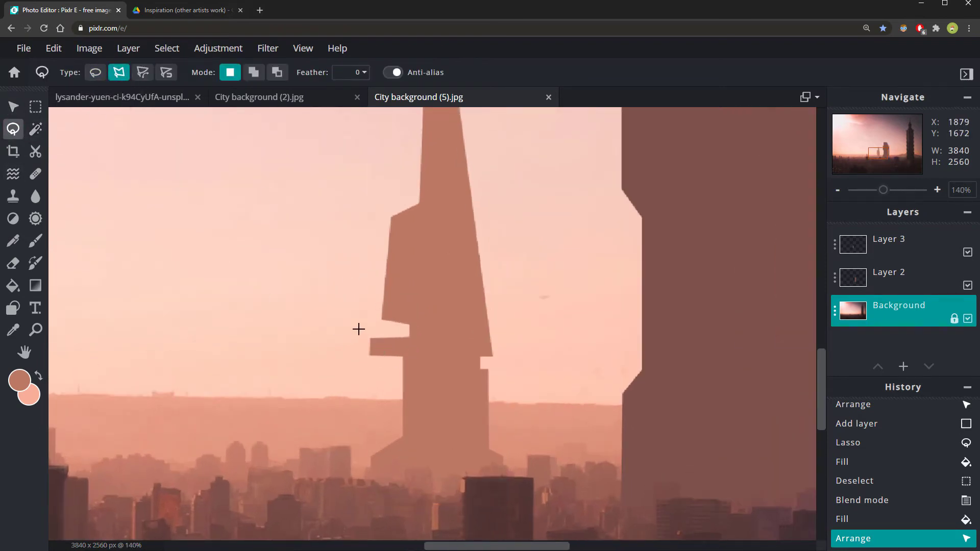
{"action": "left_click", "coordinate": [378, 331]}
{"action": "left_click", "coordinate": [378, 364]}
{"action": "double_click", "coordinate": [357, 363]}
Delete the ledge tip on Layer 3, undoing the stray background cut, and deselect
{"action": "key", "text": "Delete"}
{"action": "key", "text": "ctrl+z"}
{"action": "key", "text": "ctrl+x"}
{"action": "left_click", "coordinate": [906, 256]}
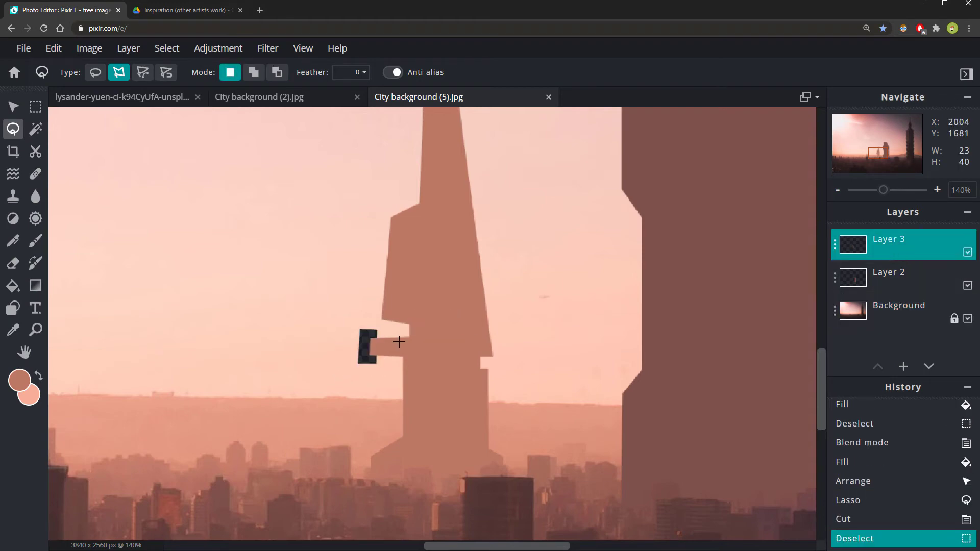
{"action": "key", "text": "ctrl+z"}
{"action": "key", "text": "ctrl+z"}
{"action": "key", "text": "Delete"}
{"action": "key", "text": "ctrl+d"}
{"action": "key", "text": "v"}
{"action": "left_click", "coordinate": [150, 191]}
{"action": "scroll", "coordinate": [526, 409], "scroll_direction": "down", "scroll_amount": 4}
{"action": "scroll", "coordinate": [482, 378], "scroll_direction": "up", "scroll_amount": 1}
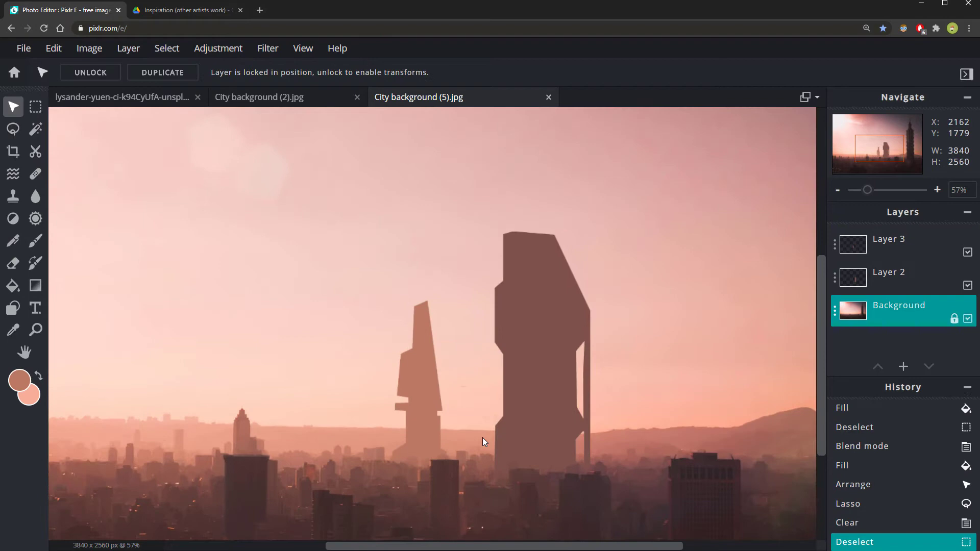
Select the large tower's layer and set the Shape tool to Line with stroke 2
{"action": "scroll", "coordinate": [443, 344], "scroll_direction": "up", "scroll_amount": 1}
{"action": "scroll", "coordinate": [470, 321], "scroll_direction": "down", "scroll_amount": 1}
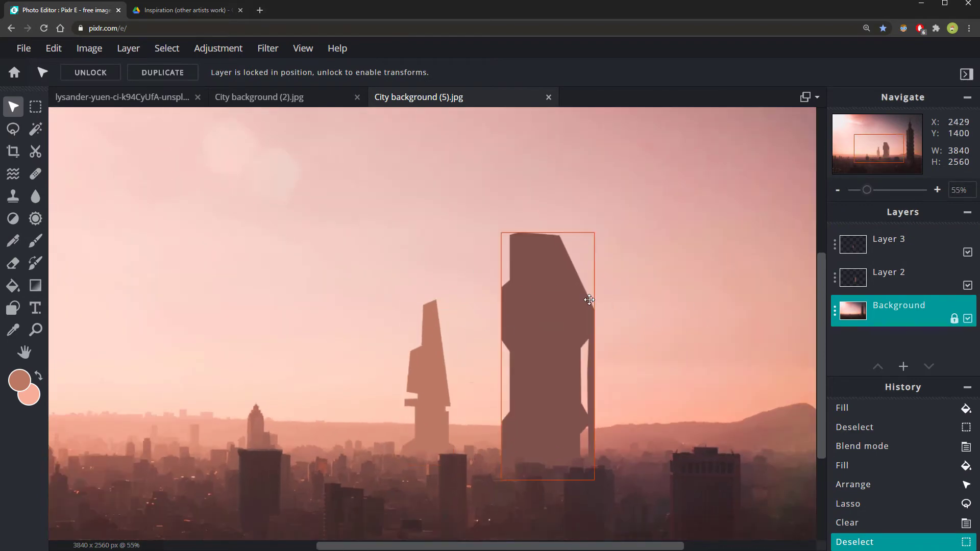
{"action": "left_click", "coordinate": [551, 302]}
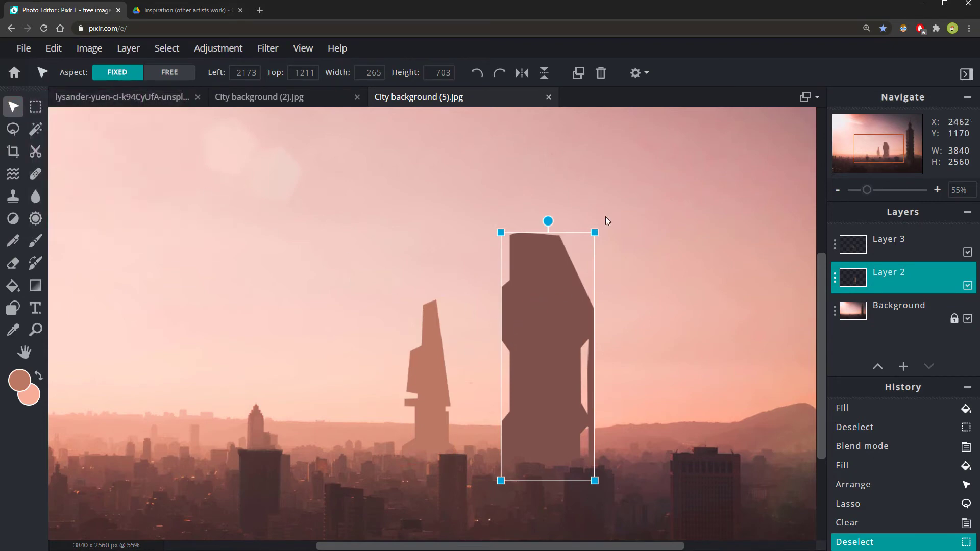
{"action": "scroll", "coordinate": [604, 205], "scroll_direction": "up", "scroll_amount": 3}
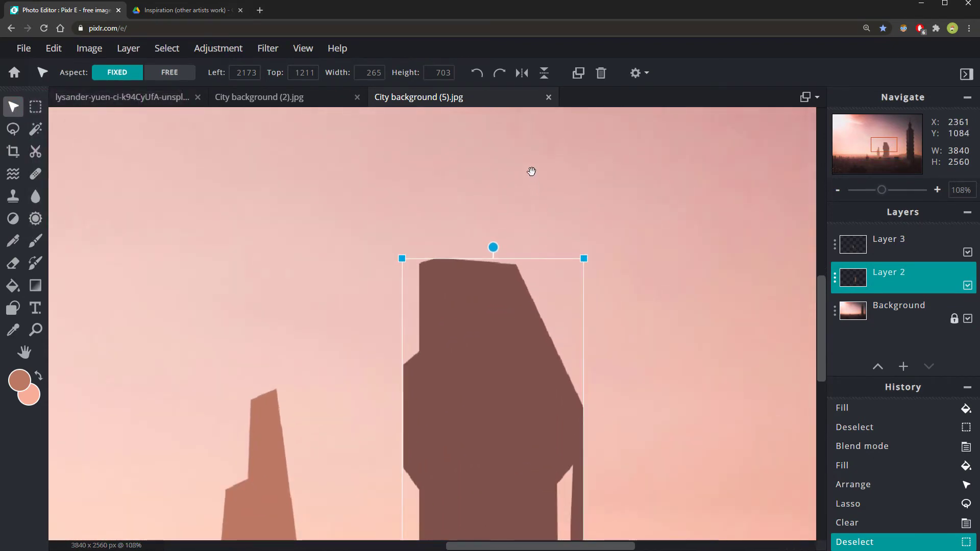
{"action": "left_click_drag", "start_coordinate": [532, 171], "coordinate": [514, 241]}
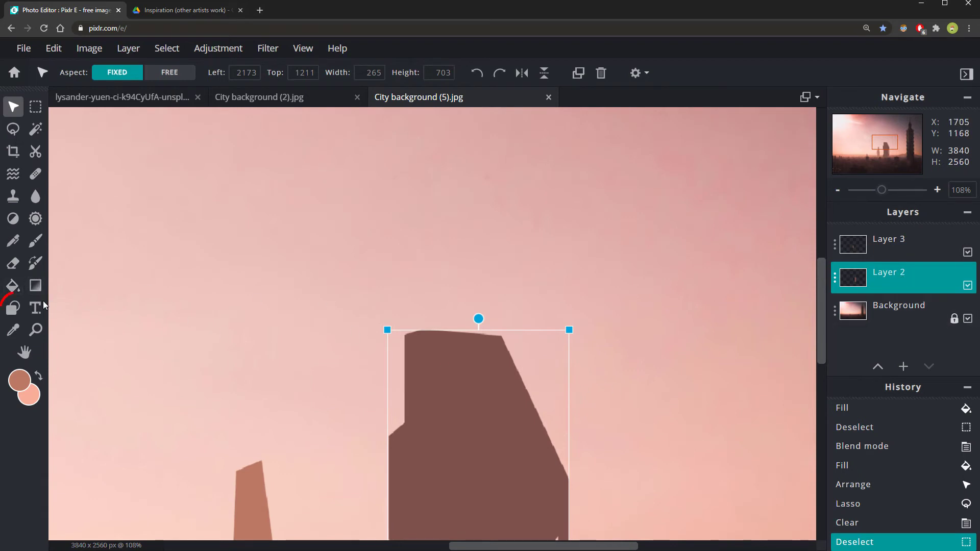
{"action": "left_click", "coordinate": [14, 309]}
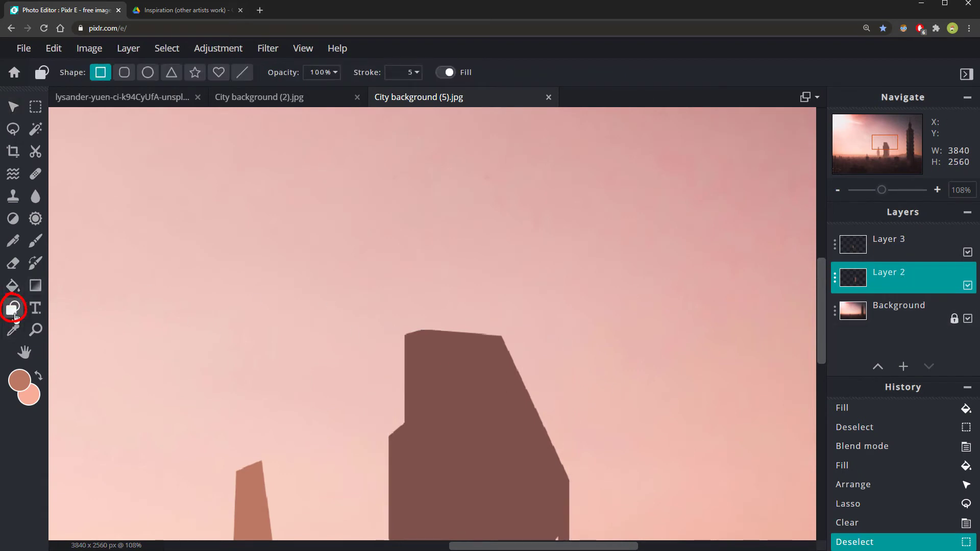
{"action": "left_click", "coordinate": [242, 72]}
{"action": "left_click", "coordinate": [417, 73]}
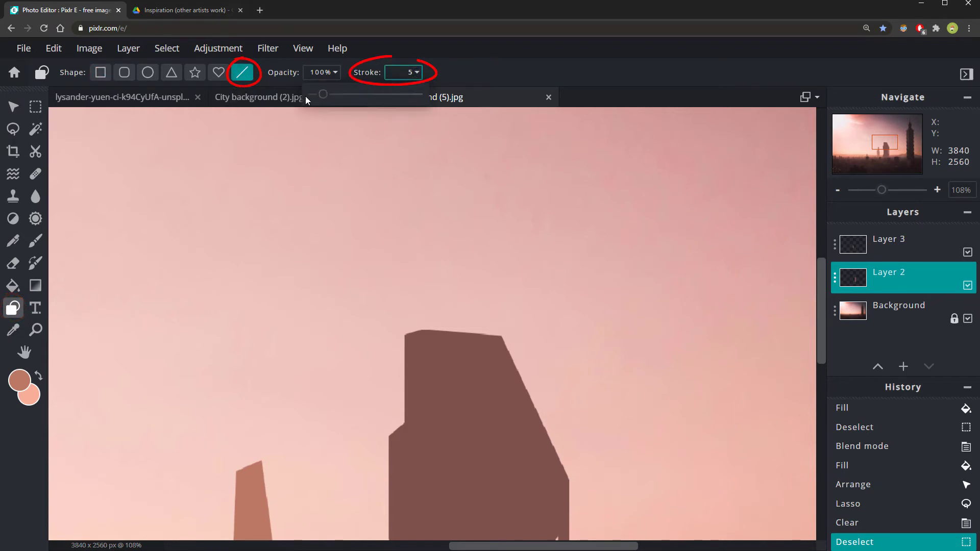
{"action": "left_click_drag", "start_coordinate": [324, 98], "coordinate": [317, 100]}
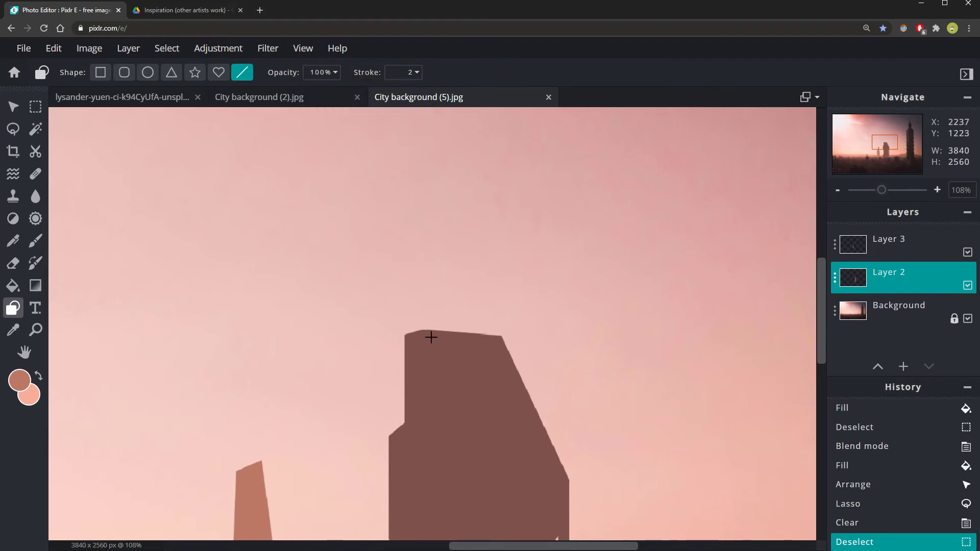
Draw a trial antenna, then sample the building's dark brown as the paint colour
{"action": "left_click_drag", "start_coordinate": [430, 334], "coordinate": [429, 246]}
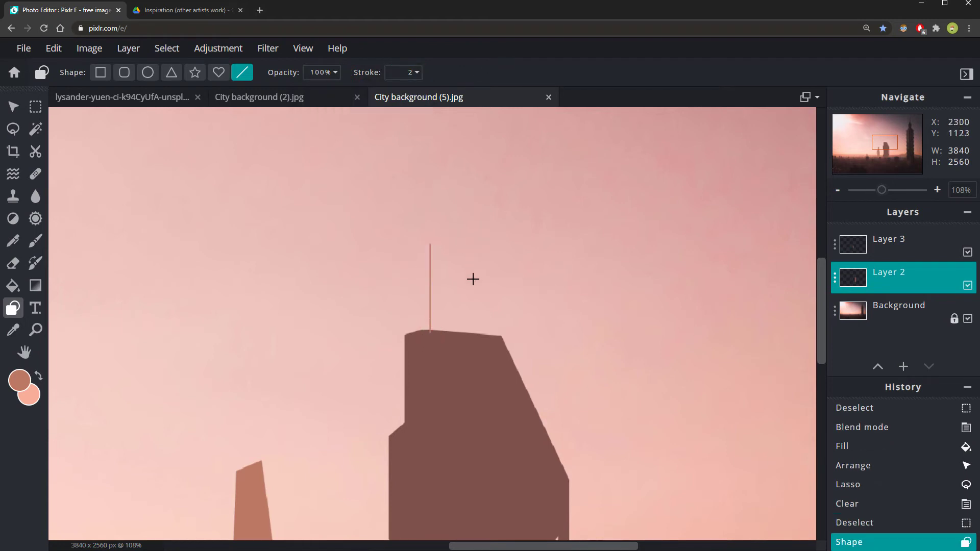
{"action": "scroll", "coordinate": [433, 317], "scroll_direction": "up", "scroll_amount": 1}
{"action": "scroll", "coordinate": [434, 318], "scroll_direction": "up", "scroll_amount": 3}
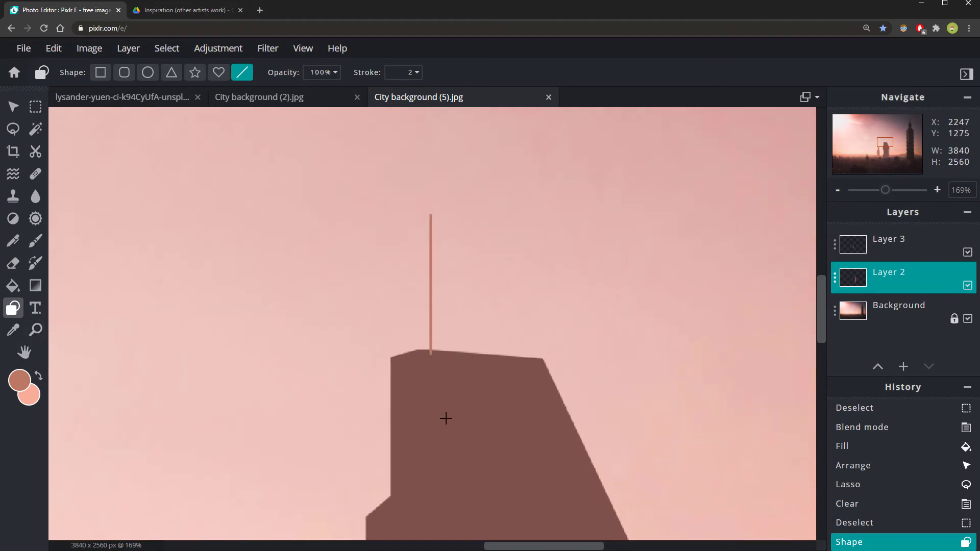
{"action": "scroll", "coordinate": [445, 418], "scroll_direction": "down", "scroll_amount": 1}
{"action": "left_click", "coordinate": [20, 381]}
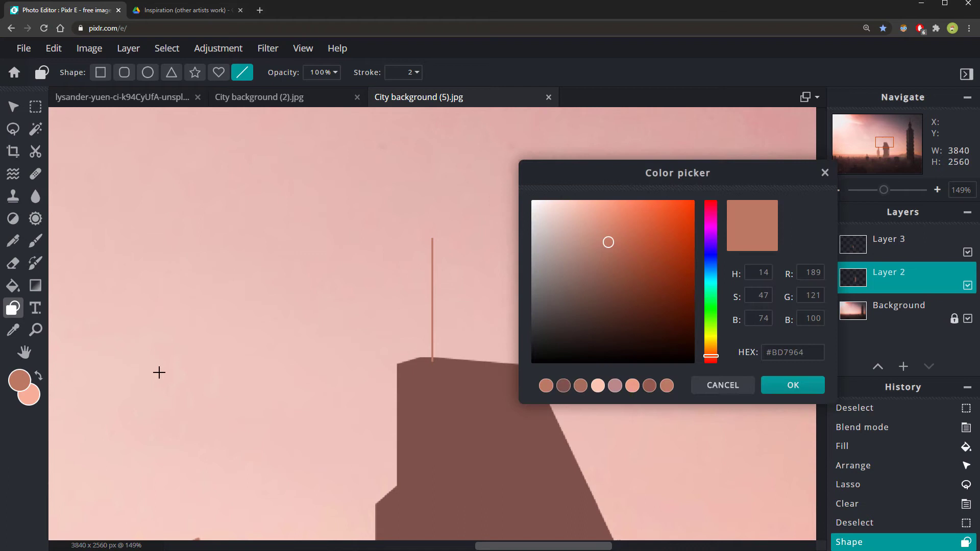
{"action": "left_click", "coordinate": [448, 420]}
{"action": "left_click", "coordinate": [811, 388]}
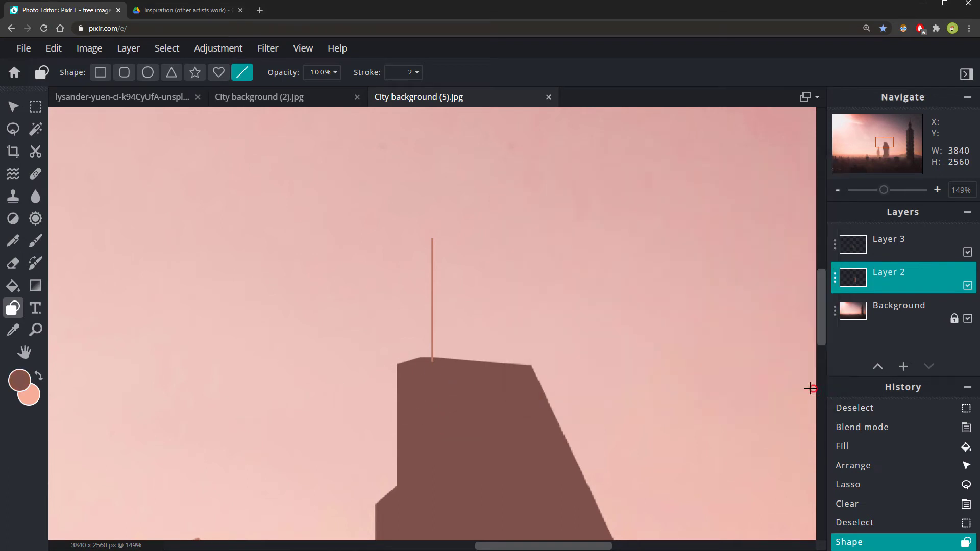
Redraw the tall antenna in dark brown and add two shorter antennas beside it
{"action": "scroll", "coordinate": [403, 337], "scroll_direction": "up", "scroll_amount": 4}
{"action": "key", "text": "ctrl+z"}
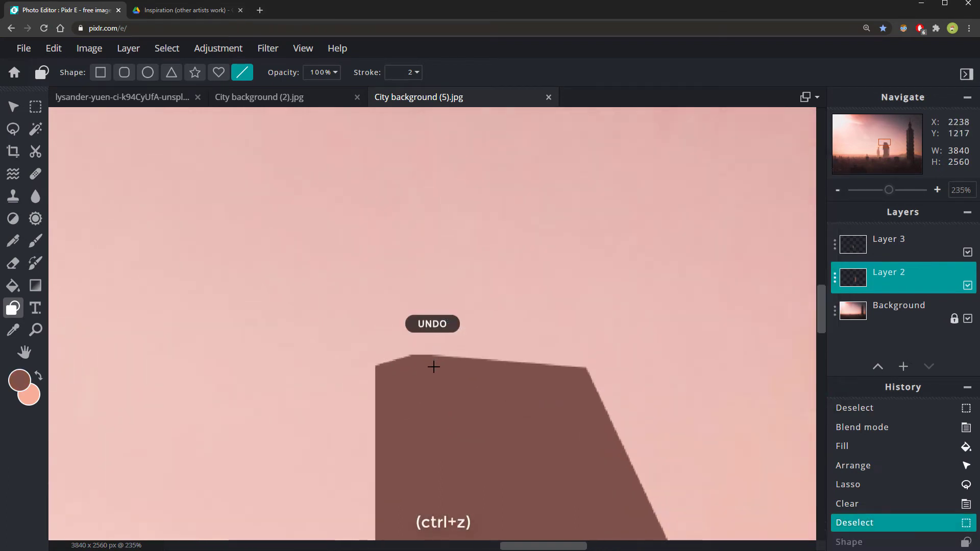
{"action": "left_click_drag", "start_coordinate": [432, 308], "coordinate": [434, 226]}
{"action": "left_click", "coordinate": [420, 354]}
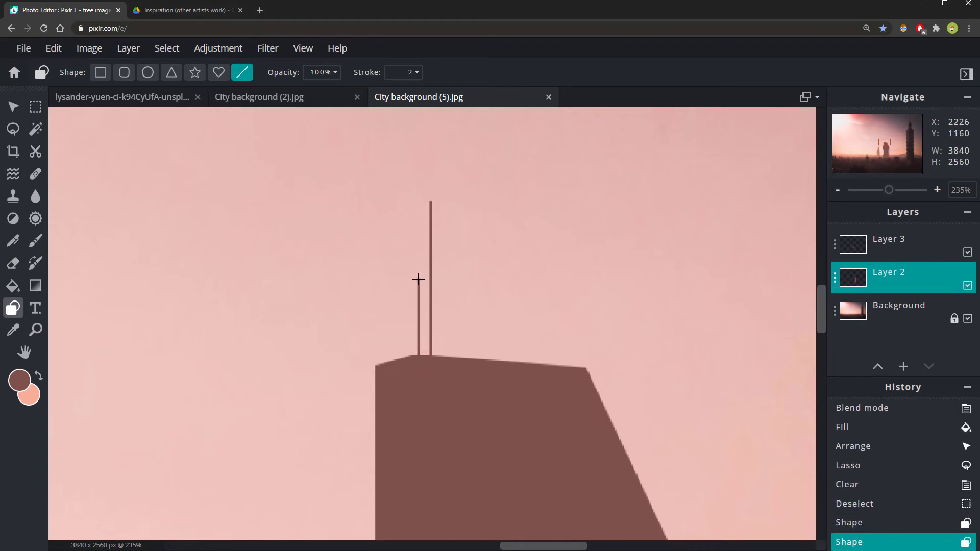
{"action": "left_click_drag", "start_coordinate": [418, 278], "coordinate": [418, 279]}
{"action": "left_click_drag", "start_coordinate": [439, 358], "coordinate": [440, 305]}
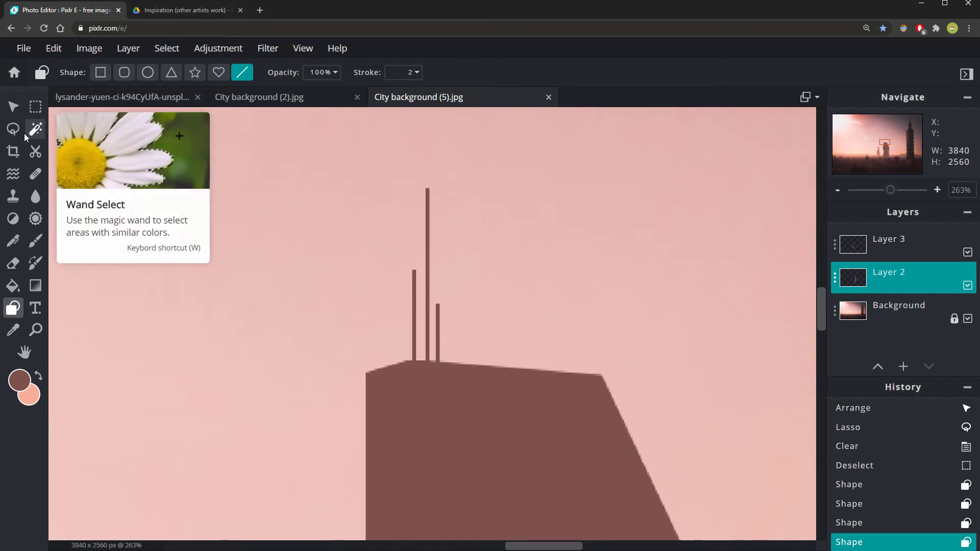
Outline the three antenna bases below the roof with a polygon-mode lasso selection
{"action": "scroll", "coordinate": [447, 345], "scroll_direction": "up", "scroll_amount": 2}
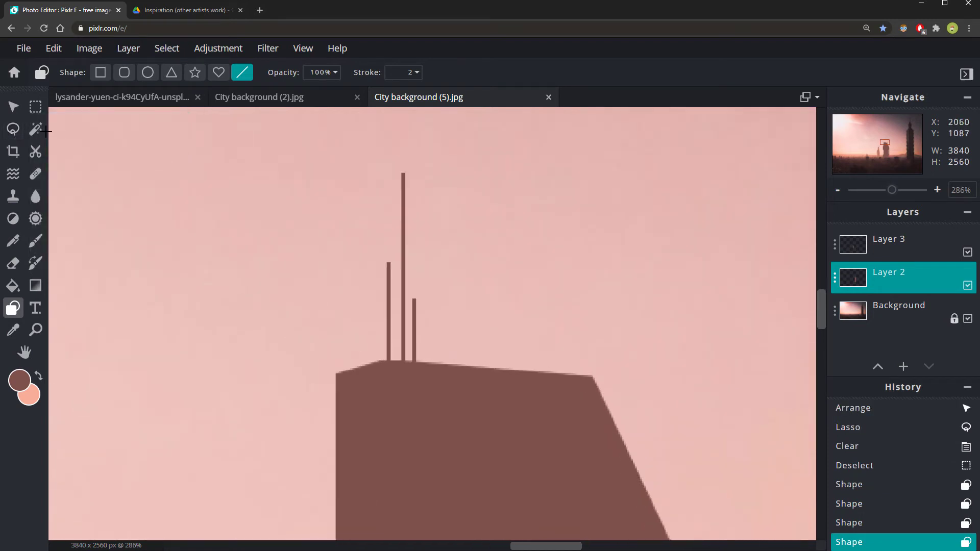
{"action": "left_click", "coordinate": [13, 129]}
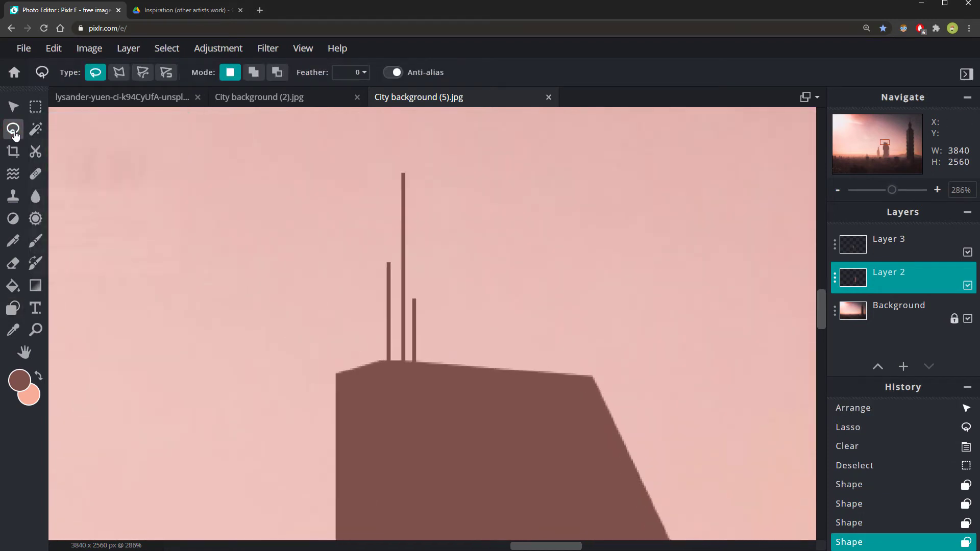
{"action": "left_click", "coordinate": [118, 77]}
{"action": "scroll", "coordinate": [385, 291], "scroll_direction": "up", "scroll_amount": 1}
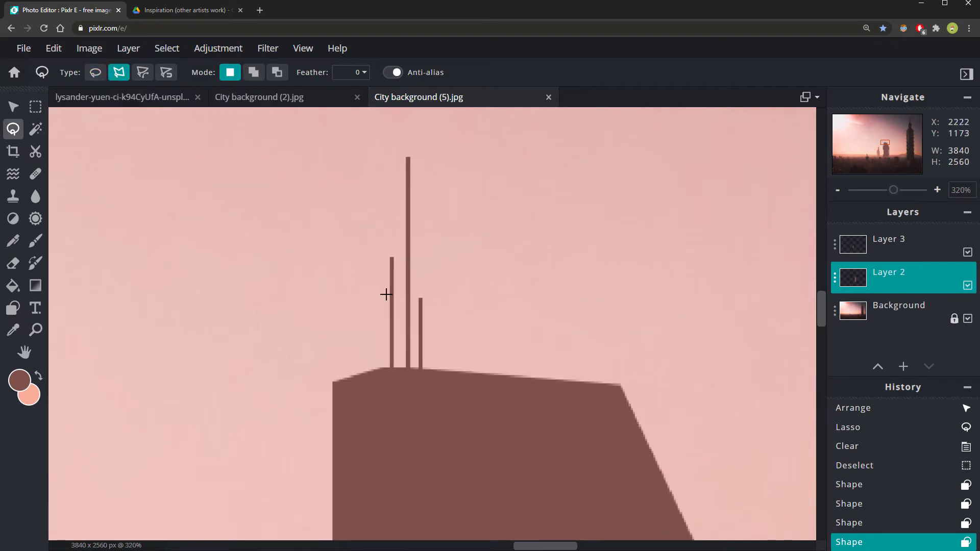
{"action": "left_click", "coordinate": [421, 334]}
{"action": "left_click", "coordinate": [392, 346]}
{"action": "left_click", "coordinate": [420, 334]}
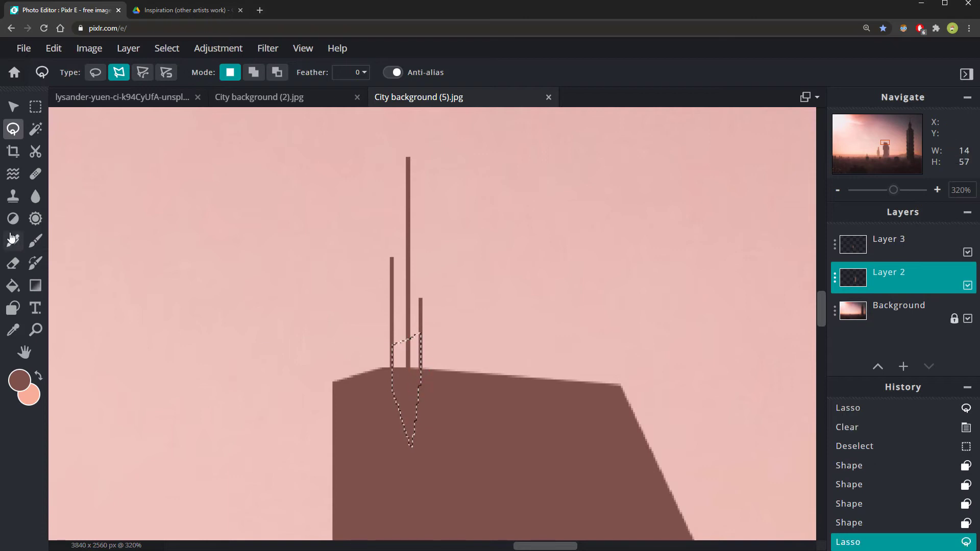
Fill the antenna-base selection and leftover light gaps with brown, then drop the selection
{"action": "left_click", "coordinate": [14, 292]}
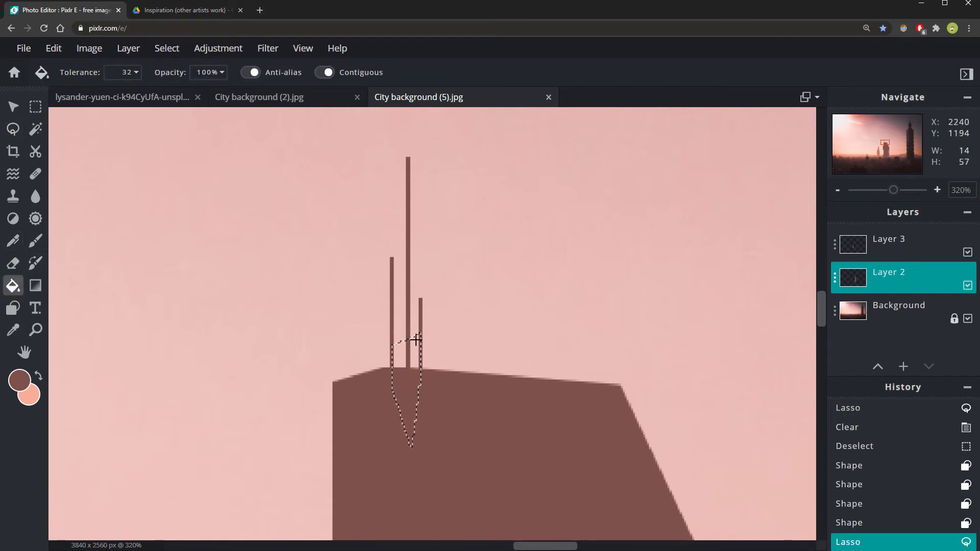
{"action": "left_click", "coordinate": [394, 360]}
{"action": "scroll", "coordinate": [396, 360], "scroll_direction": "up", "scroll_amount": 8}
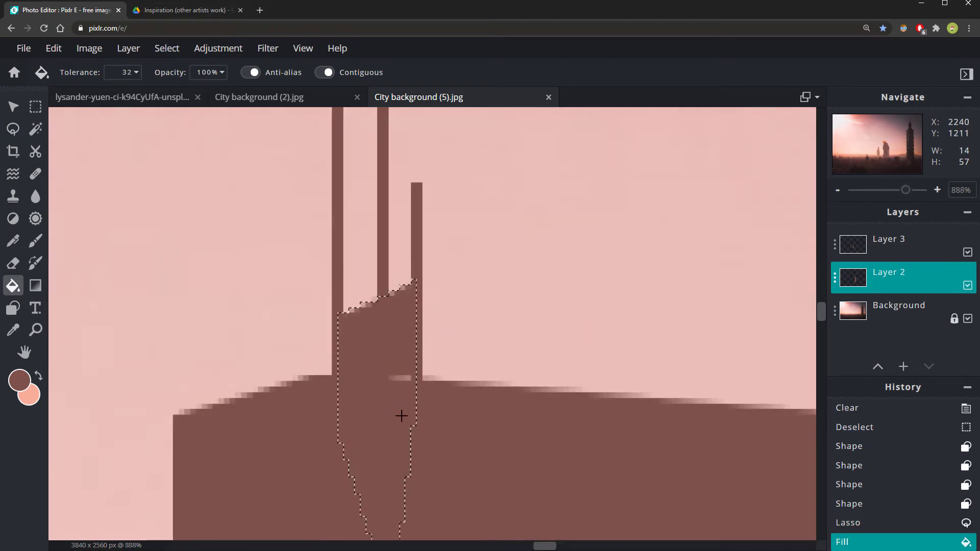
{"action": "left_click", "coordinate": [400, 357]}
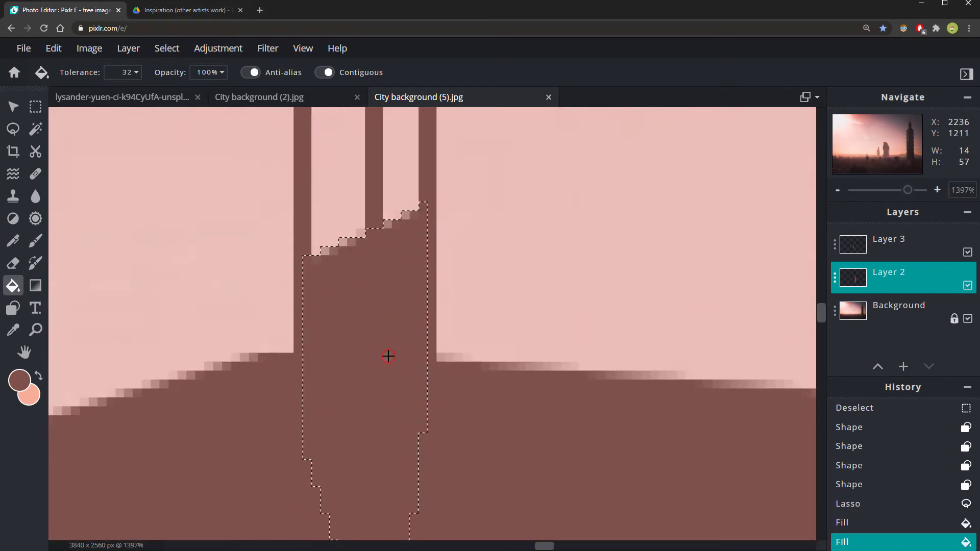
{"action": "left_click", "coordinate": [378, 362]}
{"action": "scroll", "coordinate": [378, 363], "scroll_direction": "down", "scroll_amount": 3}
{"action": "left_click", "coordinate": [35, 107]}
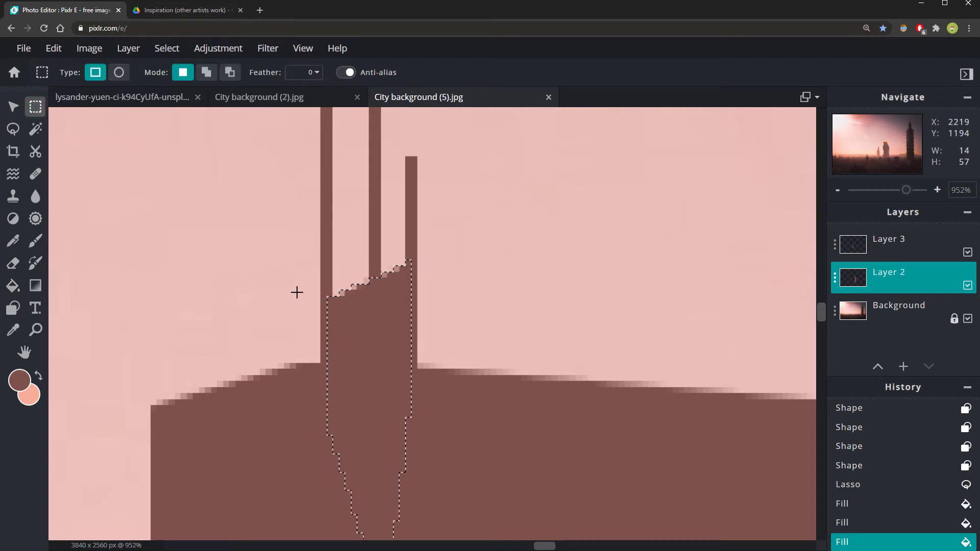
{"action": "left_click", "coordinate": [300, 330]}
{"action": "scroll", "coordinate": [355, 353], "scroll_direction": "down", "scroll_amount": 6}
Select the smaller building's layer (Layer 3) with the Arrange tool
{"action": "scroll", "coordinate": [355, 353], "scroll_direction": "down", "scroll_amount": 10}
{"action": "key", "text": "v"}
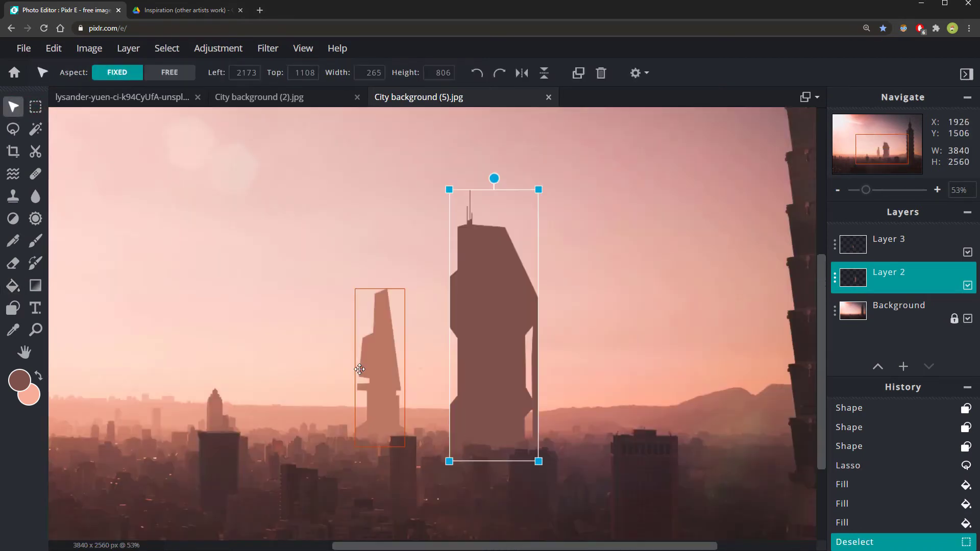
{"action": "left_click", "coordinate": [379, 362]}
{"action": "scroll", "coordinate": [379, 402], "scroll_direction": "up", "scroll_amount": 2}
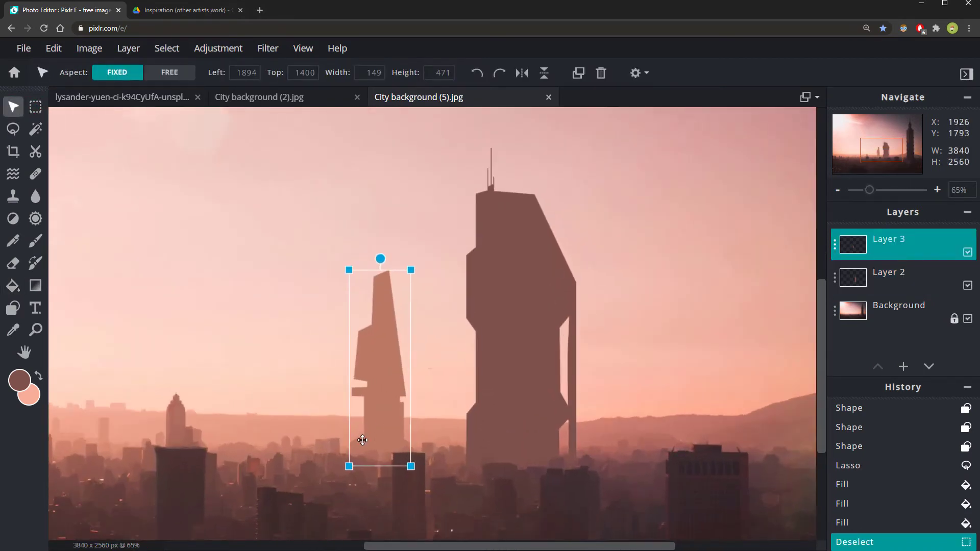
{"action": "scroll", "coordinate": [378, 402], "scroll_direction": "up", "scroll_amount": 2}
{"action": "scroll", "coordinate": [388, 378], "scroll_direction": "up", "scroll_amount": 4}
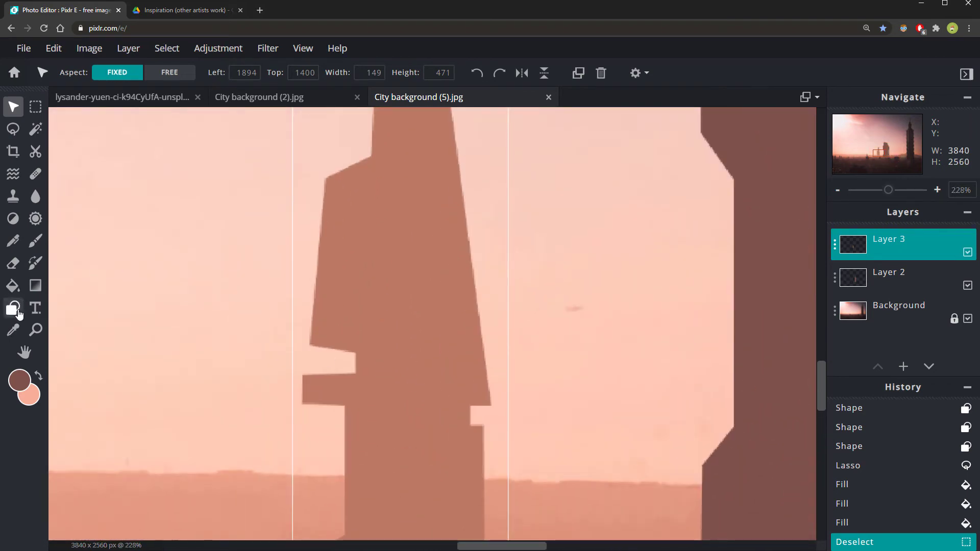
Sample the small building's lighter brown as the Shape tool's drawing colour
{"action": "left_click", "coordinate": [12, 308]}
{"action": "left_click", "coordinate": [19, 381]}
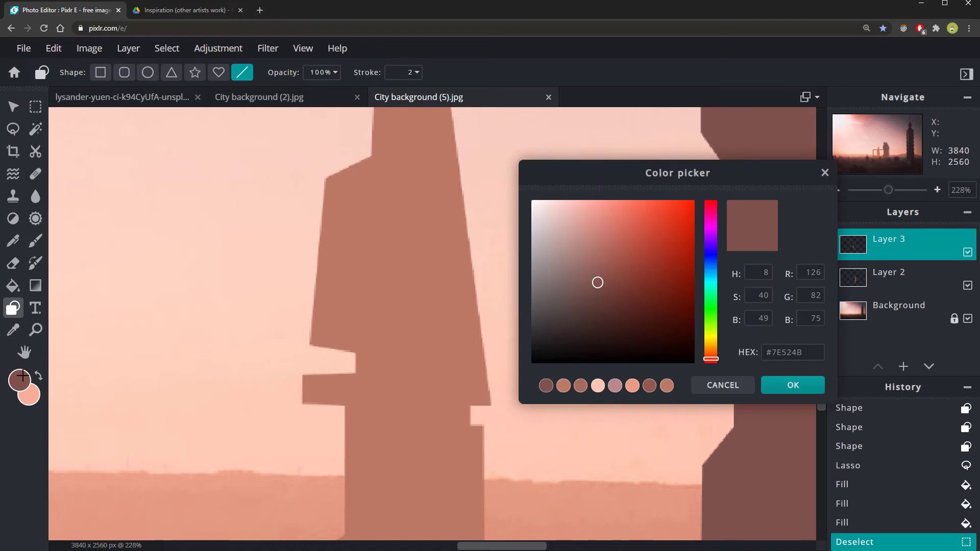
{"action": "left_click", "coordinate": [365, 297]}
{"action": "left_click", "coordinate": [796, 384]}
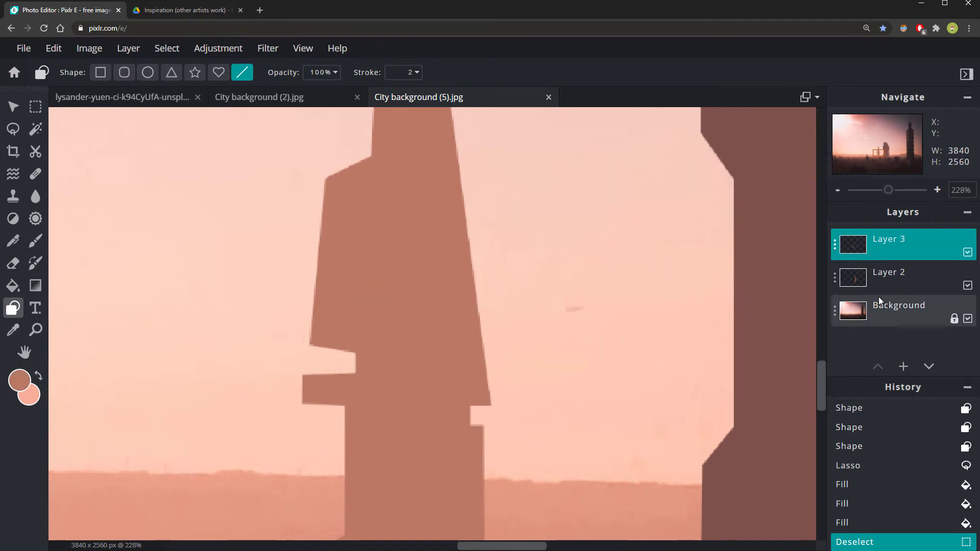
{"action": "left_click", "coordinate": [12, 108]}
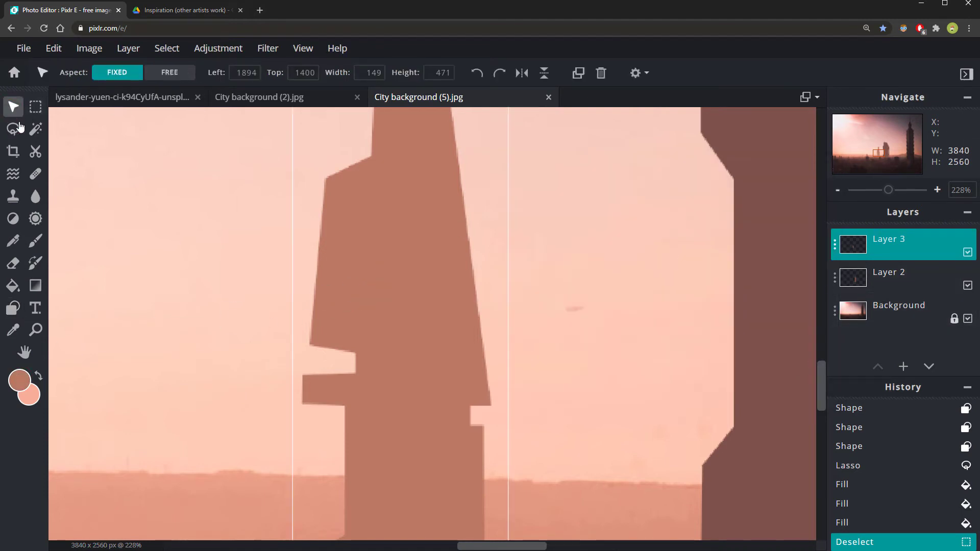
{"action": "left_click", "coordinate": [12, 308]}
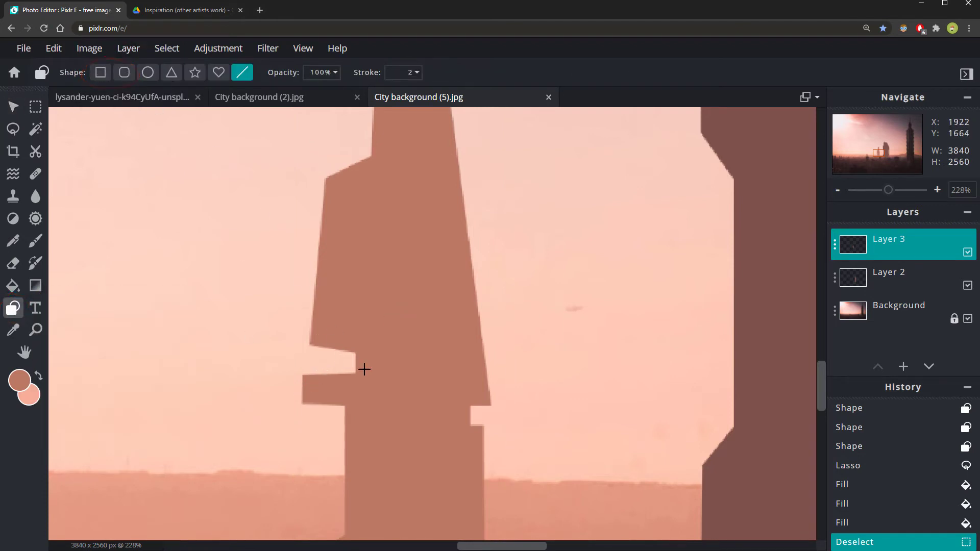
{"action": "scroll", "coordinate": [364, 367], "scroll_direction": "up", "scroll_amount": 2}
{"action": "scroll", "coordinate": [356, 394], "scroll_direction": "up", "scroll_amount": 3}
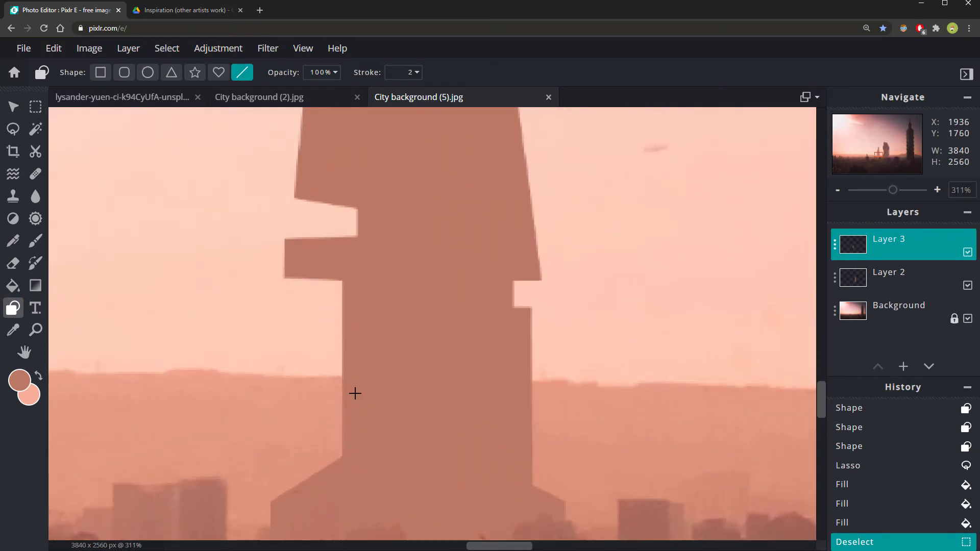
Draw small rectangles at the tower's left edge, sampling the tower's tone as fill
{"action": "left_click", "coordinate": [99, 75]}
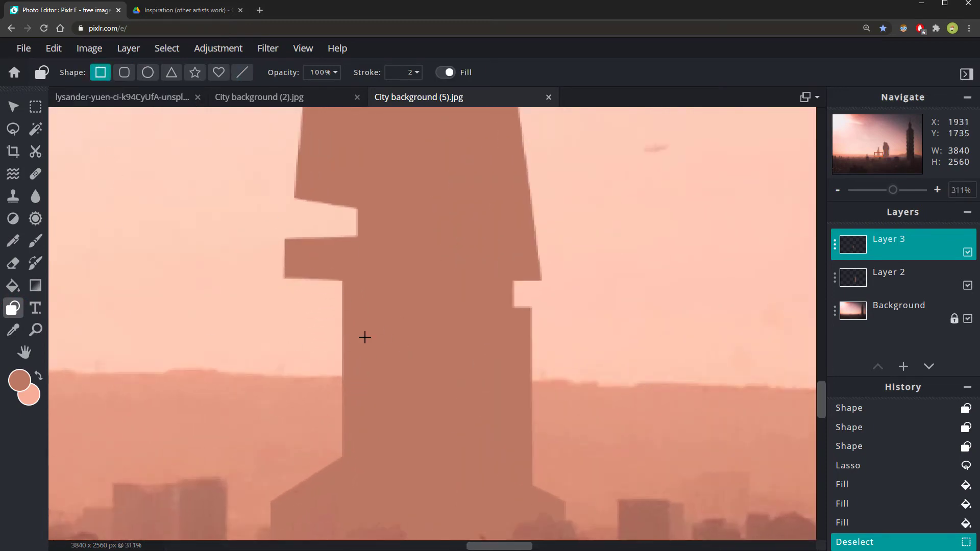
{"action": "left_click_drag", "start_coordinate": [337, 292], "coordinate": [349, 308]}
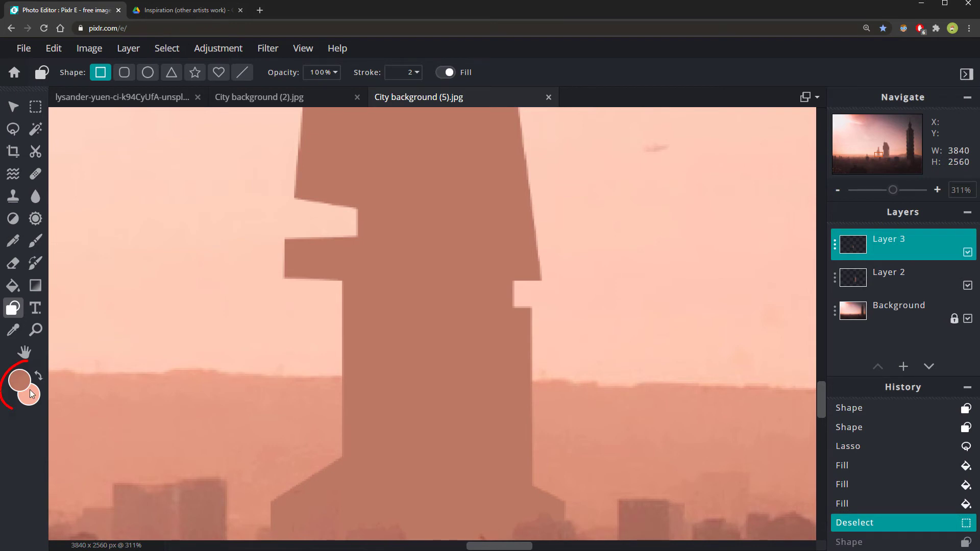
{"action": "left_click", "coordinate": [28, 394]}
{"action": "left_click", "coordinate": [390, 304]}
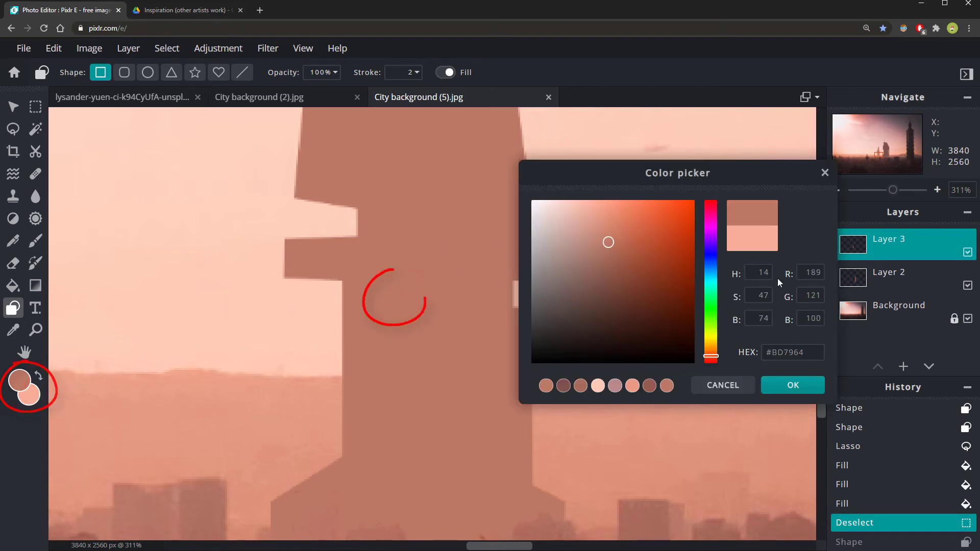
{"action": "left_click", "coordinate": [786, 386]}
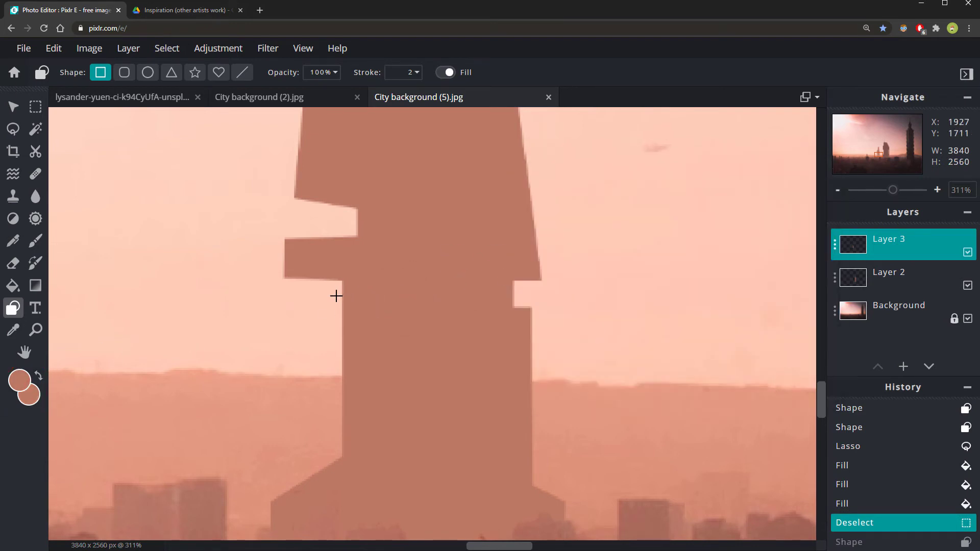
{"action": "left_click_drag", "start_coordinate": [336, 296], "coordinate": [342, 310]}
Set corner radius to 0 and add sharp blocks down the tower's left edge, undoing a stray line
{"action": "left_click", "coordinate": [124, 72]}
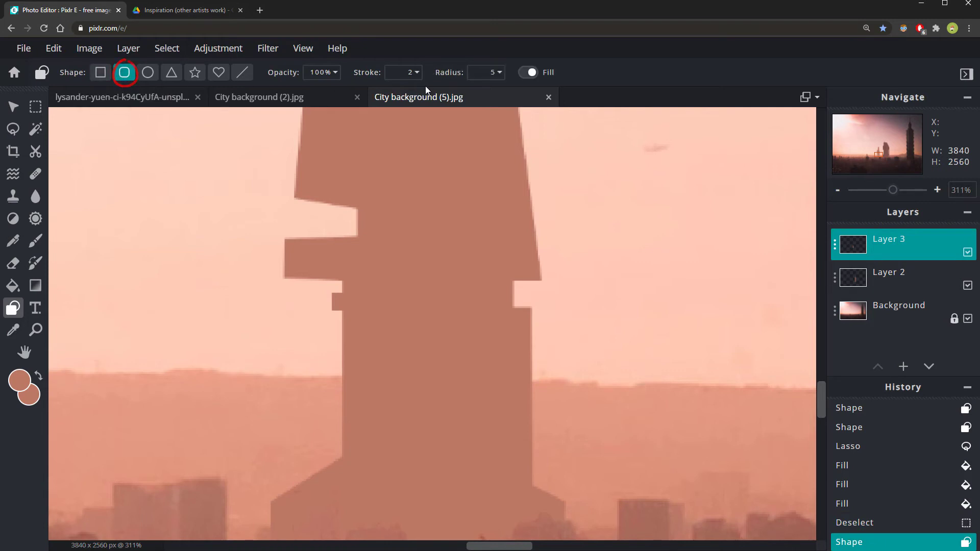
{"action": "left_click", "coordinate": [494, 72]}
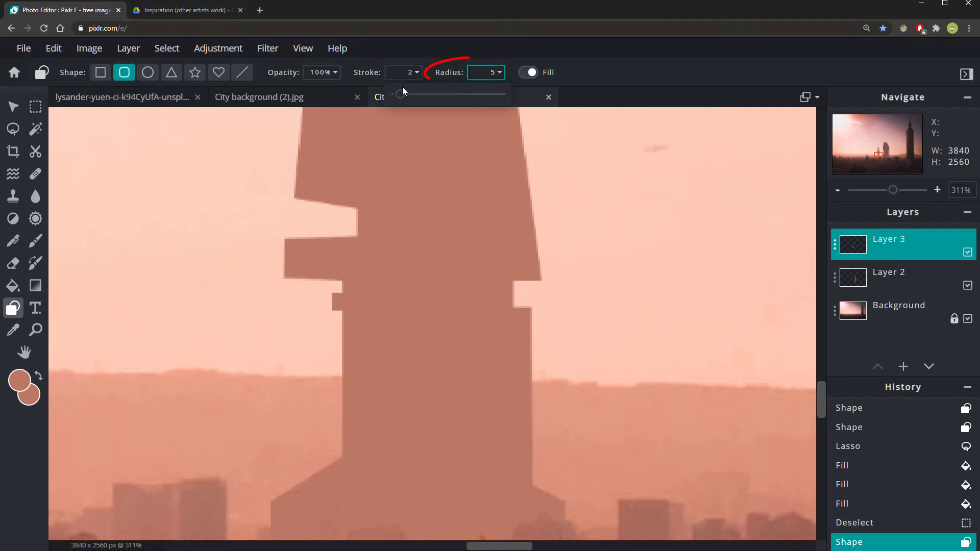
{"action": "left_click_drag", "start_coordinate": [402, 92], "coordinate": [398, 96]}
{"action": "left_click_drag", "start_coordinate": [326, 303], "coordinate": [343, 317]}
{"action": "scroll", "coordinate": [337, 321], "scroll_direction": "up", "scroll_amount": 3}
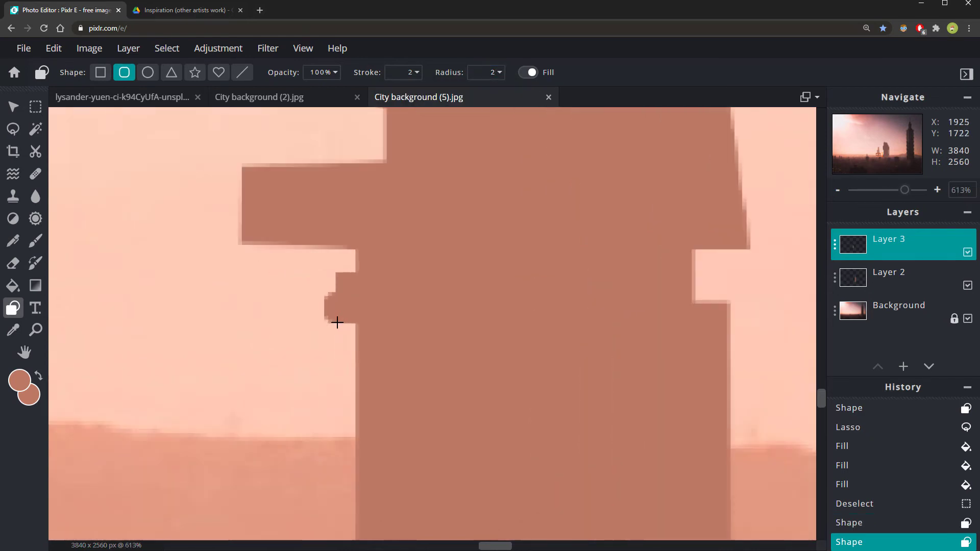
{"action": "mouse_move", "coordinate": [348, 320]}
{"action": "left_mouse_down"}
{"action": "mouse_move", "coordinate": [363, 346]}
{"action": "mouse_move", "coordinate": [337, 346]}
{"action": "mouse_move", "coordinate": [341, 325]}
{"action": "mouse_move", "coordinate": [361, 366]}
{"action": "mouse_move", "coordinate": [346, 365]}
{"action": "left_mouse_up"}
{"action": "scroll", "coordinate": [353, 398], "scroll_direction": "down", "scroll_amount": 5}
{"action": "scroll", "coordinate": [270, 334], "scroll_direction": "up", "scroll_amount": 5}
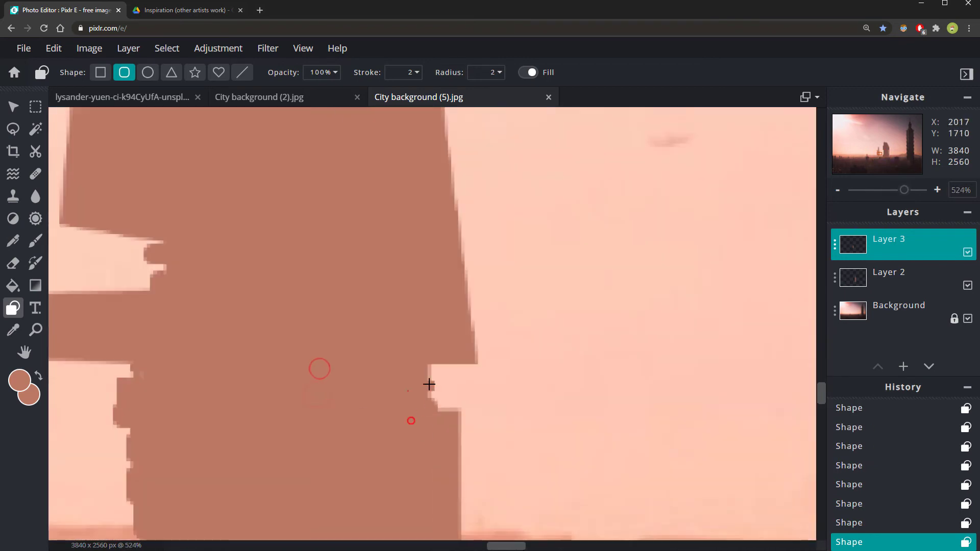
{"action": "left_click", "coordinate": [242, 72]}
{"action": "left_click_drag", "start_coordinate": [278, 344], "coordinate": [273, 164]}
{"action": "key", "text": "ctrl+z"}
{"action": "scroll", "coordinate": [321, 476], "scroll_direction": "down", "scroll_amount": 6}
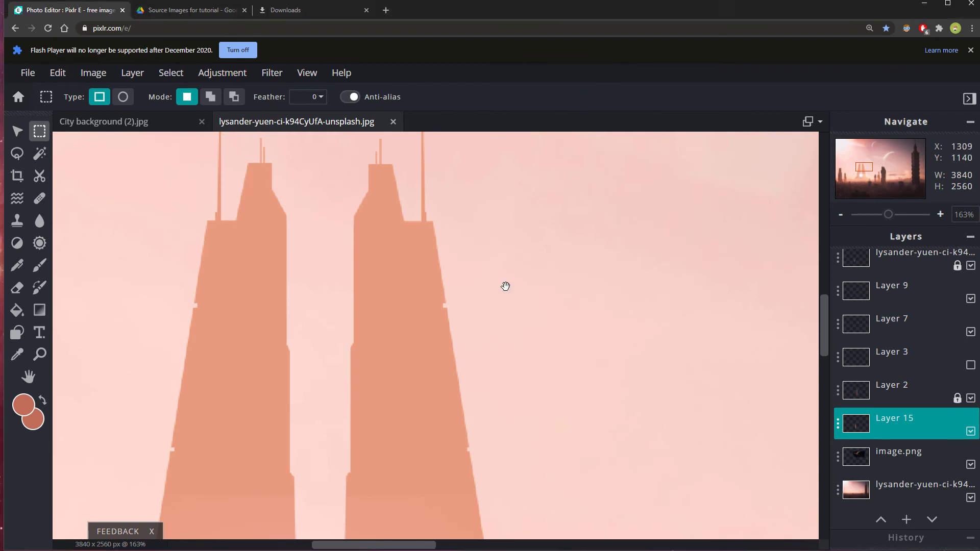
{"action": "left_click_drag", "start_coordinate": [463, 462], "coordinate": [351, 394]}
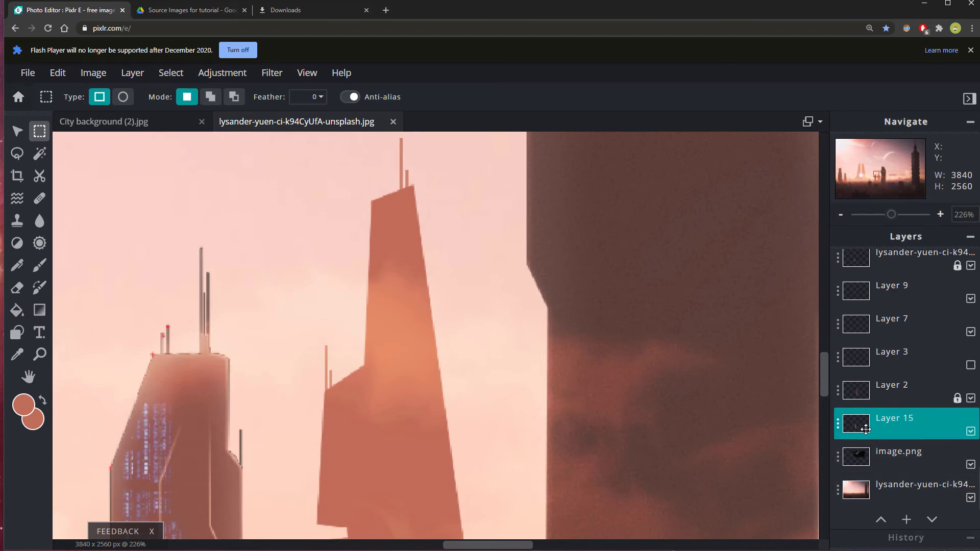
{"action": "left_click", "coordinate": [16, 132]}
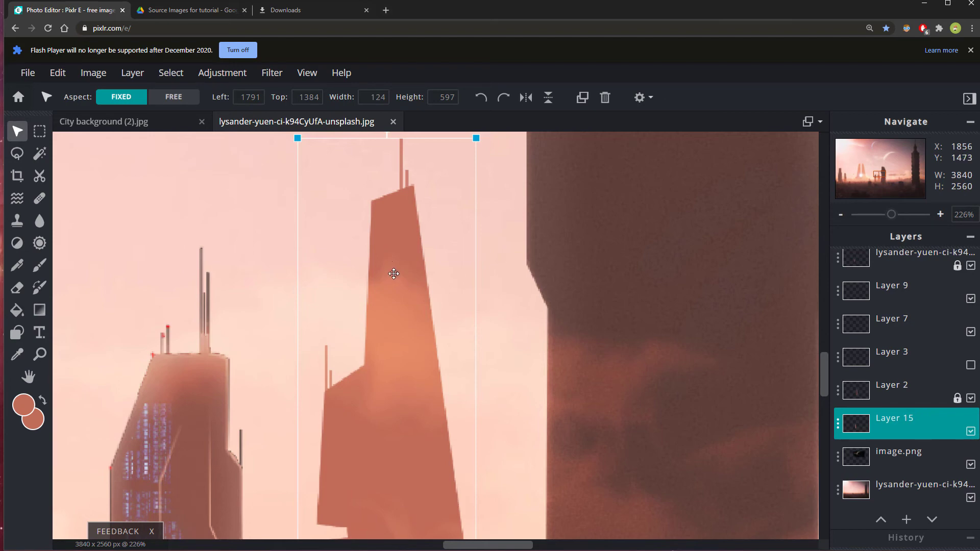
{"action": "left_click", "coordinate": [971, 432]}
{"action": "left_click", "coordinate": [971, 433]}
{"action": "left_click", "coordinate": [971, 432]}
{"action": "left_click", "coordinate": [970, 432]}
{"action": "left_click", "coordinate": [39, 136]}
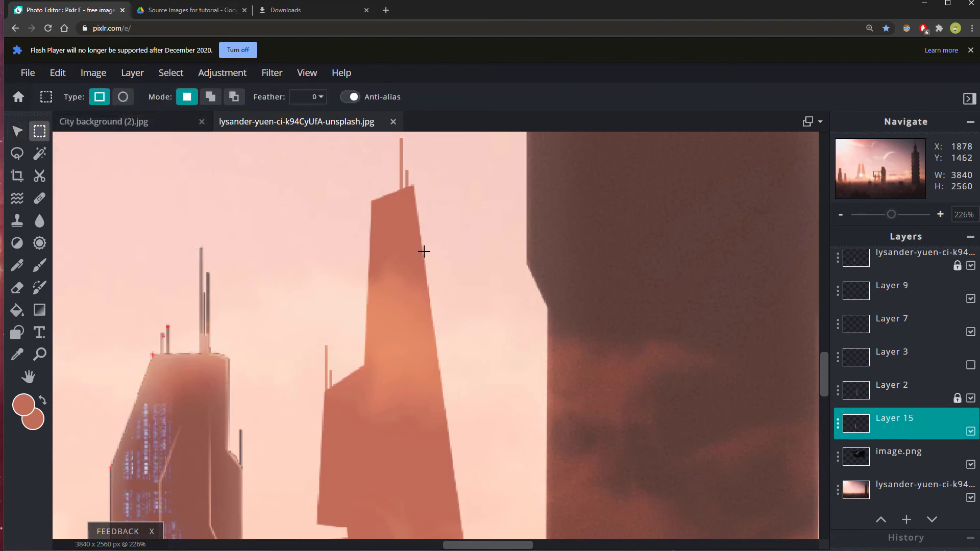
Select a thin strip on the tower's right edge and delete it as the first notch
{"action": "scroll", "coordinate": [424, 251], "scroll_direction": "up", "scroll_amount": 1}
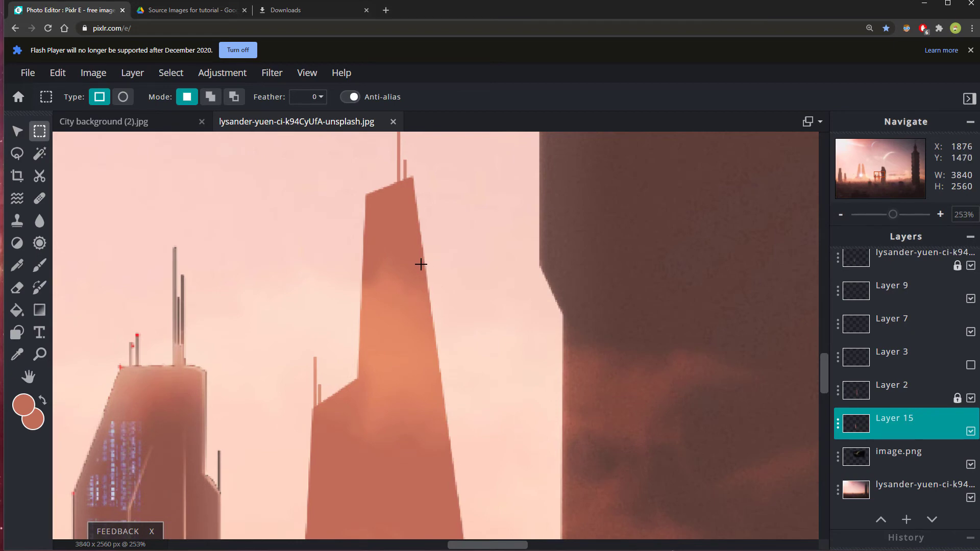
{"action": "left_click_drag", "start_coordinate": [421, 265], "coordinate": [485, 278]}
{"action": "scroll", "coordinate": [459, 275], "scroll_direction": "up", "scroll_amount": 3}
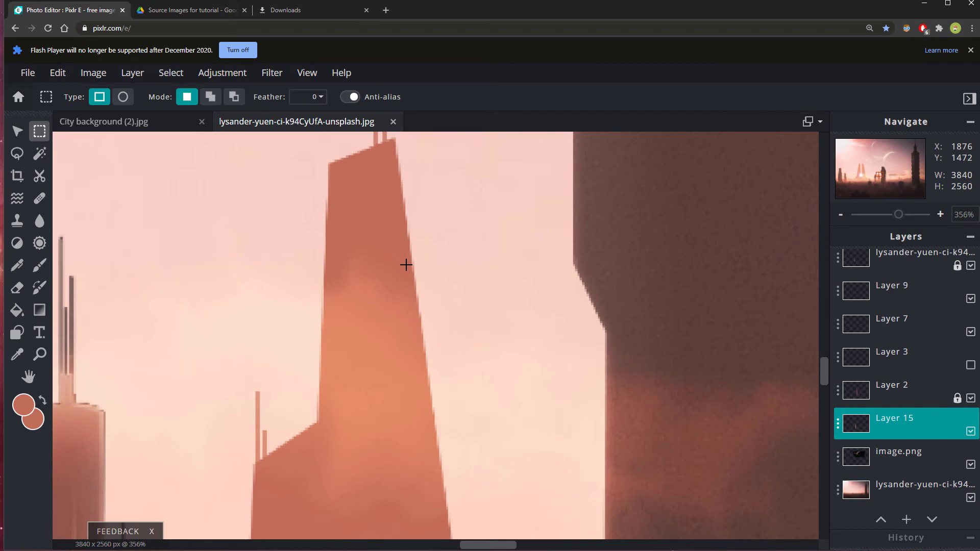
{"action": "left_click_drag", "start_coordinate": [406, 264], "coordinate": [480, 271]}
{"action": "key", "text": "Delete"}
Cut a second notch lower down the tower's right edge
{"action": "left_click_drag", "start_coordinate": [440, 267], "coordinate": [455, 369]}
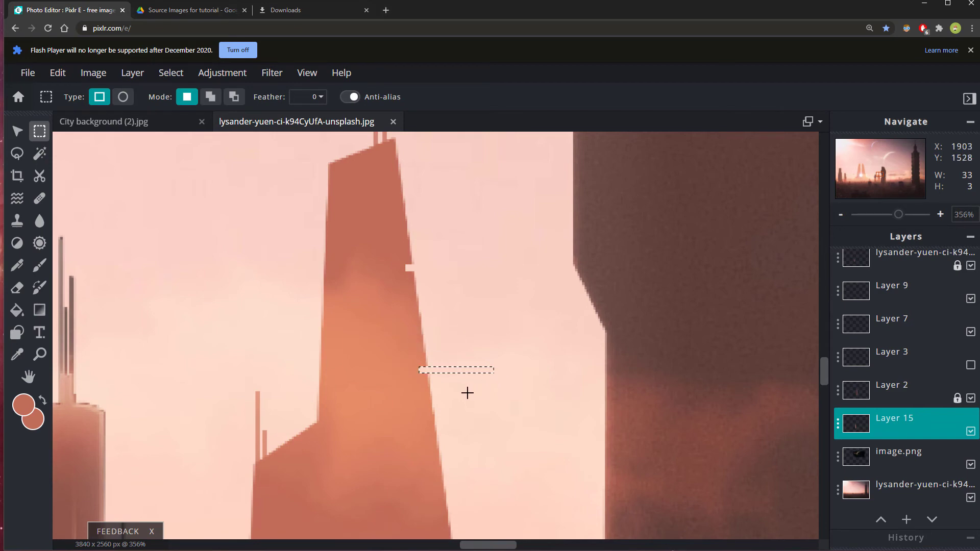
{"action": "left_click_drag", "start_coordinate": [469, 399], "coordinate": [442, 353]}
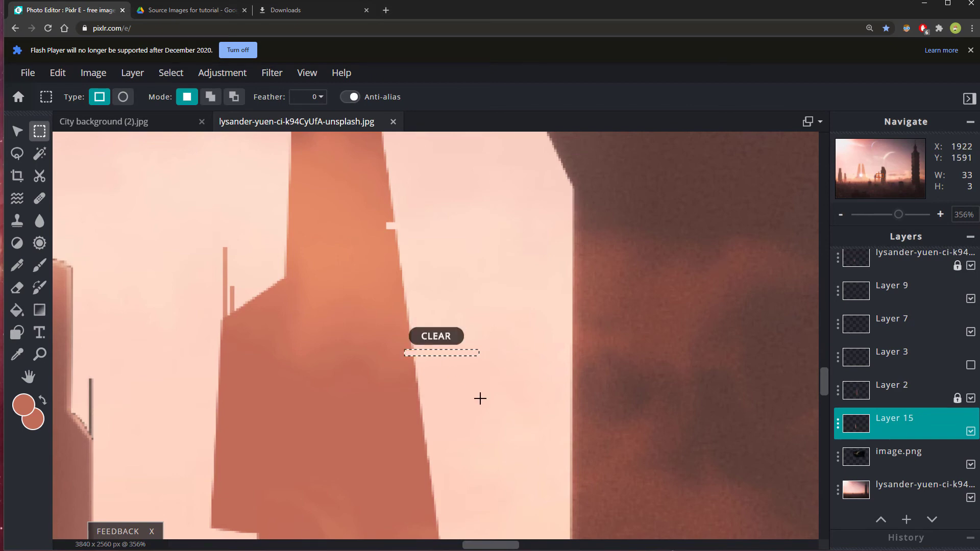
{"action": "left_click_drag", "start_coordinate": [459, 378], "coordinate": [421, 384]}
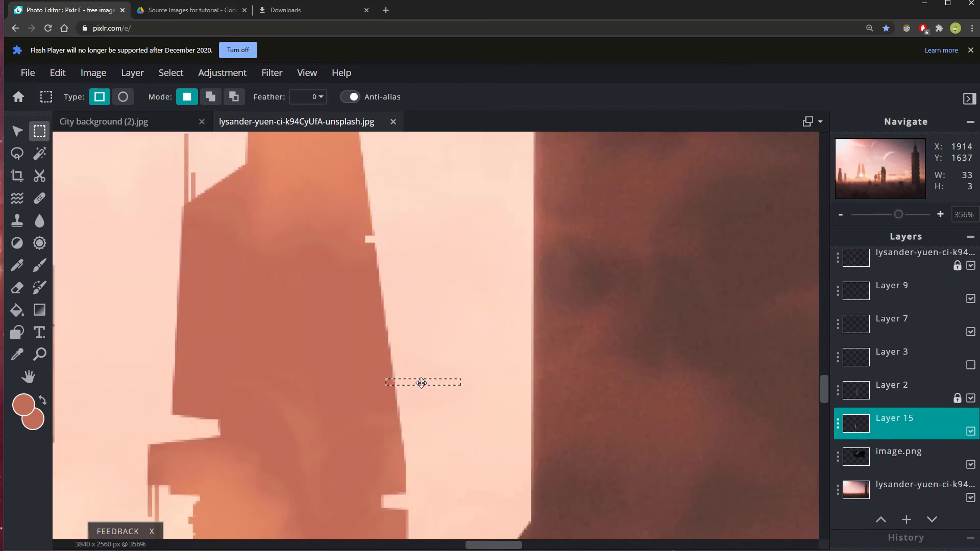
{"action": "key", "text": "Delete"}
Select and clear a larger area of the tower, then undo the oversized clear
{"action": "scroll", "coordinate": [421, 382], "scroll_direction": "down", "scroll_amount": 3}
{"action": "left_click_drag", "start_coordinate": [409, 280], "coordinate": [432, 194]}
{"action": "key", "text": "ctrl+d"}
{"action": "scroll", "coordinate": [409, 171], "scroll_direction": "up", "scroll_amount": 1}
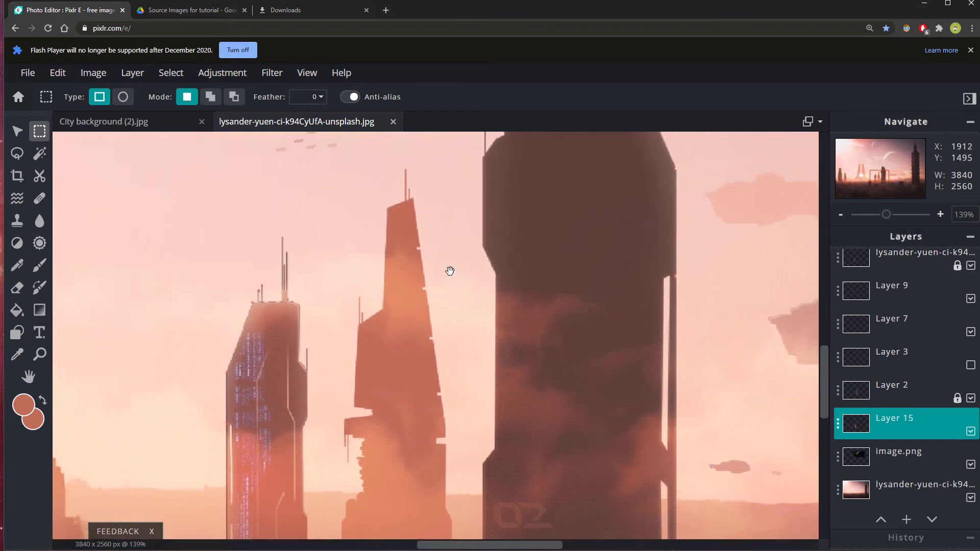
{"action": "scroll", "coordinate": [442, 293], "scroll_direction": "up", "scroll_amount": 4}
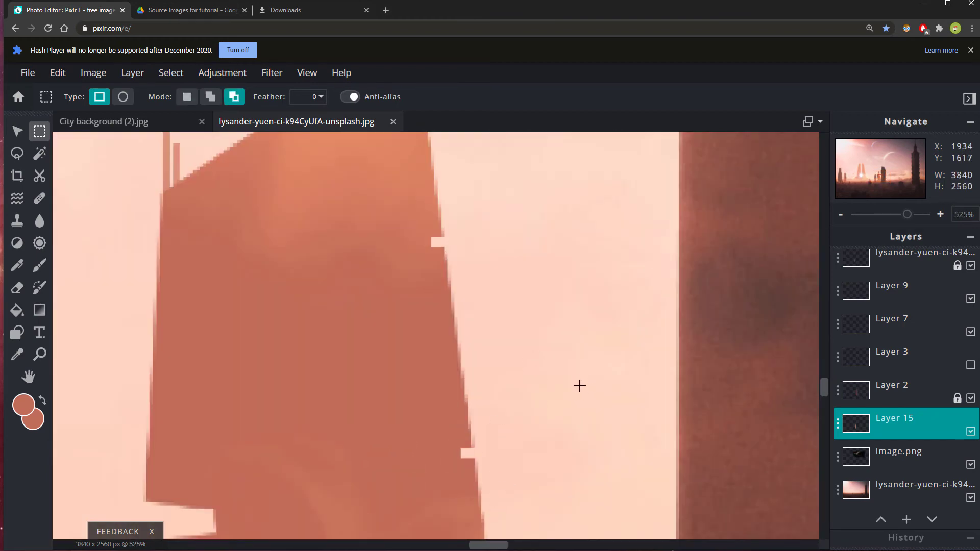
{"action": "key", "text": "ctrl+z"}
Drag the pale image.png tower to the right on the canvas
{"action": "scroll", "coordinate": [490, 376], "scroll_direction": "down", "scroll_amount": 2}
{"action": "left_click_drag", "start_coordinate": [461, 275], "coordinate": [489, 327]}
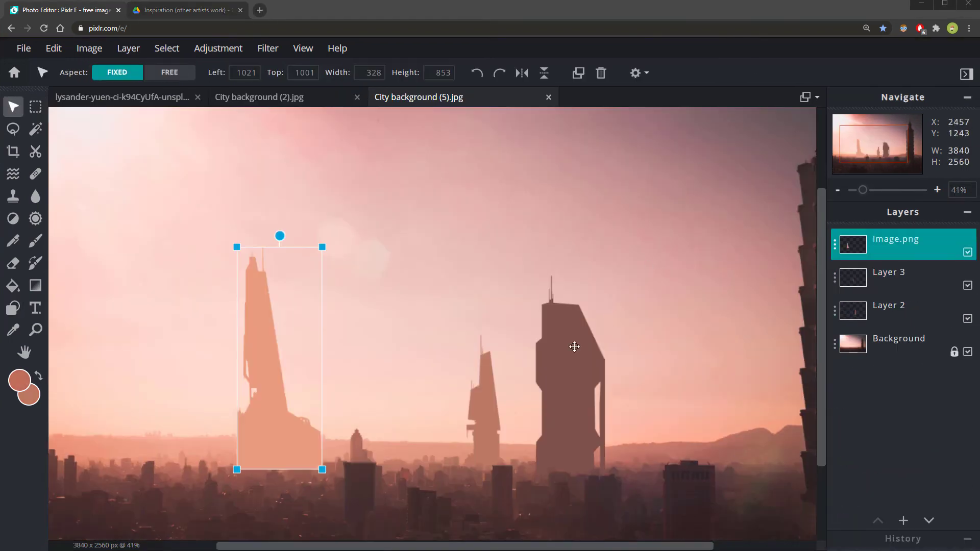
{"action": "scroll", "coordinate": [574, 346], "scroll_direction": "up", "scroll_amount": 4}
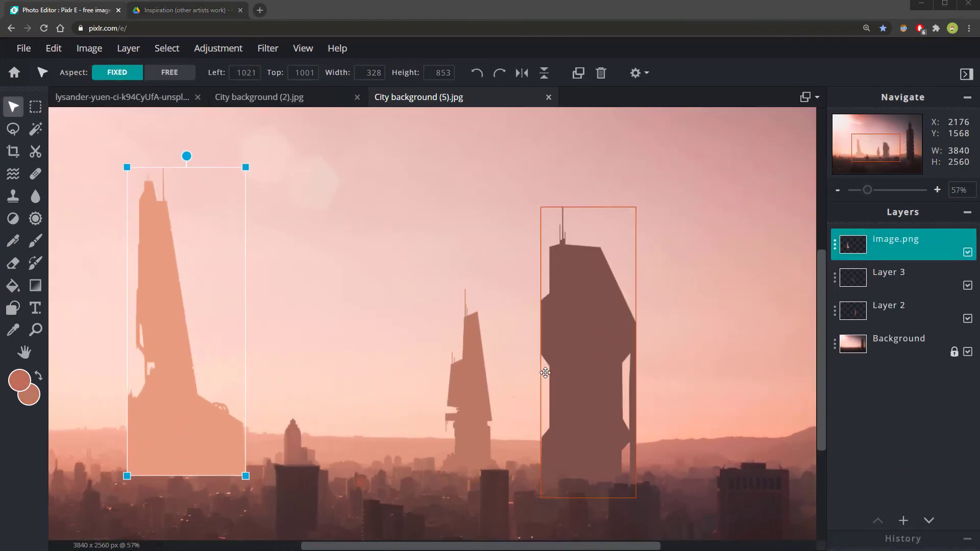
{"action": "scroll", "coordinate": [526, 358], "scroll_direction": "down", "scroll_amount": 2}
{"action": "scroll", "coordinate": [249, 403], "scroll_direction": "up", "scroll_amount": 1}
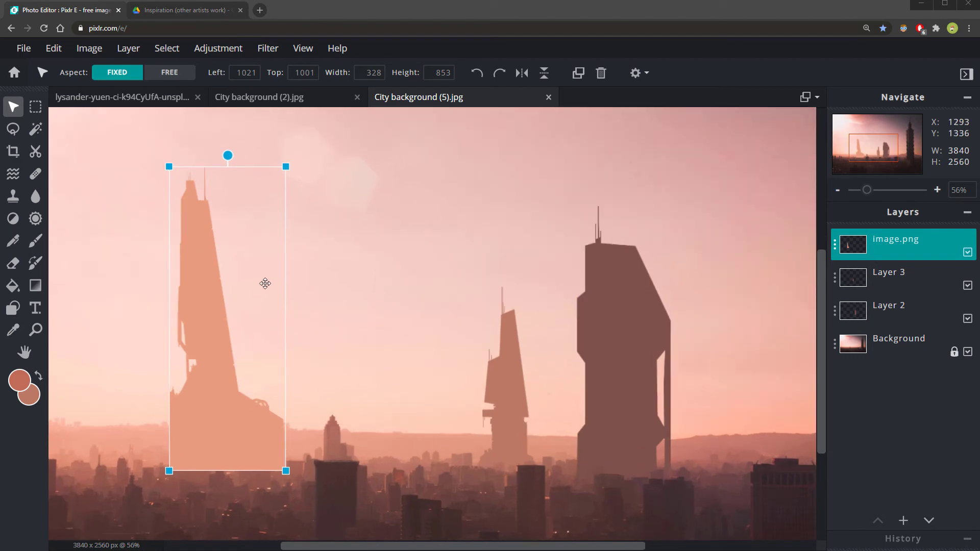
{"action": "scroll", "coordinate": [191, 375], "scroll_direction": "down", "scroll_amount": 2}
{"action": "scroll", "coordinate": [212, 405], "scroll_direction": "up", "scroll_amount": 1}
{"action": "scroll", "coordinate": [212, 437], "scroll_direction": "down", "scroll_amount": 1}
{"action": "scroll", "coordinate": [272, 401], "scroll_direction": "up", "scroll_amount": 1}
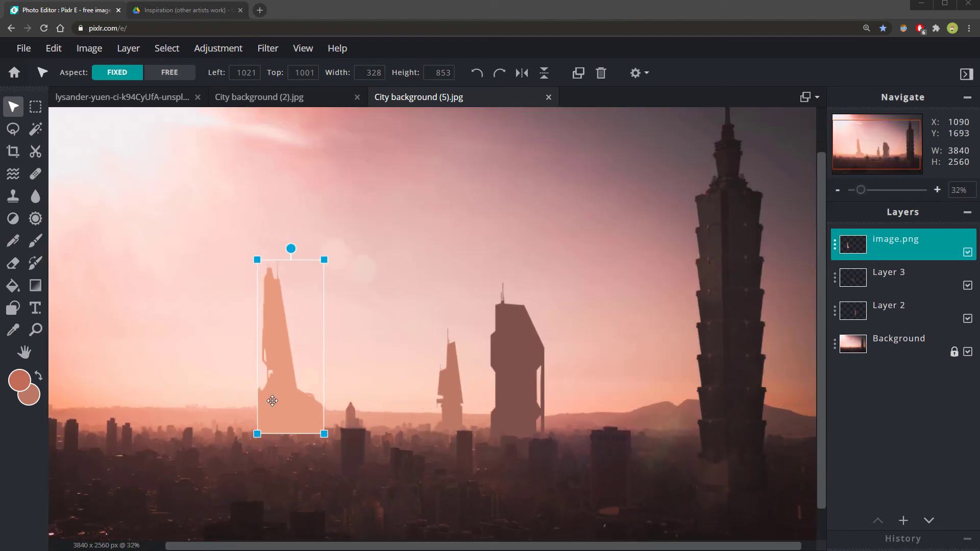
{"action": "left_click_drag", "start_coordinate": [272, 400], "coordinate": [322, 406]}
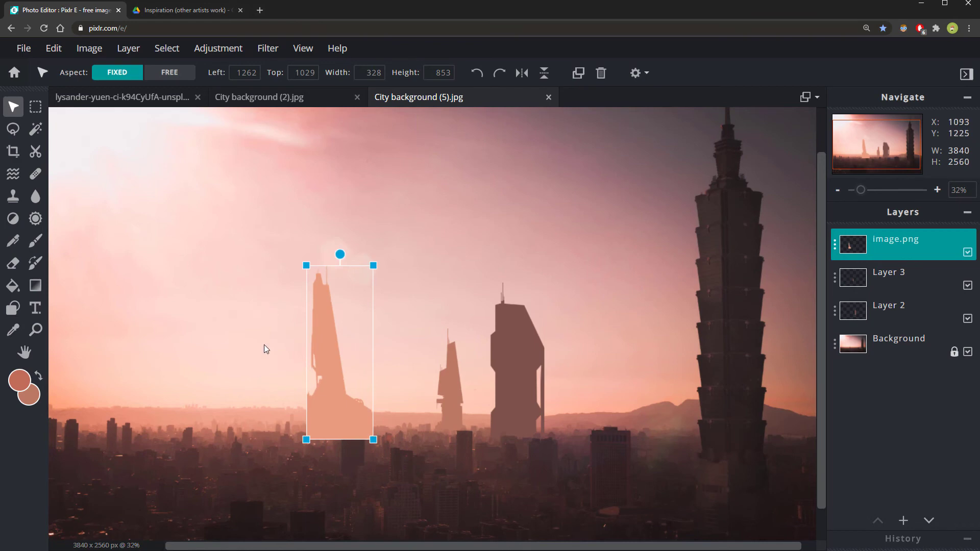
Shift the pale tower slightly left and up to left 1151, top 1017
{"action": "scroll", "coordinate": [235, 373], "scroll_direction": "down", "scroll_amount": 1}
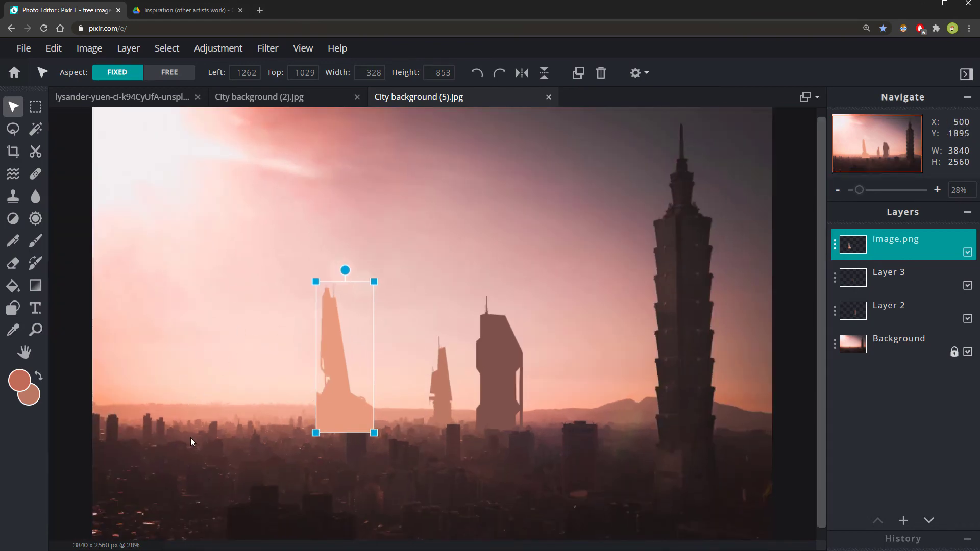
{"action": "scroll", "coordinate": [243, 396], "scroll_direction": "up", "scroll_amount": 3}
{"action": "scroll", "coordinate": [216, 387], "scroll_direction": "down", "scroll_amount": 2}
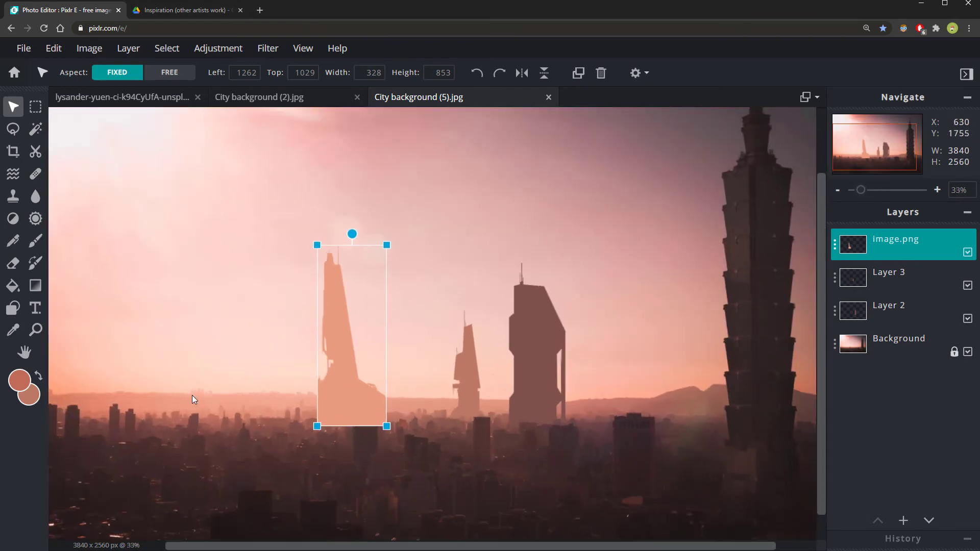
{"action": "scroll", "coordinate": [192, 395], "scroll_direction": "up", "scroll_amount": 3}
{"action": "scroll", "coordinate": [376, 266], "scroll_direction": "up", "scroll_amount": 2}
{"action": "scroll", "coordinate": [386, 378], "scroll_direction": "down", "scroll_amount": 1}
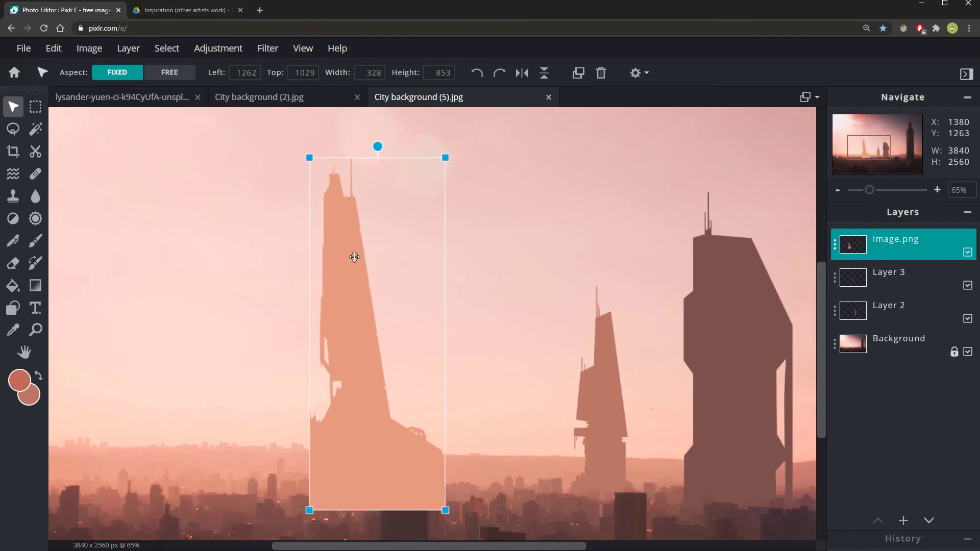
{"action": "left_click_drag", "start_coordinate": [354, 256], "coordinate": [295, 227]}
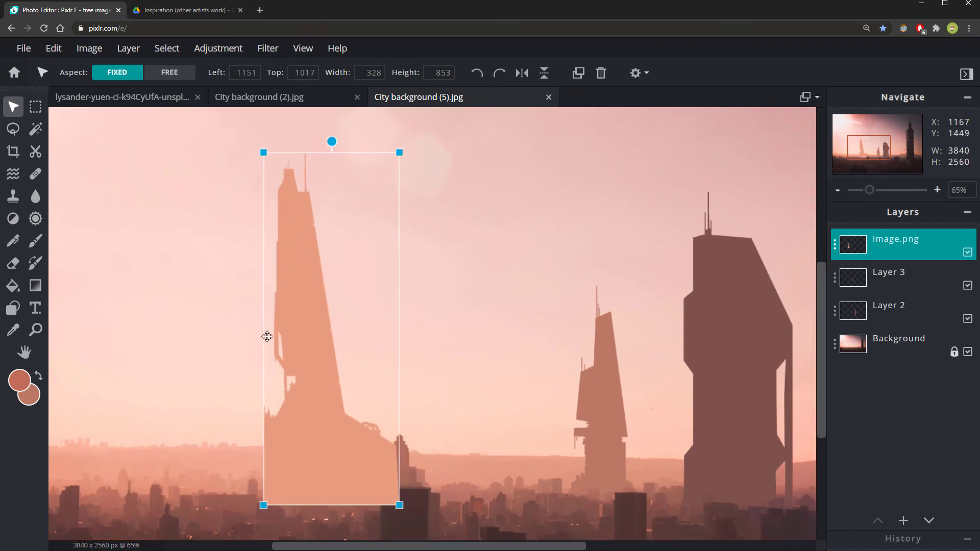
{"action": "scroll", "coordinate": [266, 413], "scroll_direction": "down", "scroll_amount": 1}
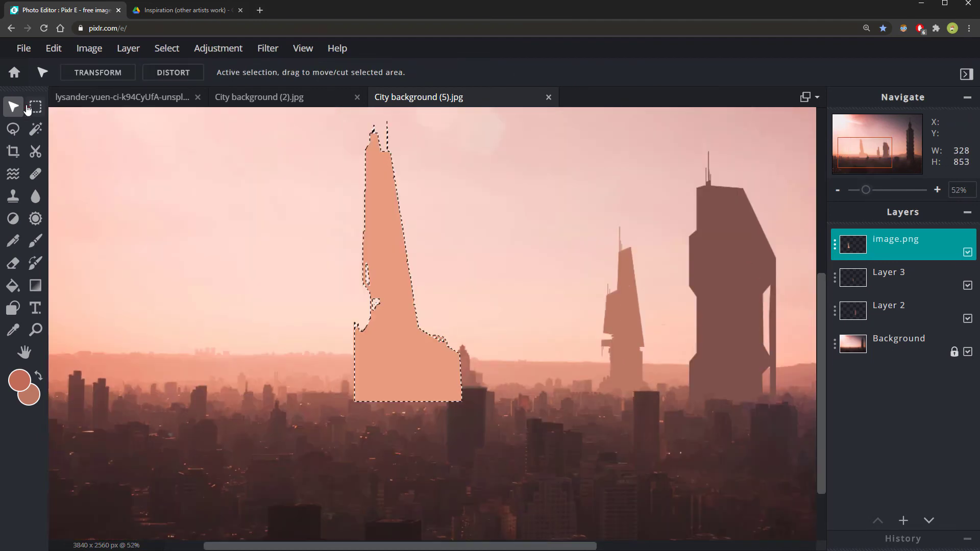
{"action": "left_click", "coordinate": [35, 107]}
{"action": "scroll", "coordinate": [400, 198], "scroll_direction": "up", "scroll_amount": 2}
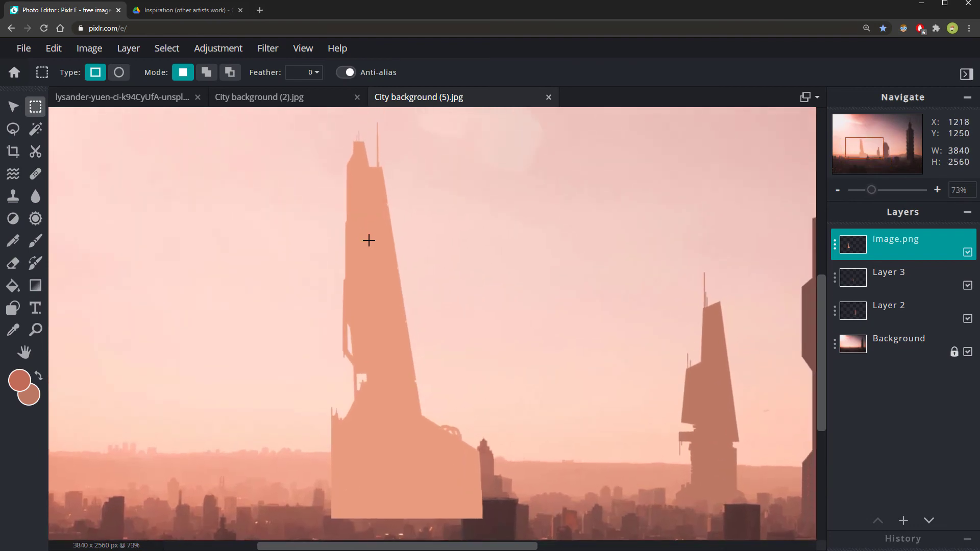
{"action": "scroll", "coordinate": [369, 238], "scroll_direction": "down", "scroll_amount": 2}
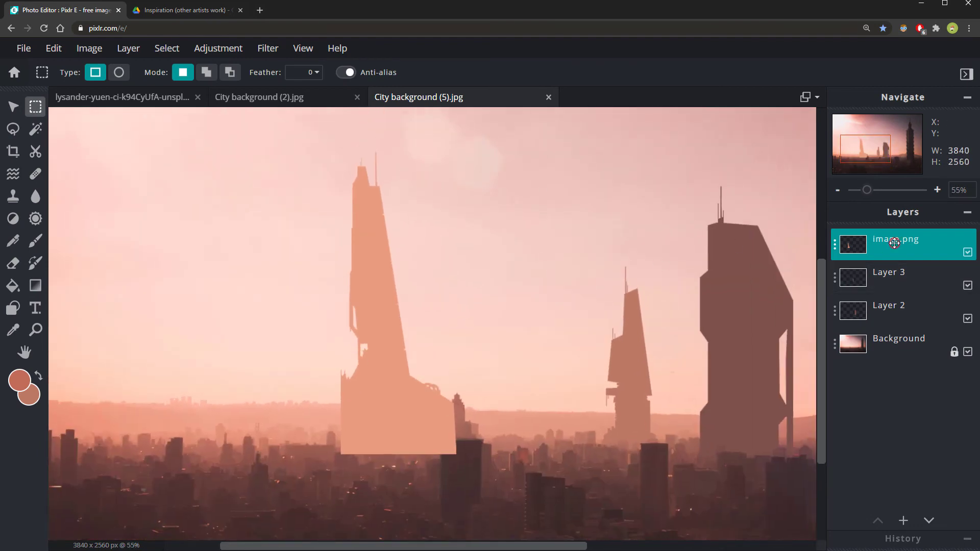
Duplicate the image.png layer and place the copy beside the original pale tower
{"action": "left_click", "coordinate": [835, 245]}
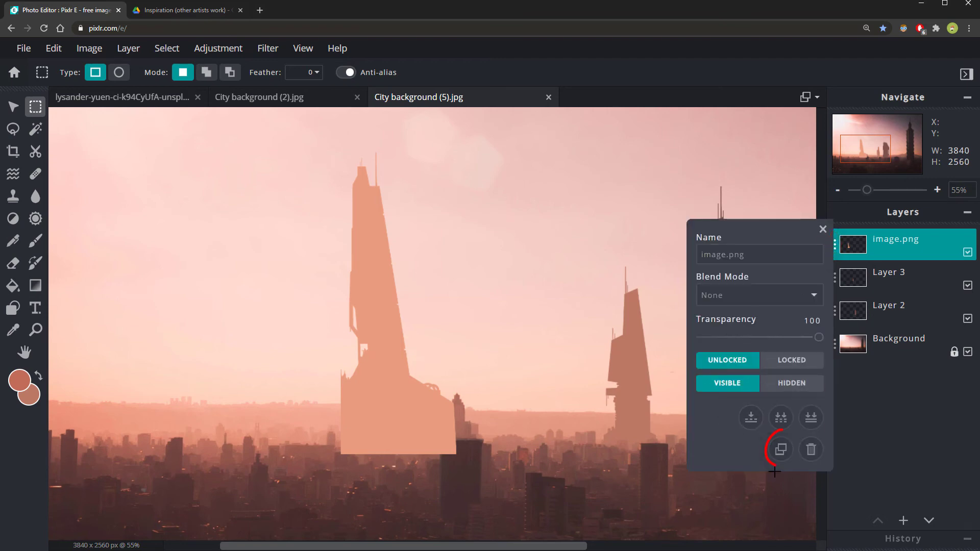
{"action": "left_click", "coordinate": [781, 449]}
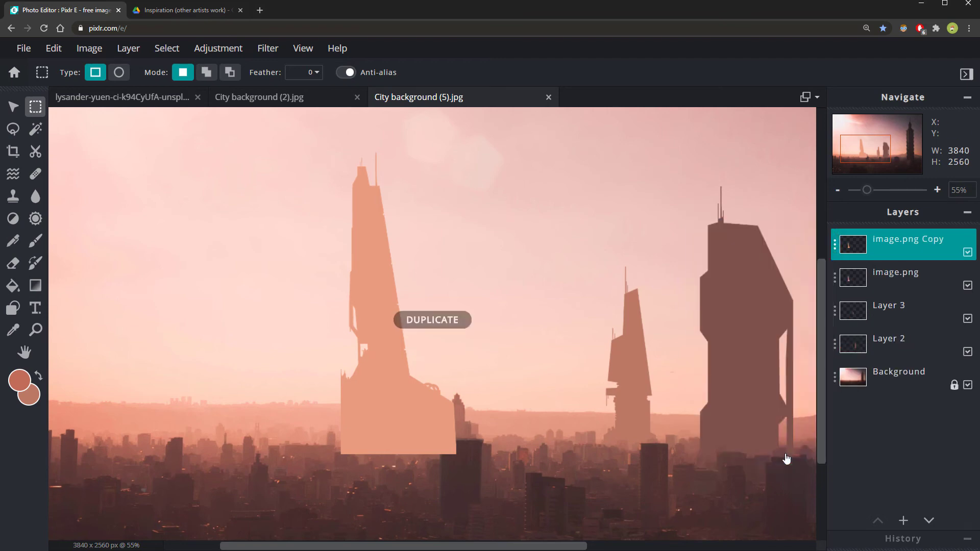
{"action": "left_click", "coordinate": [15, 107]}
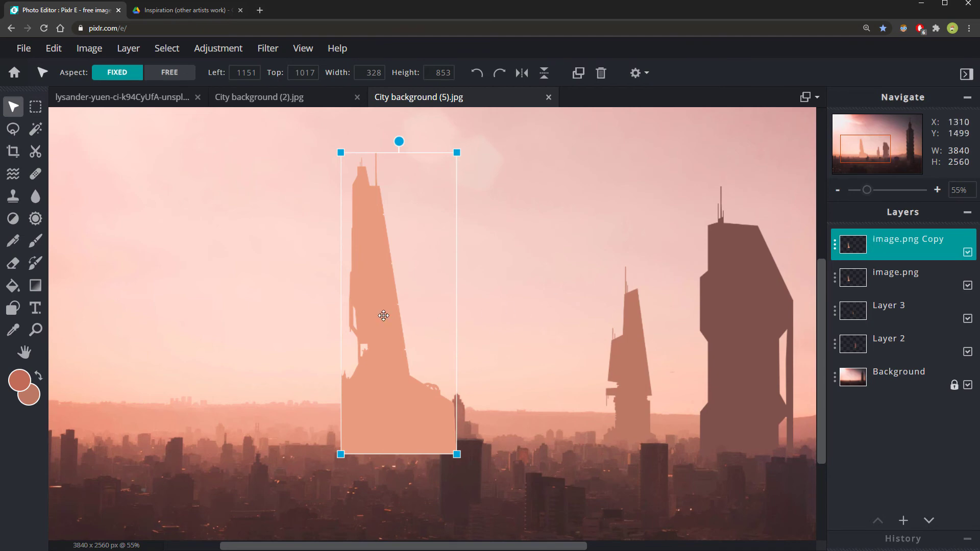
{"action": "left_click_drag", "start_coordinate": [384, 315], "coordinate": [381, 315]}
{"action": "left_click", "coordinate": [11, 108]}
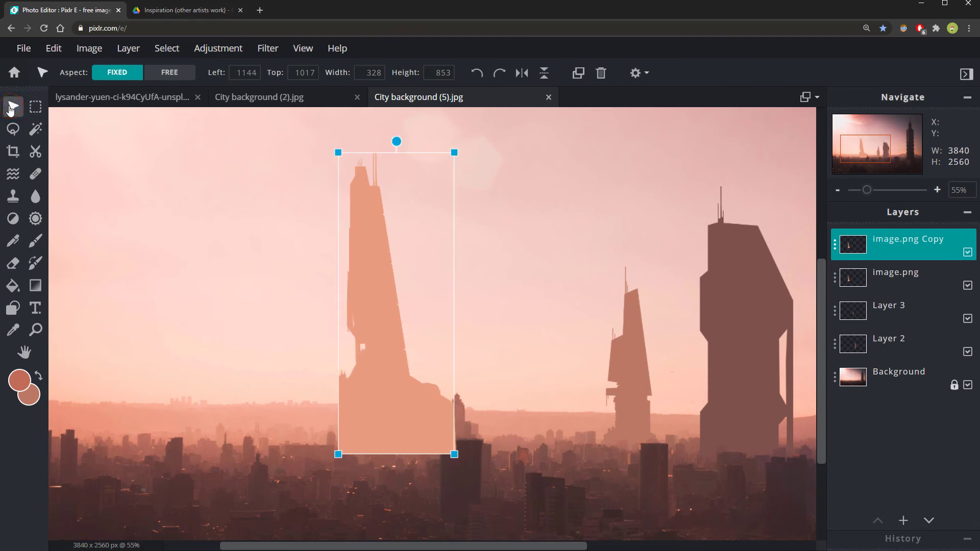
{"action": "left_click_drag", "start_coordinate": [367, 277], "coordinate": [247, 277]}
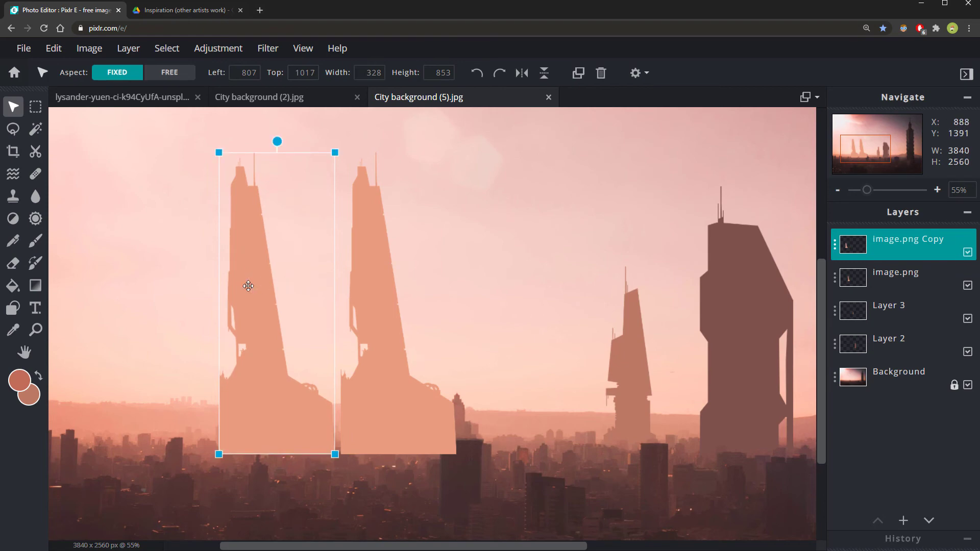
Flip the image.png Copy tower horizontally via Edit > Transform
{"action": "left_click", "coordinate": [54, 52]}
{"action": "mouse_move", "coordinate": [81, 217]}
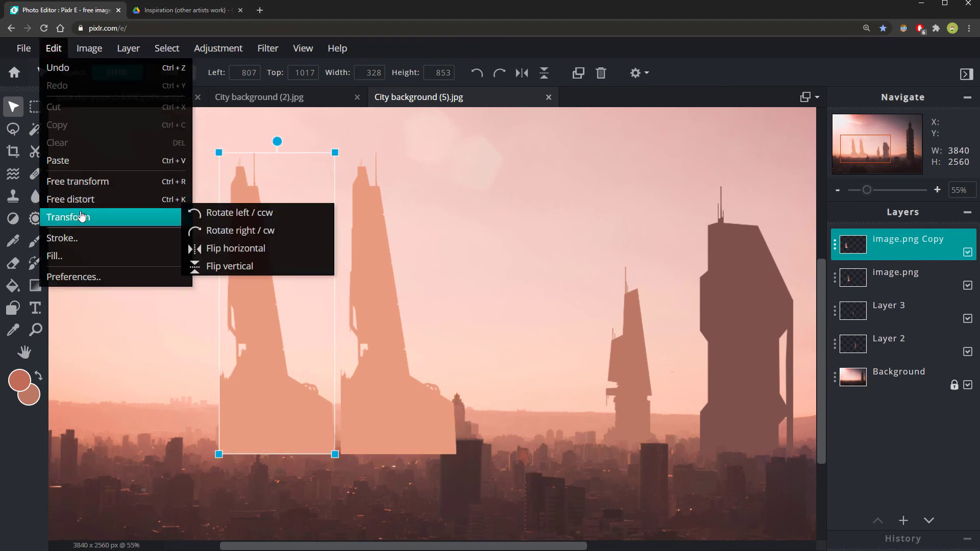
{"action": "left_click", "coordinate": [266, 248]}
Nudge the mirrored copy right to left 828, then deselect to review the pair
{"action": "scroll", "coordinate": [316, 403], "scroll_direction": "up", "scroll_amount": 2}
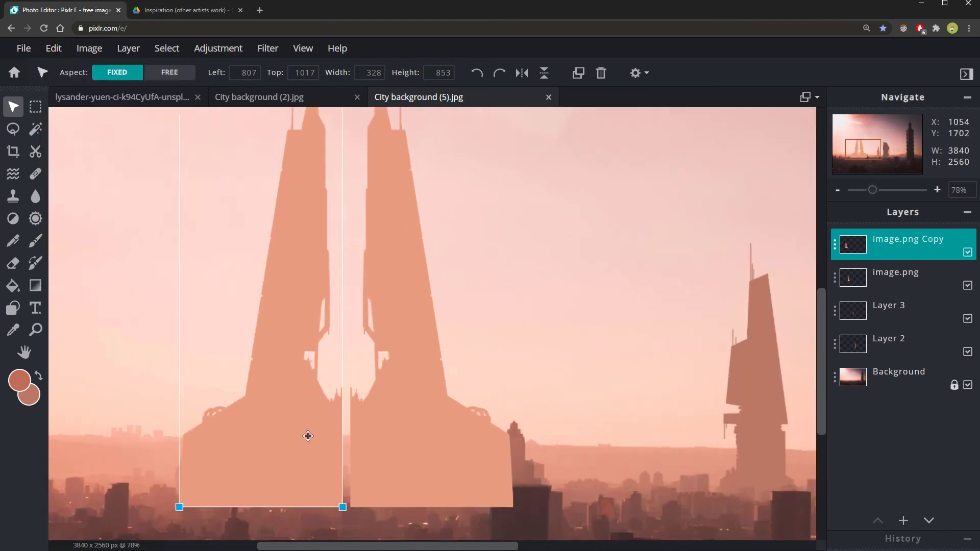
{"action": "scroll", "coordinate": [308, 436], "scroll_direction": "up", "scroll_amount": 1}
{"action": "left_click_drag", "start_coordinate": [303, 447], "coordinate": [316, 448]}
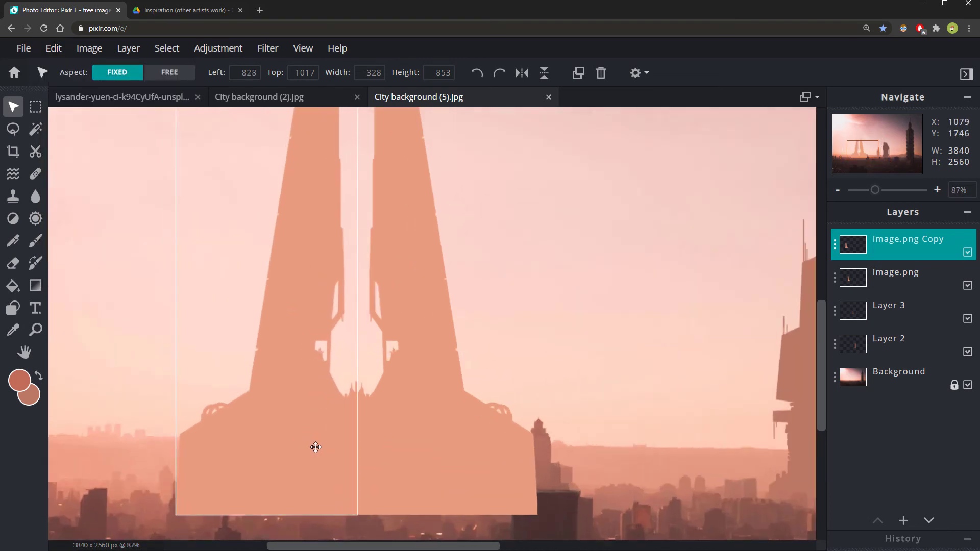
{"action": "scroll", "coordinate": [324, 432], "scroll_direction": "down", "scroll_amount": 3}
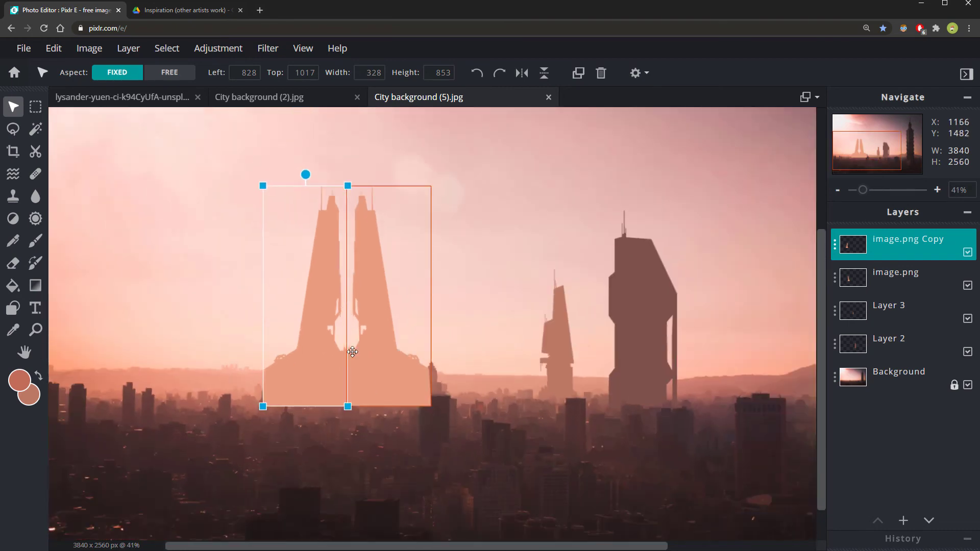
{"action": "scroll", "coordinate": [349, 350], "scroll_direction": "up", "scroll_amount": 2}
{"action": "scroll", "coordinate": [314, 198], "scroll_direction": "down", "scroll_amount": 2}
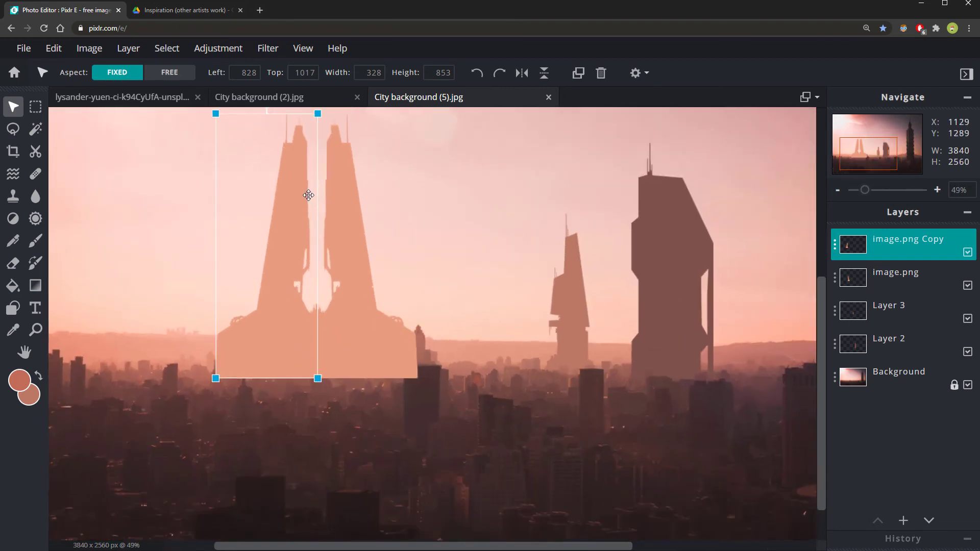
{"action": "scroll", "coordinate": [315, 160], "scroll_direction": "up", "scroll_amount": 2}
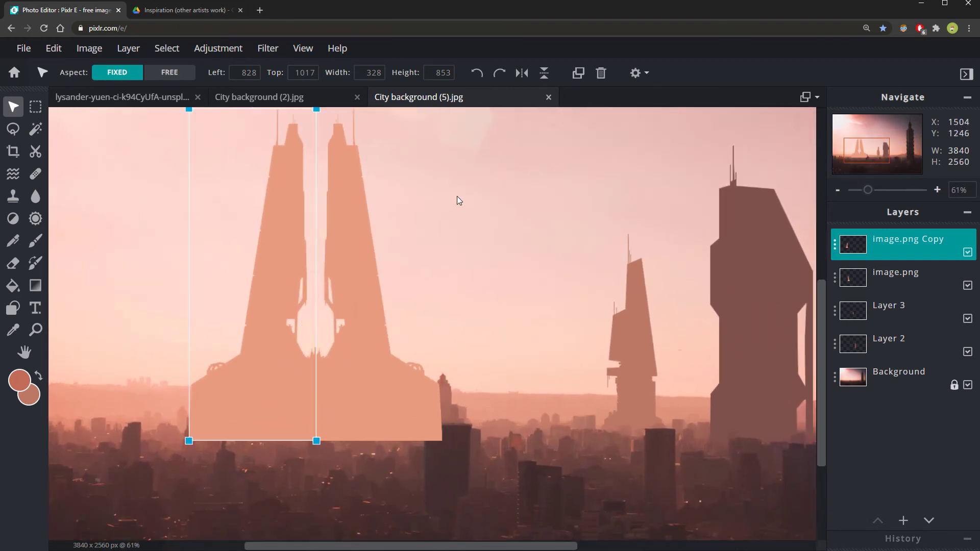
{"action": "left_click", "coordinate": [458, 199]}
{"action": "scroll", "coordinate": [225, 260], "scroll_direction": "down", "scroll_amount": 3}
{"action": "scroll", "coordinate": [202, 379], "scroll_direction": "up", "scroll_amount": 1}
{"action": "scroll", "coordinate": [202, 358], "scroll_direction": "up", "scroll_amount": 3}
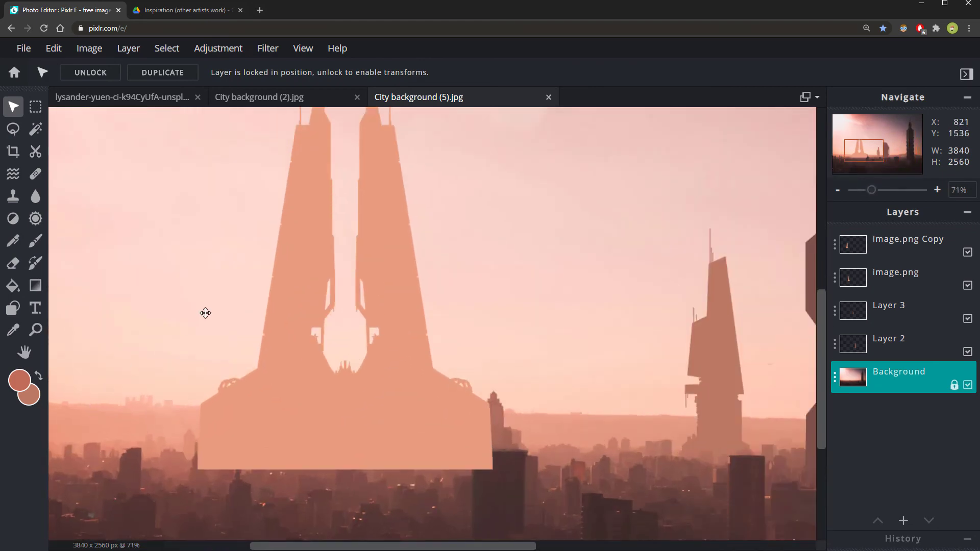
Try shifting the original tower right twice, undoing each move
{"action": "scroll", "coordinate": [241, 260], "scroll_direction": "down", "scroll_amount": 1}
{"action": "scroll", "coordinate": [469, 242], "scroll_direction": "down", "scroll_amount": 1}
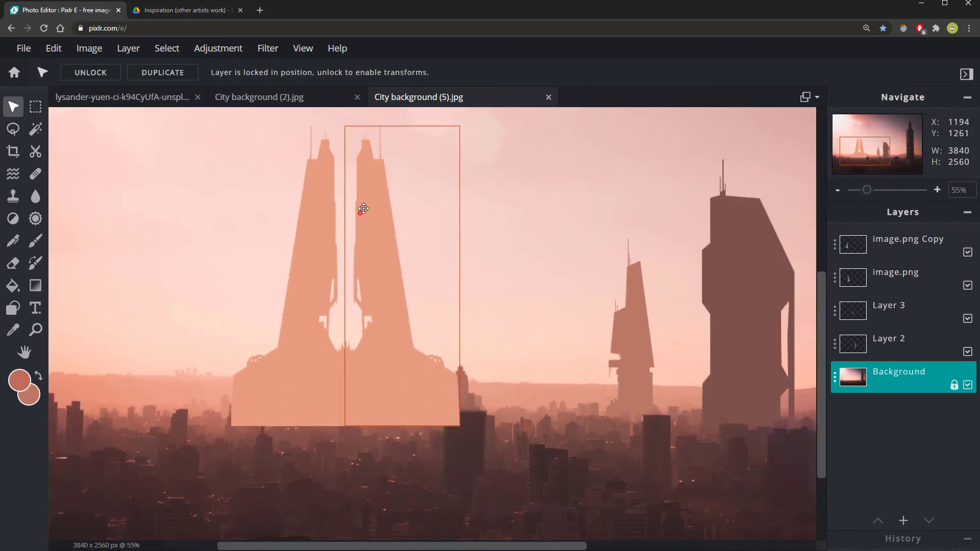
{"action": "left_click_drag", "start_coordinate": [357, 208], "coordinate": [407, 204]}
{"action": "key", "text": "ctrl+z"}
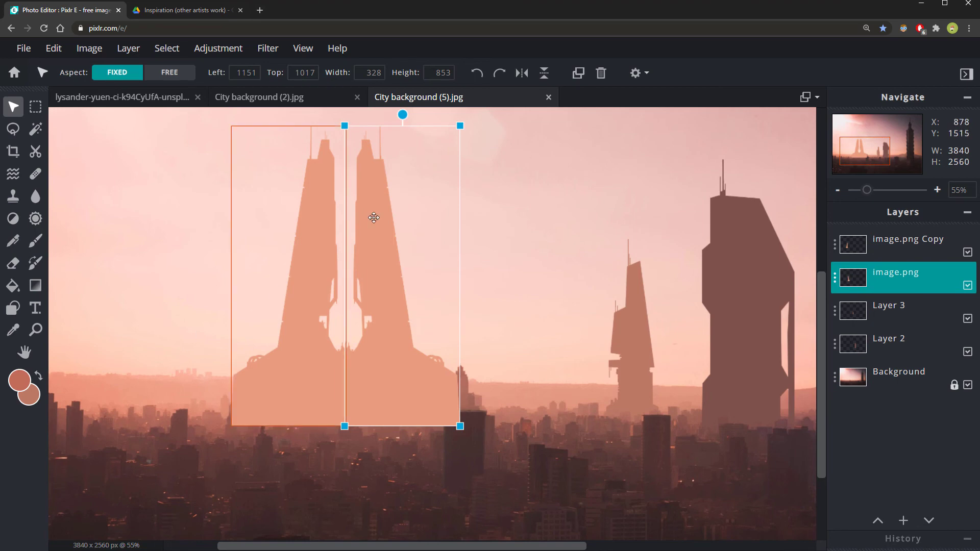
{"action": "left_click_drag", "start_coordinate": [395, 356], "coordinate": [423, 354]}
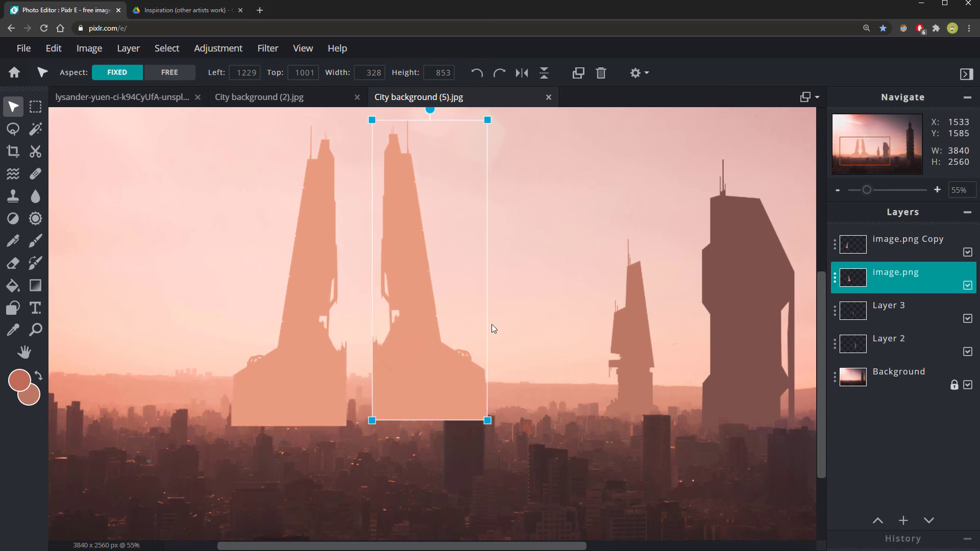
{"action": "key", "text": "ctrl+z"}
Merge image.png Copy down into one 651 × 853 px layer and move it to left 727
{"action": "left_click", "coordinate": [906, 248]}
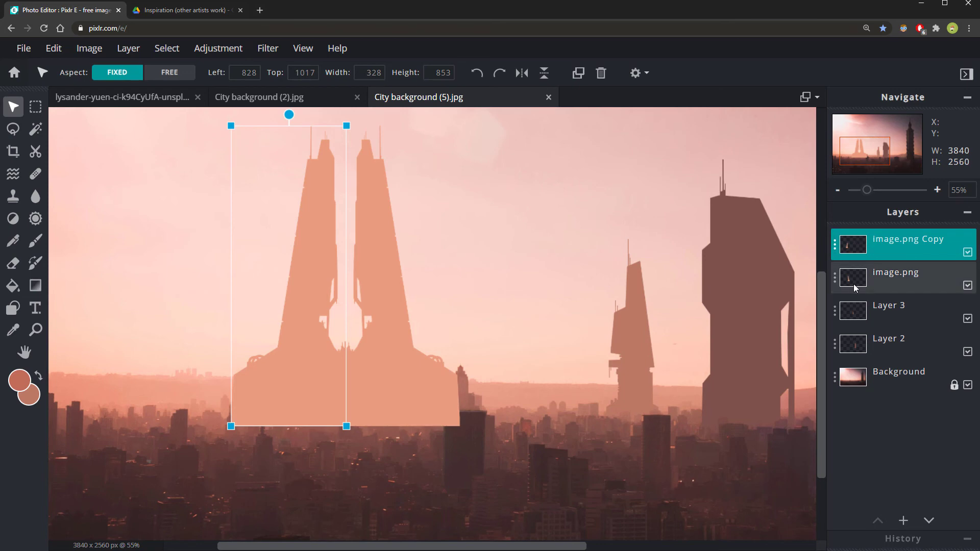
{"action": "left_click", "coordinate": [835, 246]}
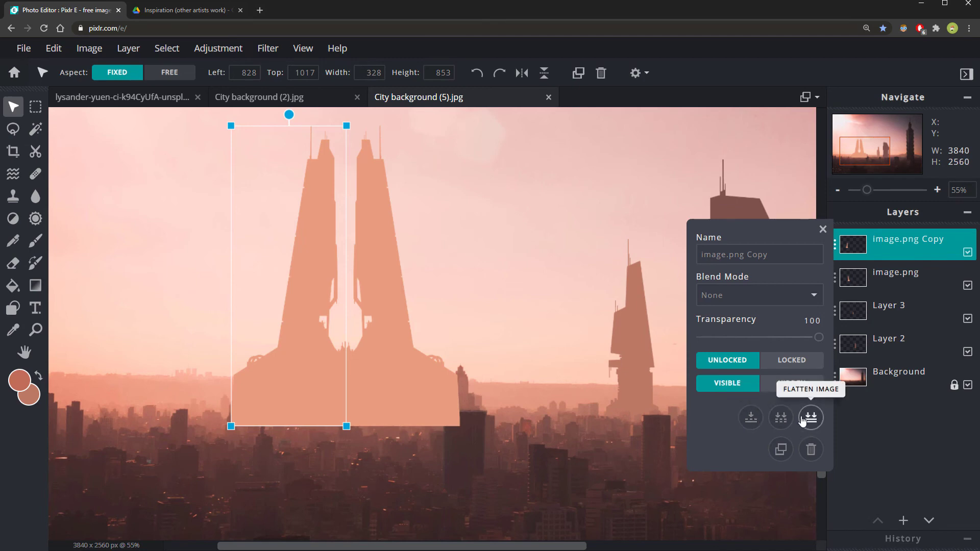
{"action": "left_click", "coordinate": [751, 417]}
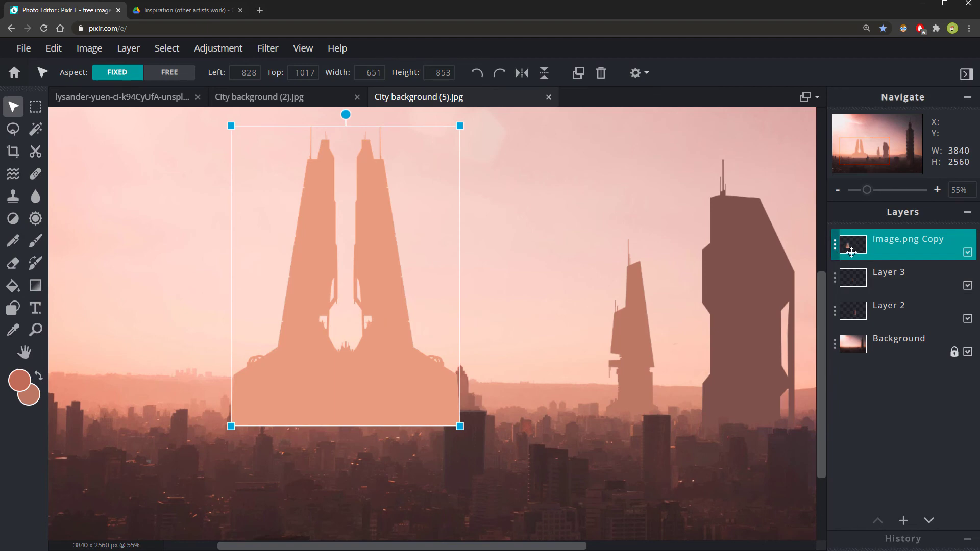
{"action": "left_click_drag", "start_coordinate": [394, 334], "coordinate": [358, 338]}
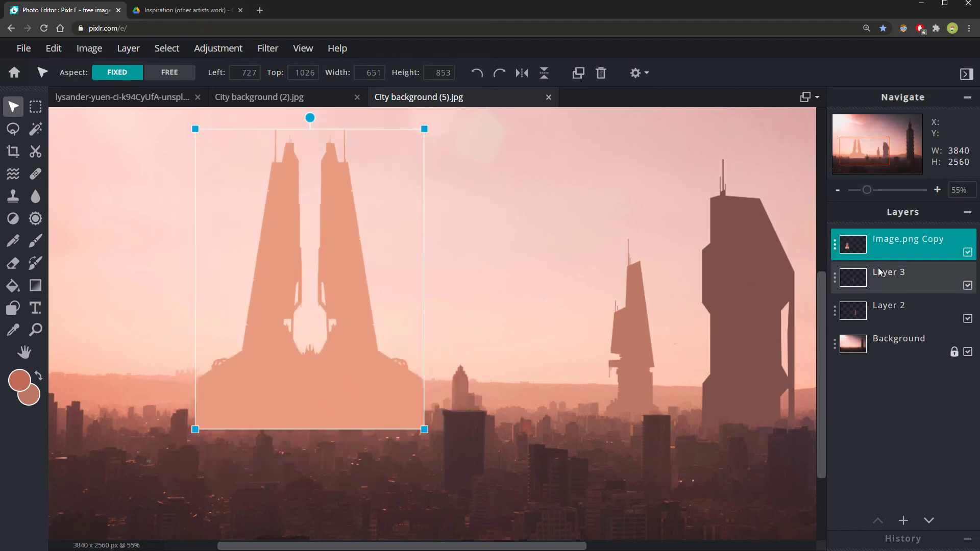
Set the merged tower layer's blend mode to Darken
{"action": "left_click", "coordinate": [836, 245]}
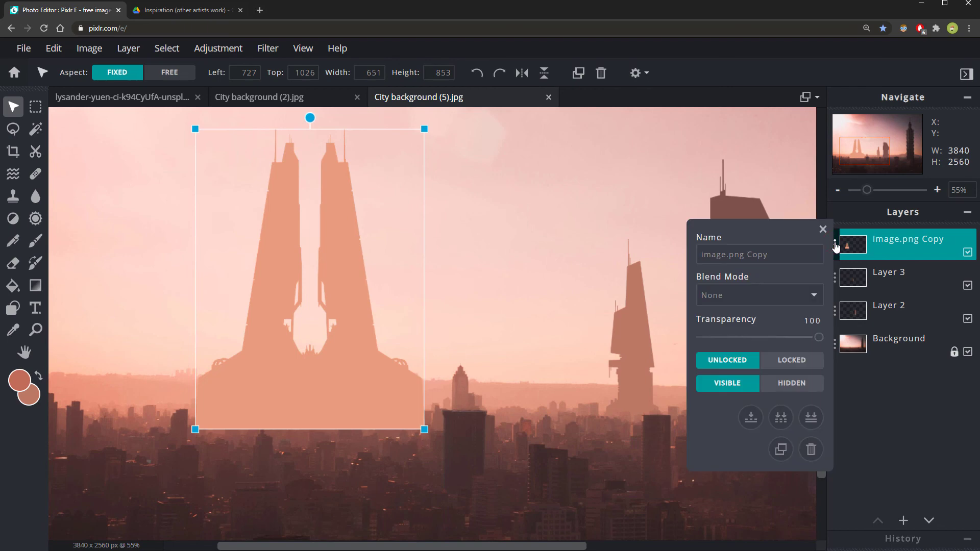
{"action": "left_click", "coordinate": [729, 297]}
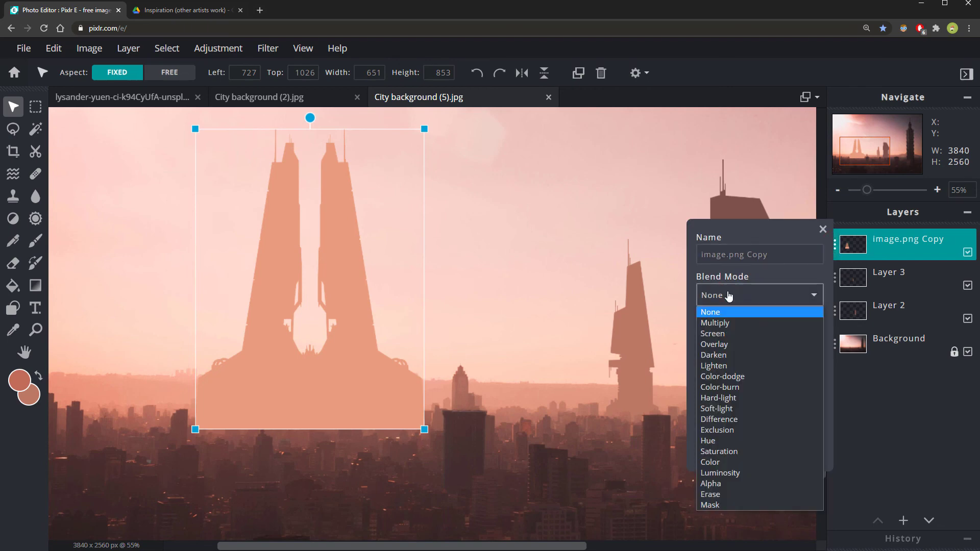
{"action": "left_click", "coordinate": [726, 356]}
Position the hazy twin tower just left of the other skyscrapers
{"action": "scroll", "coordinate": [260, 395], "scroll_direction": "down", "scroll_amount": 3}
{"action": "scroll", "coordinate": [261, 395], "scroll_direction": "up", "scroll_amount": 1}
{"action": "scroll", "coordinate": [131, 457], "scroll_direction": "up", "scroll_amount": 1}
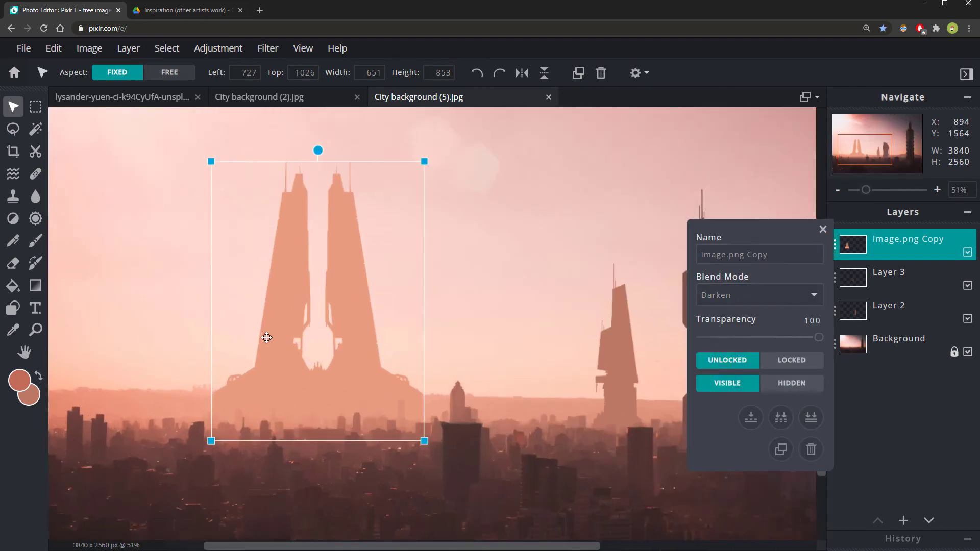
{"action": "left_click_drag", "start_coordinate": [247, 337], "coordinate": [215, 347]}
{"action": "scroll", "coordinate": [224, 357], "scroll_direction": "down", "scroll_amount": 3}
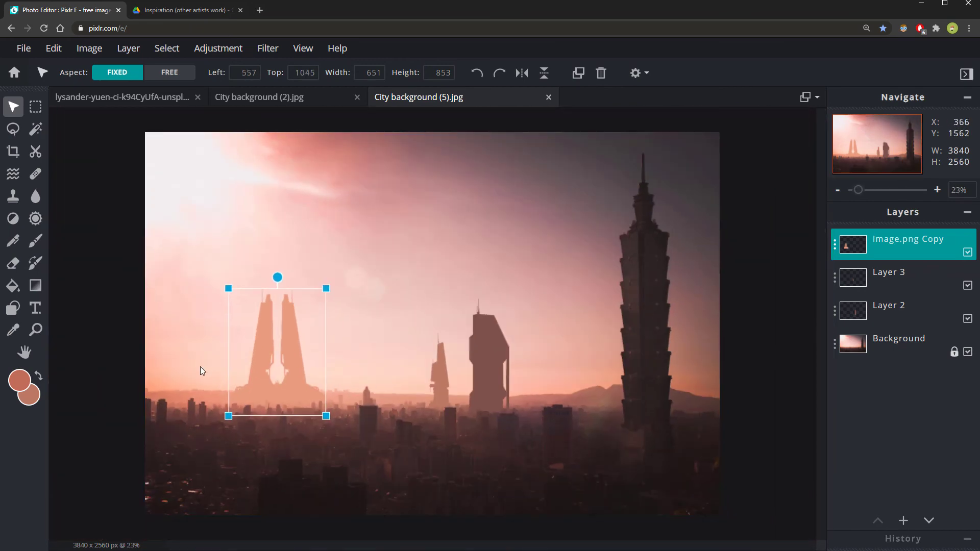
{"action": "scroll", "coordinate": [266, 357], "scroll_direction": "up", "scroll_amount": 1}
{"action": "left_click_drag", "start_coordinate": [259, 358], "coordinate": [297, 363]}
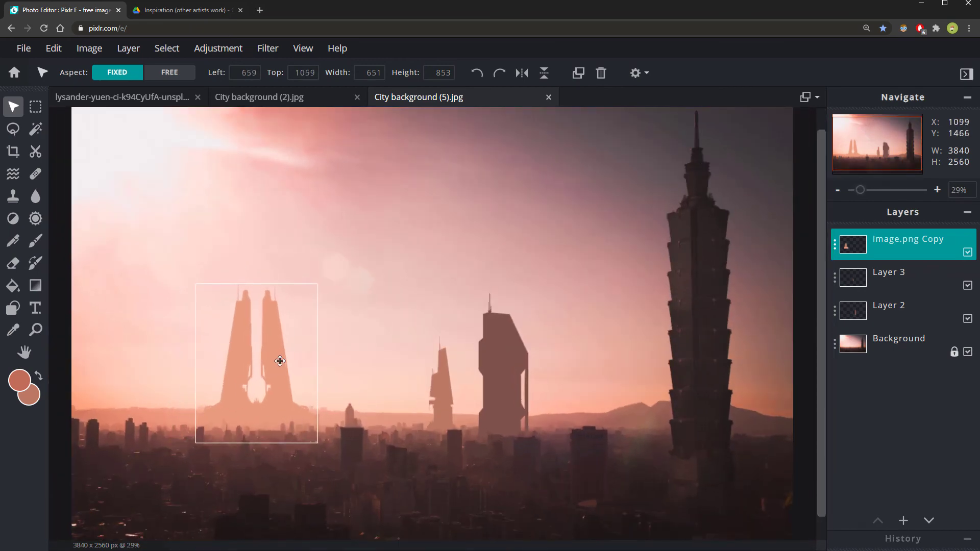
{"action": "scroll", "coordinate": [124, 335], "scroll_direction": "down", "scroll_amount": 1}
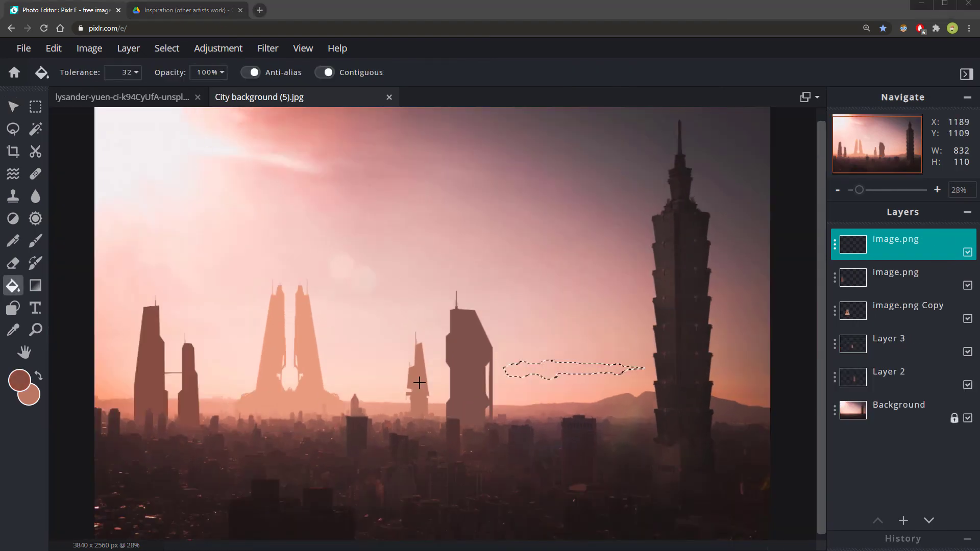
Sample pale peach #E59D85 from the picture as the primary paint colour
{"action": "scroll", "coordinate": [440, 396], "scroll_direction": "up", "scroll_amount": 1}
{"action": "scroll", "coordinate": [521, 393], "scroll_direction": "up", "scroll_amount": 1}
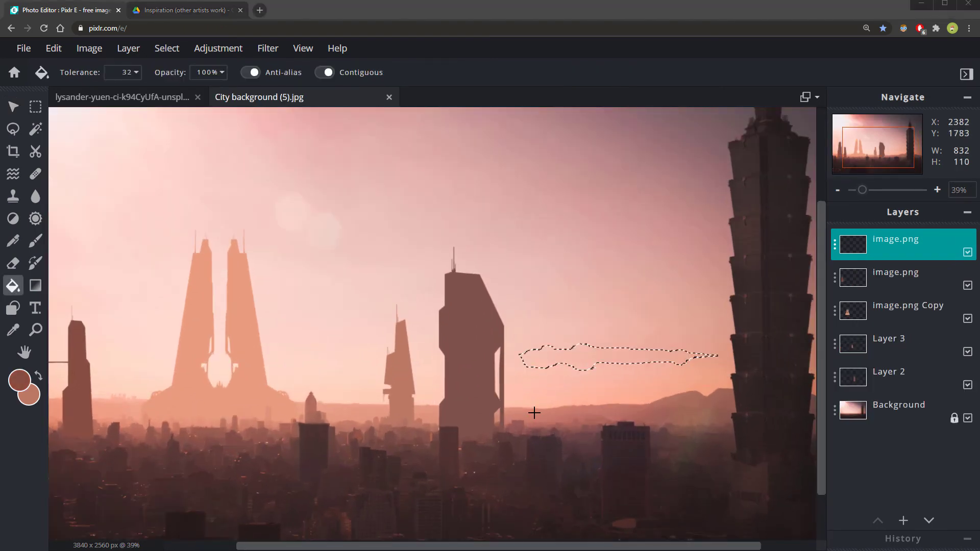
{"action": "scroll", "coordinate": [680, 365], "scroll_direction": "up", "scroll_amount": 4}
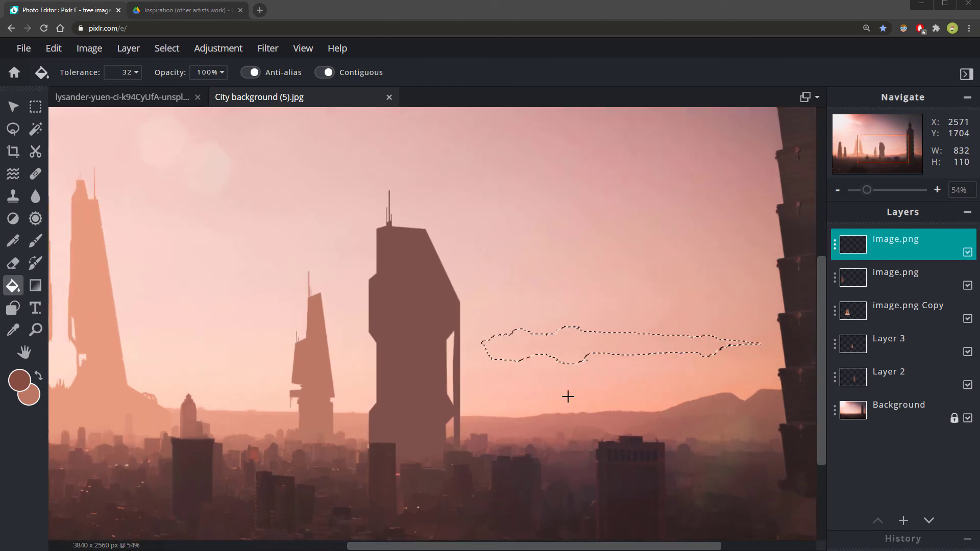
{"action": "scroll", "coordinate": [648, 366], "scroll_direction": "up", "scroll_amount": 3}
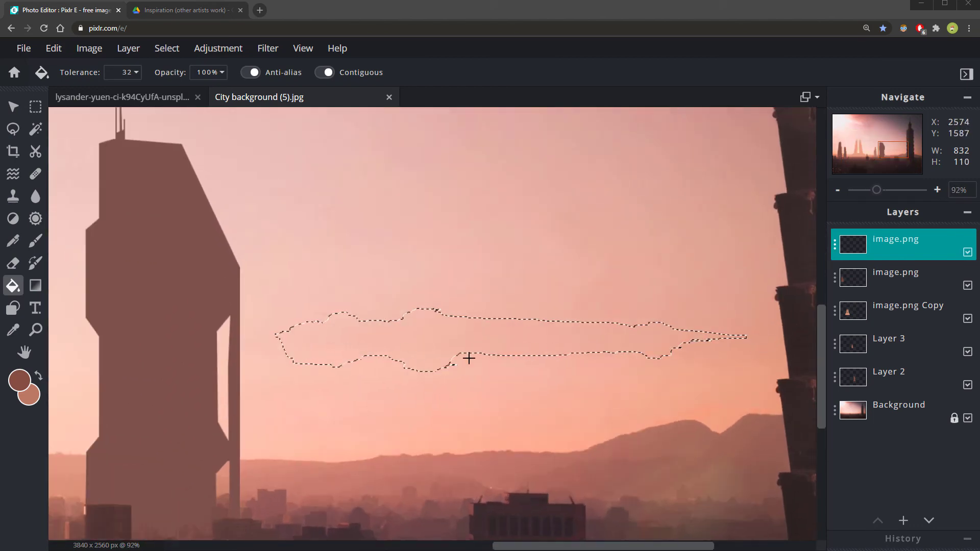
{"action": "scroll", "coordinate": [474, 373], "scroll_direction": "down", "scroll_amount": 2}
{"action": "scroll", "coordinate": [427, 448], "scroll_direction": "up", "scroll_amount": 1}
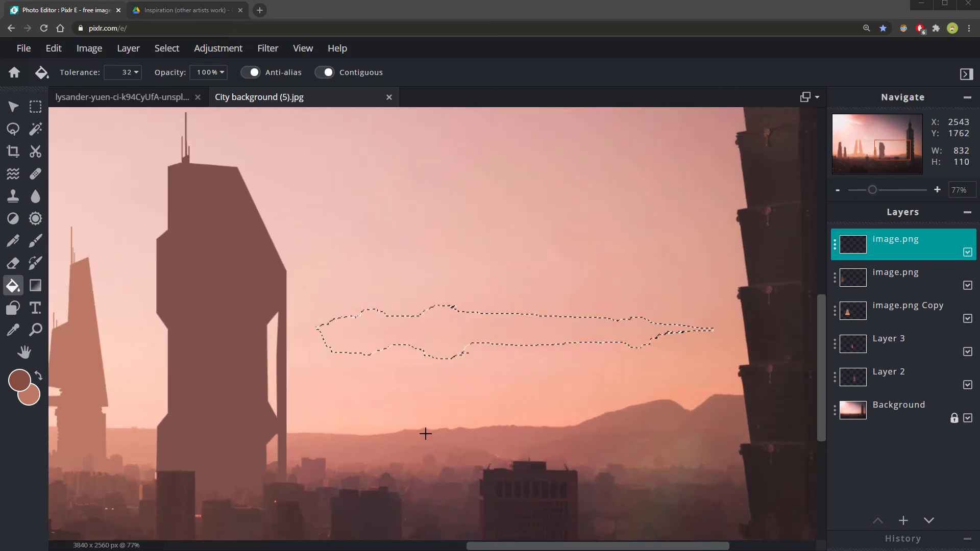
{"action": "scroll", "coordinate": [571, 342], "scroll_direction": "up", "scroll_amount": 1}
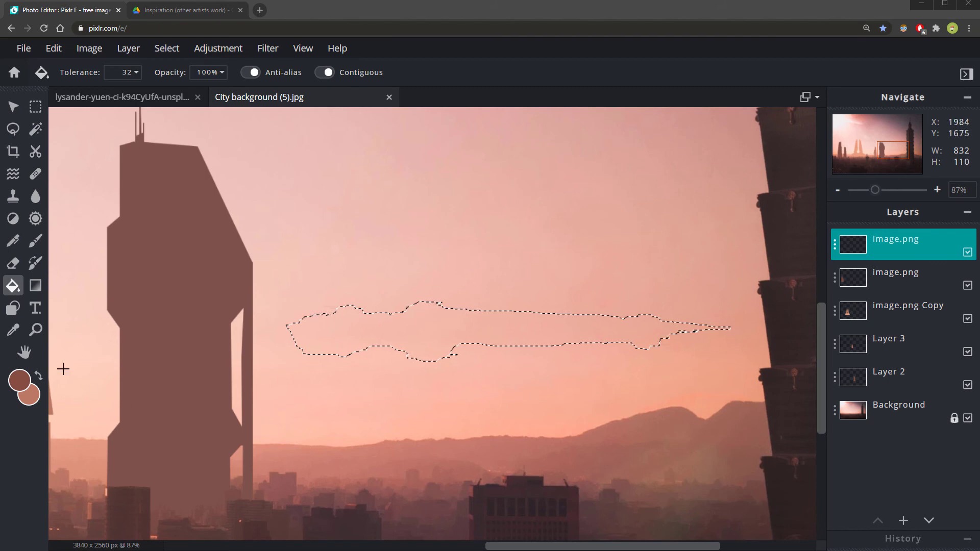
{"action": "left_click", "coordinate": [32, 379]}
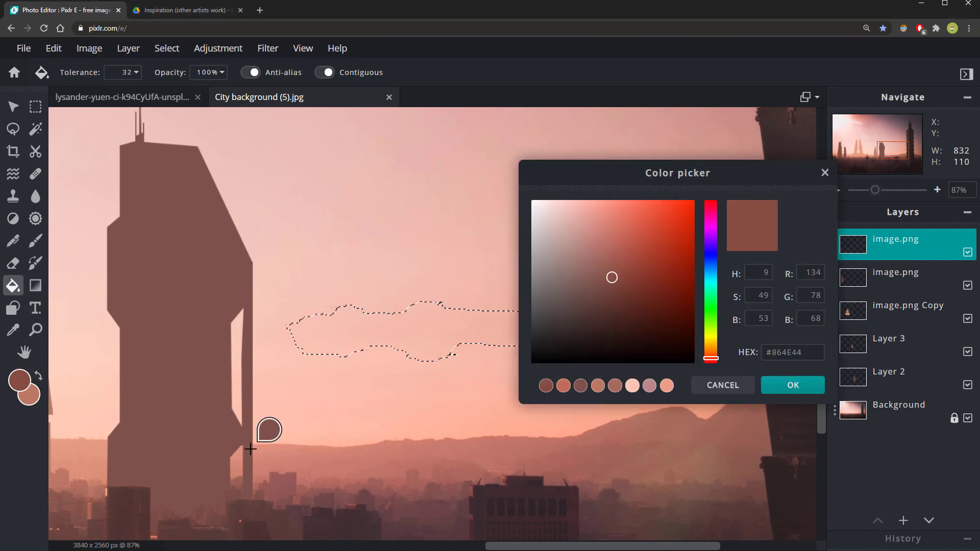
{"action": "left_click", "coordinate": [70, 443]}
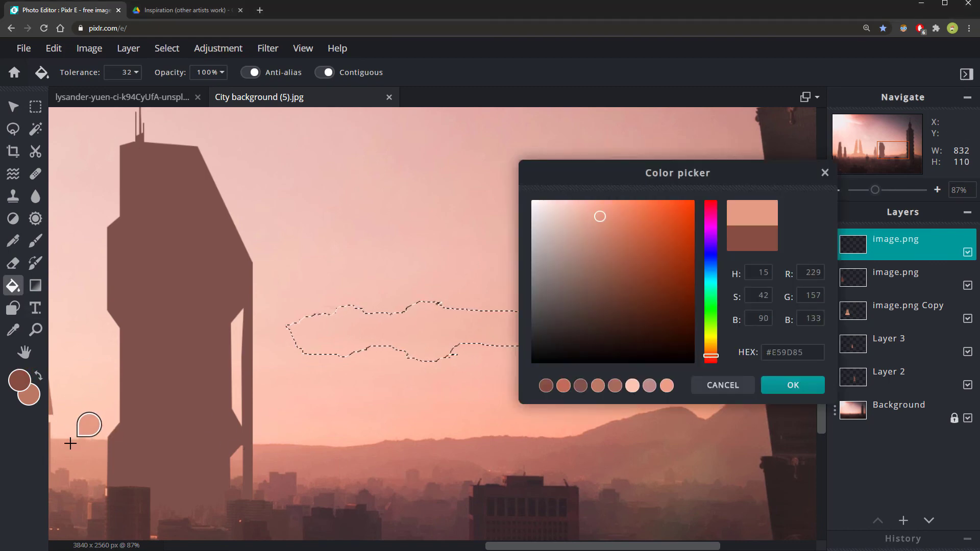
{"action": "left_click", "coordinate": [796, 385]}
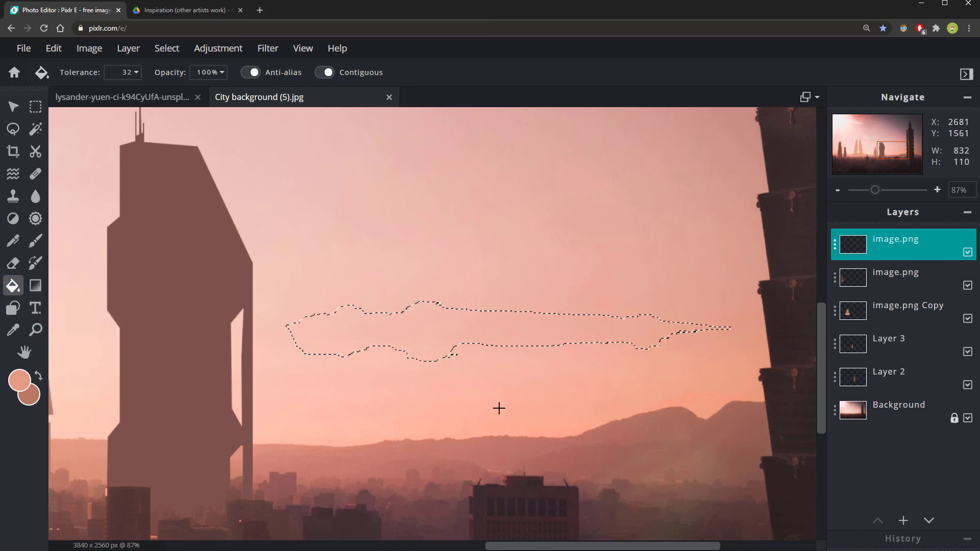
Fill the spaceship selection with pale peach #E59D85, then clear the selection
{"action": "left_click", "coordinate": [420, 335]}
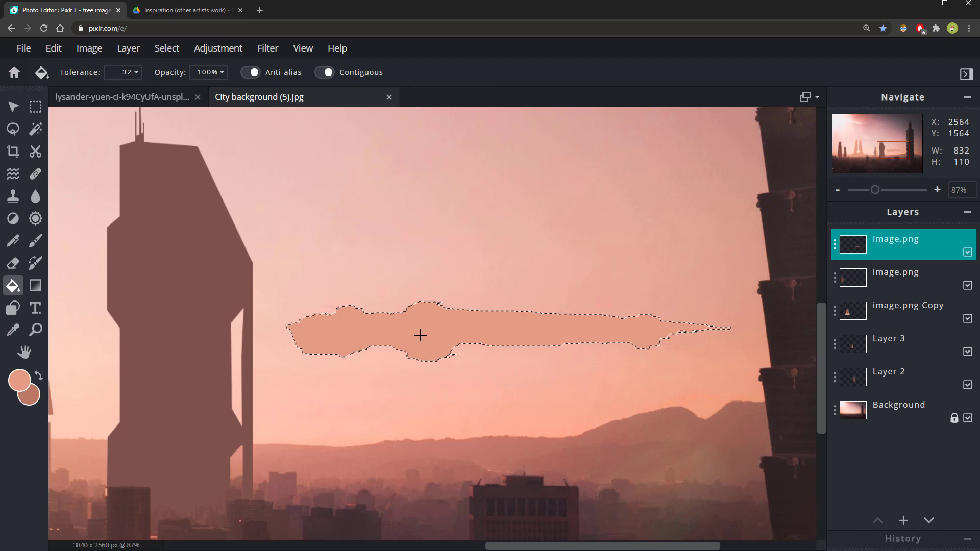
{"action": "scroll", "coordinate": [420, 336], "scroll_direction": "down", "scroll_amount": 3}
{"action": "key", "text": "m"}
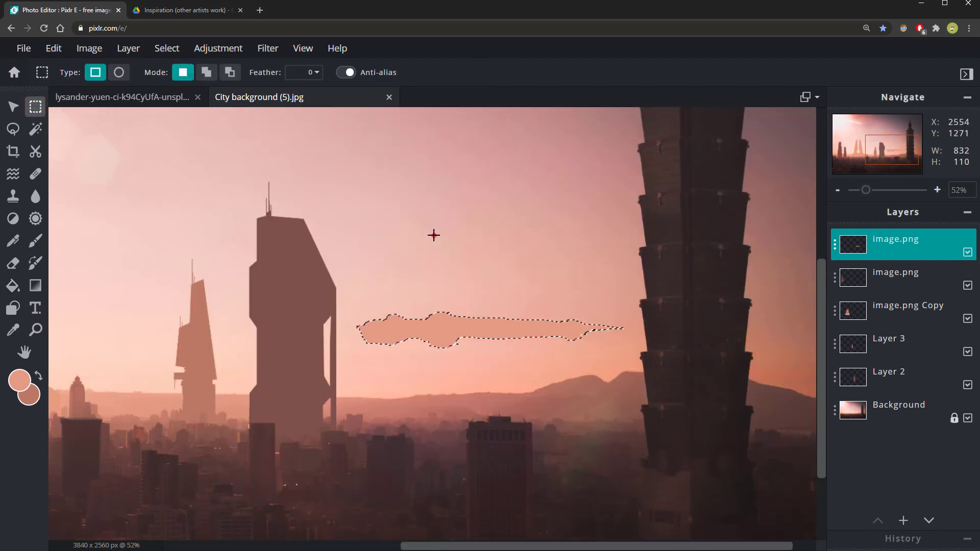
{"action": "key", "text": "ctrl+d"}
{"action": "scroll", "coordinate": [502, 284], "scroll_direction": "down", "scroll_amount": 3}
{"action": "scroll", "coordinate": [219, 278], "scroll_direction": "up", "scroll_amount": 3}
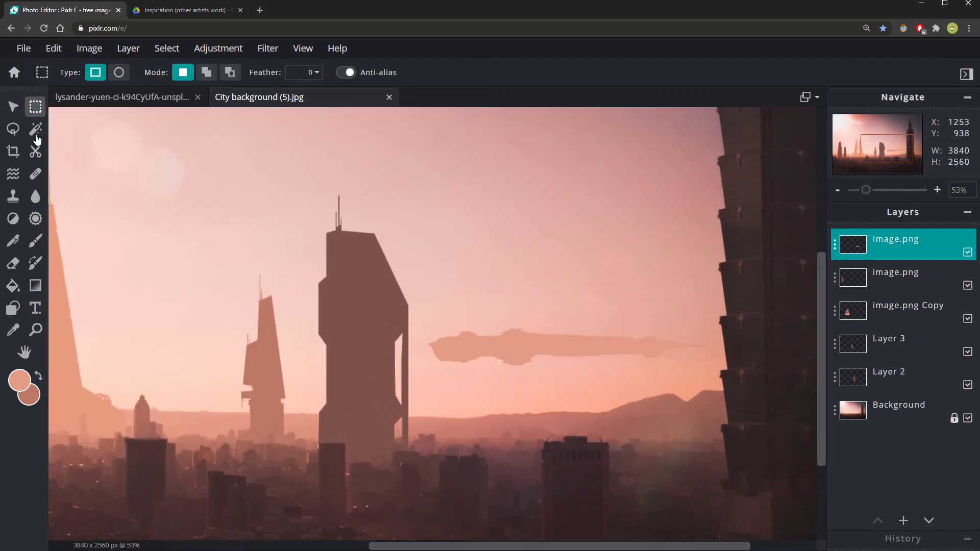
Switch to the Move tool for the ship layer and bring up the Adjustment menu
{"action": "left_click", "coordinate": [13, 106]}
{"action": "scroll", "coordinate": [684, 403], "scroll_direction": "down", "scroll_amount": 3}
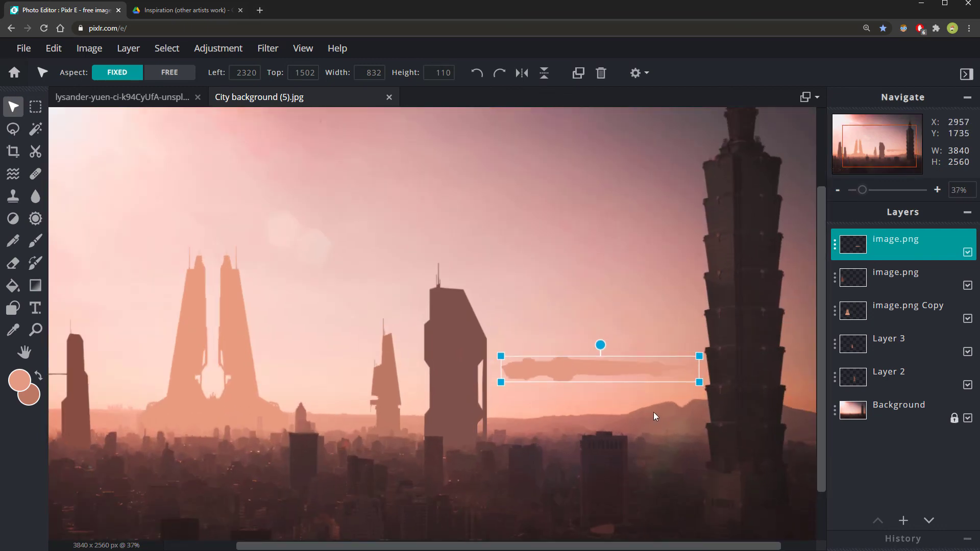
{"action": "scroll", "coordinate": [654, 410], "scroll_direction": "up", "scroll_amount": 2}
{"action": "scroll", "coordinate": [645, 401], "scroll_direction": "down", "scroll_amount": 3}
{"action": "scroll", "coordinate": [621, 419], "scroll_direction": "up", "scroll_amount": 3}
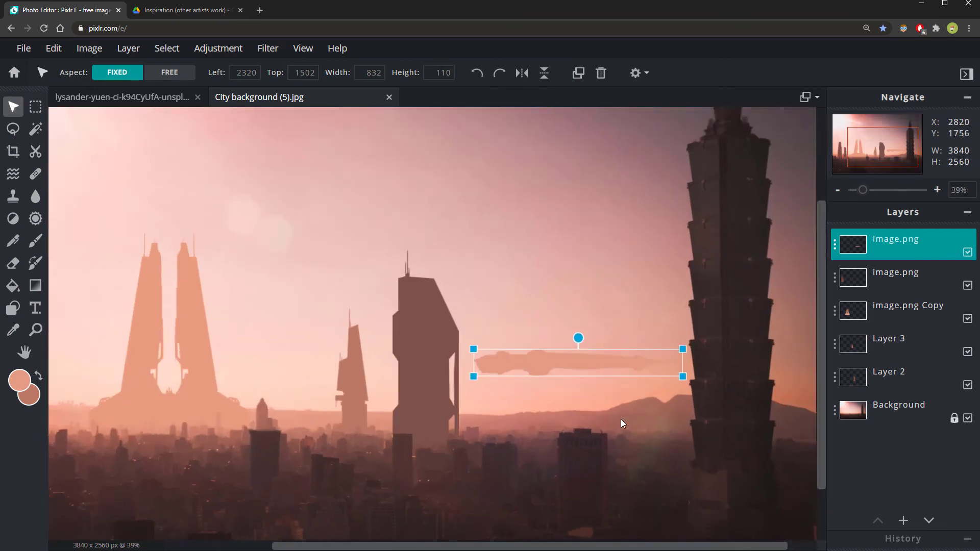
{"action": "scroll", "coordinate": [718, 356], "scroll_direction": "up", "scroll_amount": 1}
{"action": "scroll", "coordinate": [711, 305], "scroll_direction": "down", "scroll_amount": 1}
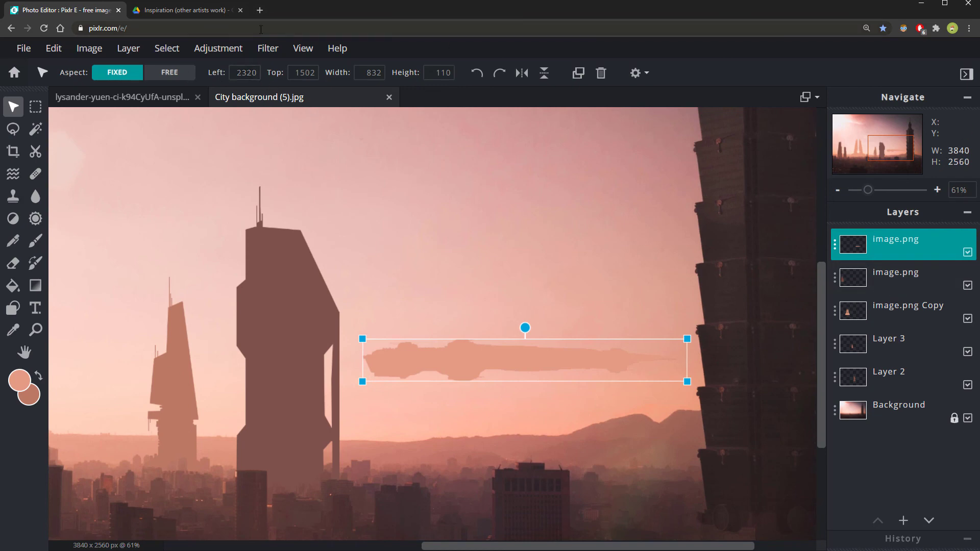
{"action": "mouse_move", "coordinate": [228, 60]}
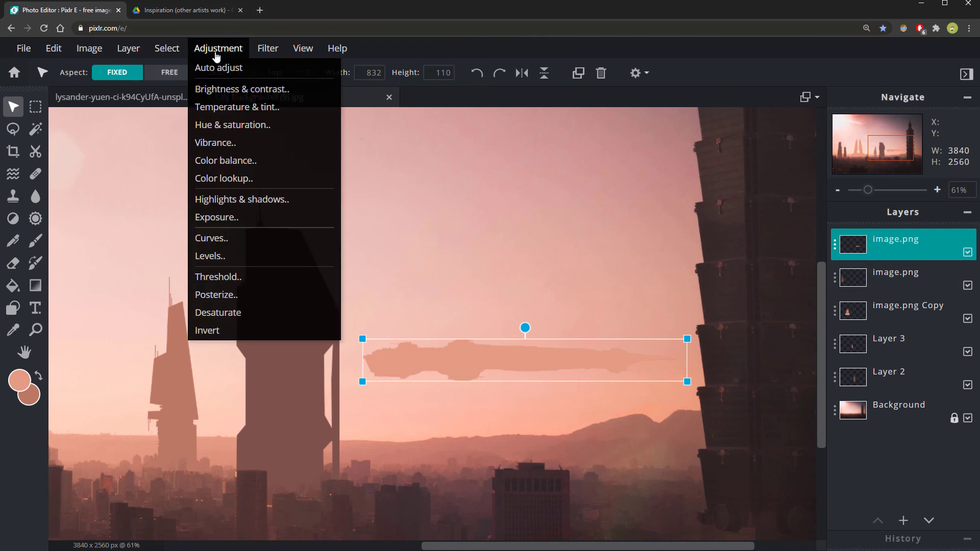
Apply Hue & saturation (Saturation -1, Lightness -6) to the spaceship and lower its layer opacity
{"action": "left_click", "coordinate": [261, 134]}
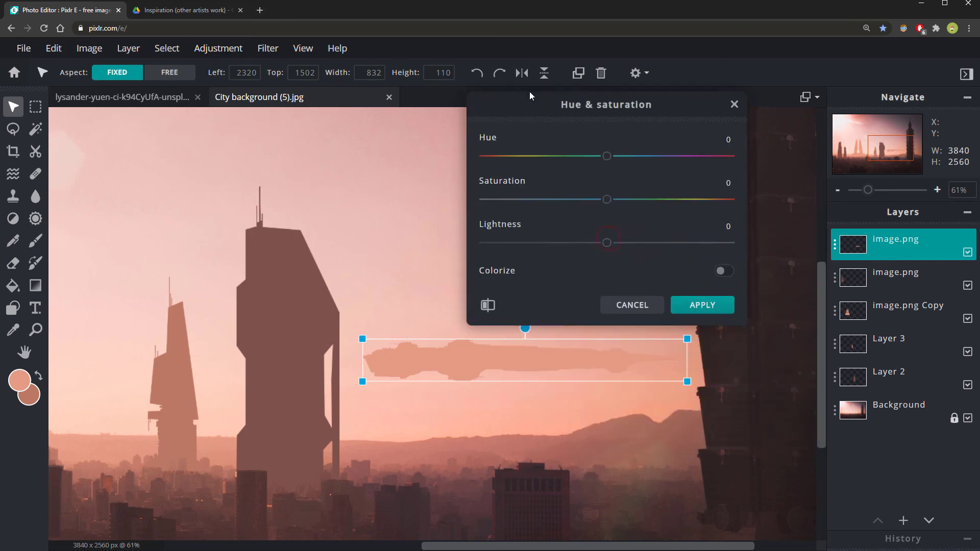
{"action": "left_click_drag", "start_coordinate": [598, 211], "coordinate": [562, 211]}
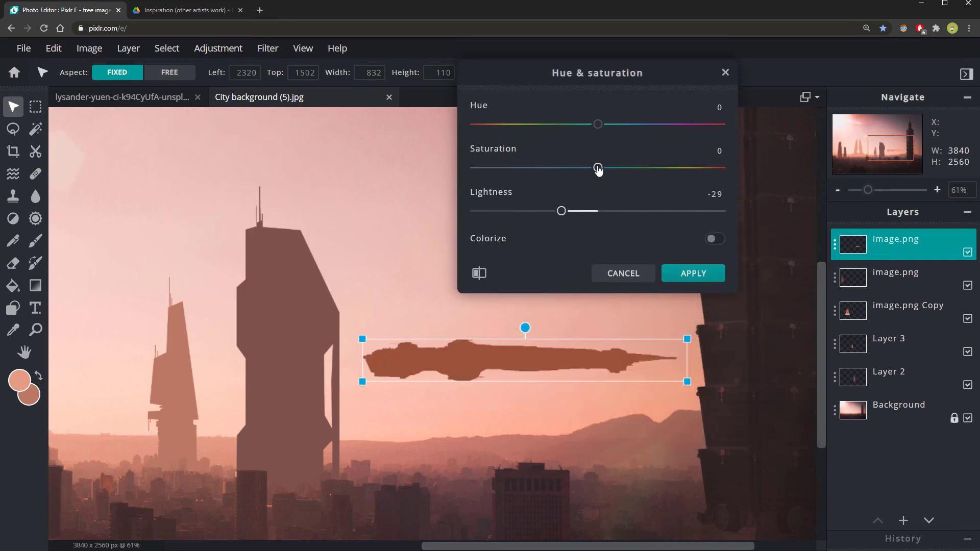
{"action": "left_click_drag", "start_coordinate": [599, 168], "coordinate": [573, 167]}
{"action": "left_click_drag", "start_coordinate": [568, 175], "coordinate": [602, 175]}
{"action": "left_click_drag", "start_coordinate": [571, 213], "coordinate": [589, 213]}
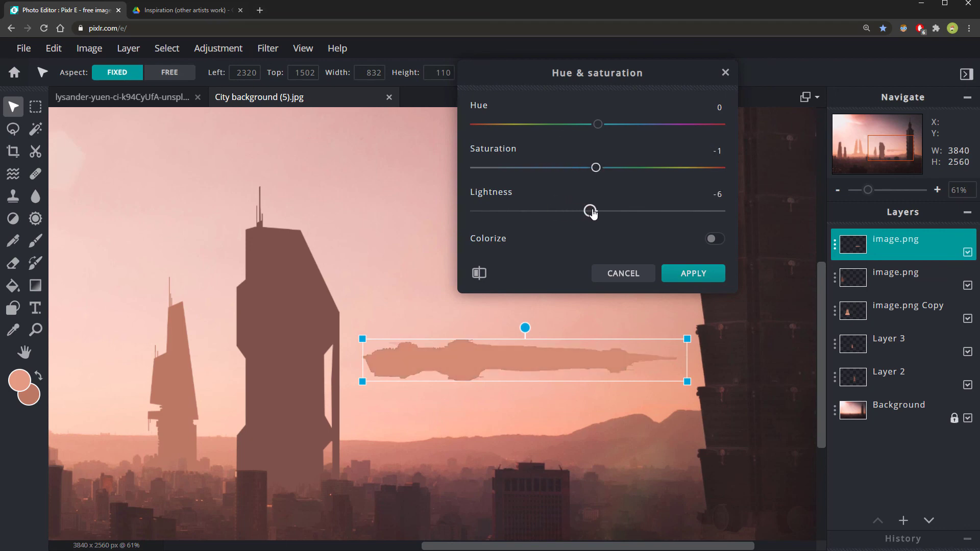
{"action": "left_click", "coordinate": [693, 273]}
{"action": "scroll", "coordinate": [440, 422], "scroll_direction": "down", "scroll_amount": 1}
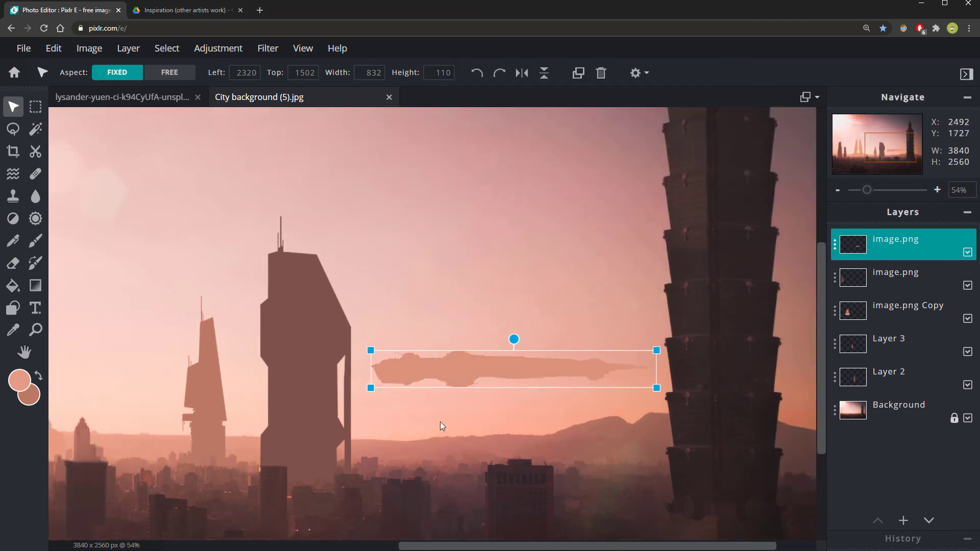
{"action": "scroll", "coordinate": [586, 409], "scroll_direction": "up", "scroll_amount": 4}
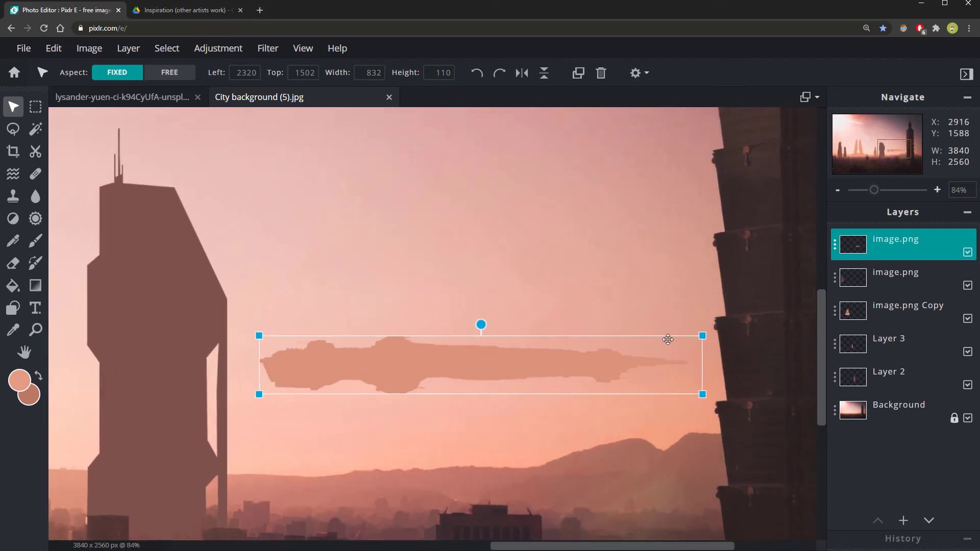
{"action": "left_click", "coordinate": [836, 244]}
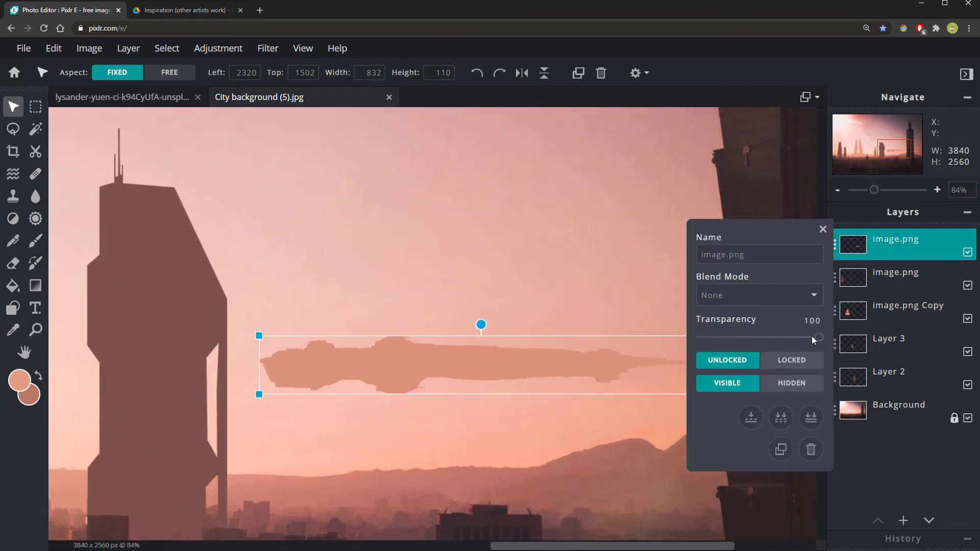
{"action": "left_click_drag", "start_coordinate": [820, 338], "coordinate": [787, 338]}
Select the centre tower's Layer 2 and duplicate it from the layer options
{"action": "scroll", "coordinate": [669, 369], "scroll_direction": "down", "scroll_amount": 5}
{"action": "left_click", "coordinate": [475, 367]}
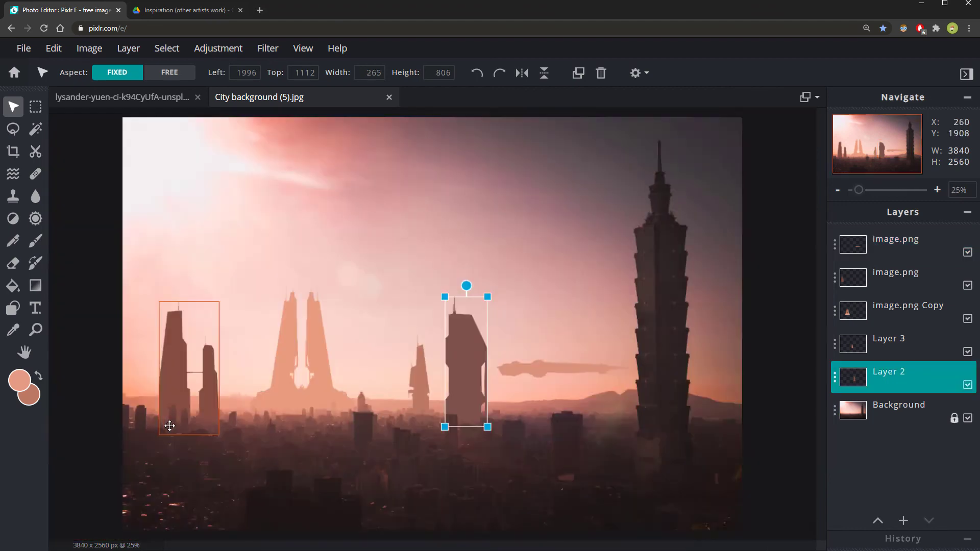
{"action": "scroll", "coordinate": [407, 419], "scroll_direction": "up", "scroll_amount": 1}
{"action": "scroll", "coordinate": [400, 442], "scroll_direction": "down", "scroll_amount": 1}
{"action": "scroll", "coordinate": [401, 443], "scroll_direction": "up", "scroll_amount": 1}
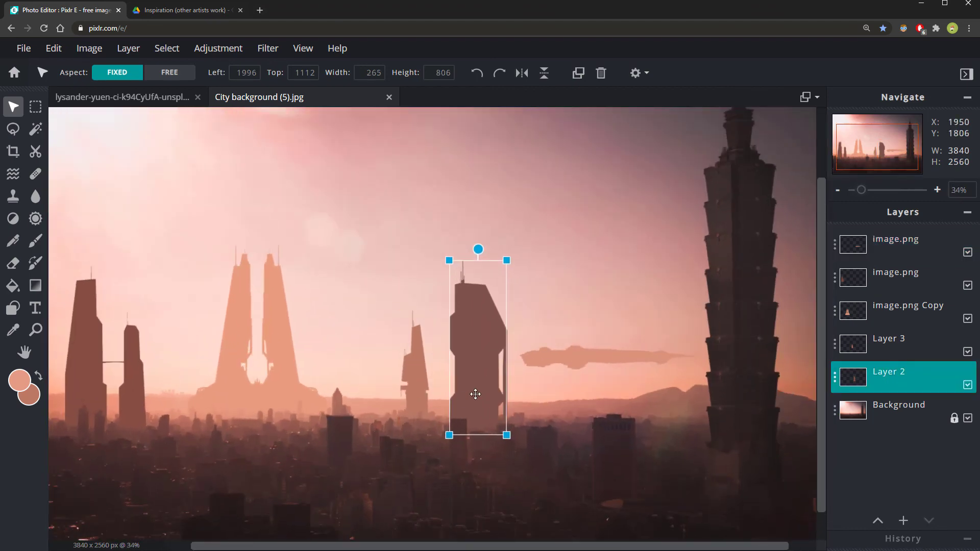
{"action": "scroll", "coordinate": [461, 336], "scroll_direction": "up", "scroll_amount": 1}
{"action": "scroll", "coordinate": [479, 352], "scroll_direction": "up", "scroll_amount": 1}
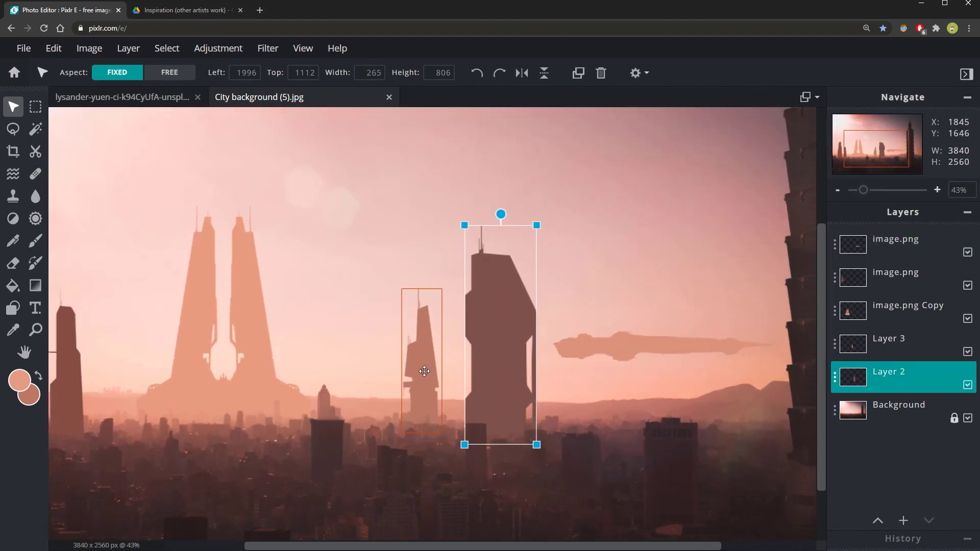
{"action": "scroll", "coordinate": [474, 408], "scroll_direction": "up", "scroll_amount": 1}
{"action": "scroll", "coordinate": [499, 382], "scroll_direction": "down", "scroll_amount": 2}
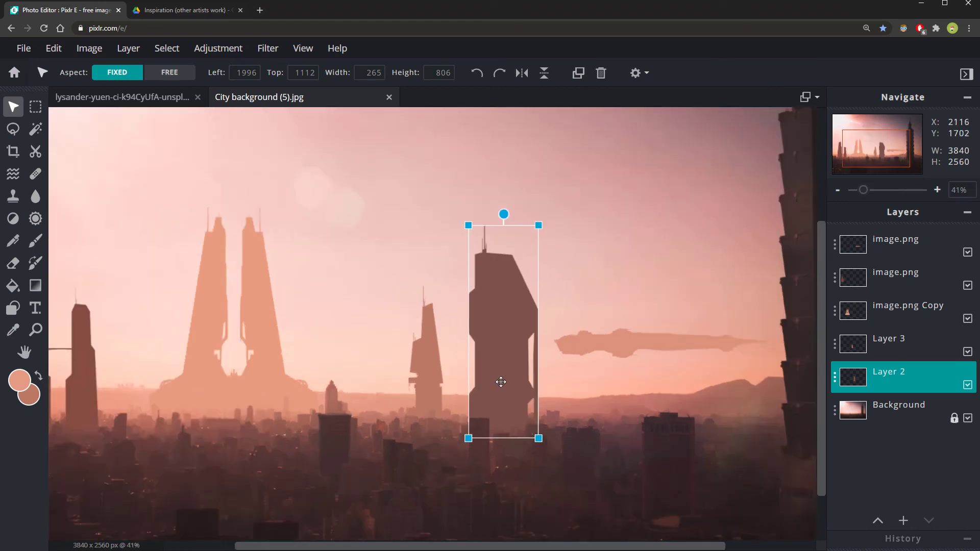
{"action": "scroll", "coordinate": [498, 360], "scroll_direction": "up", "scroll_amount": 1}
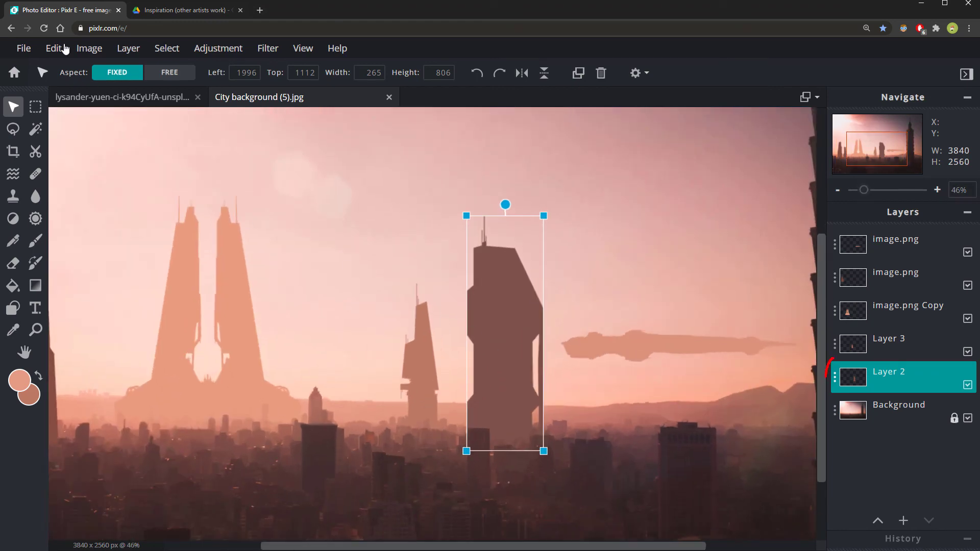
{"action": "left_click", "coordinate": [835, 379]}
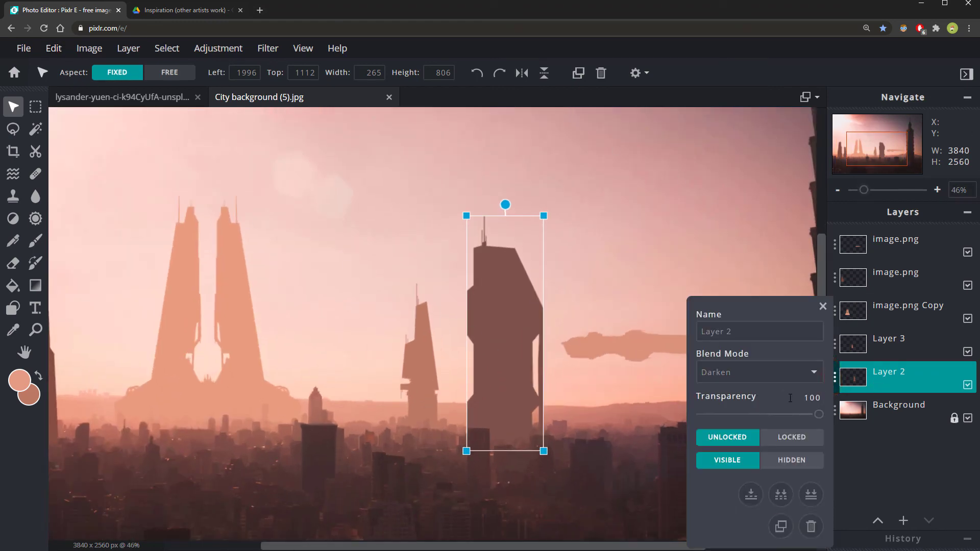
{"action": "left_click", "coordinate": [781, 526]}
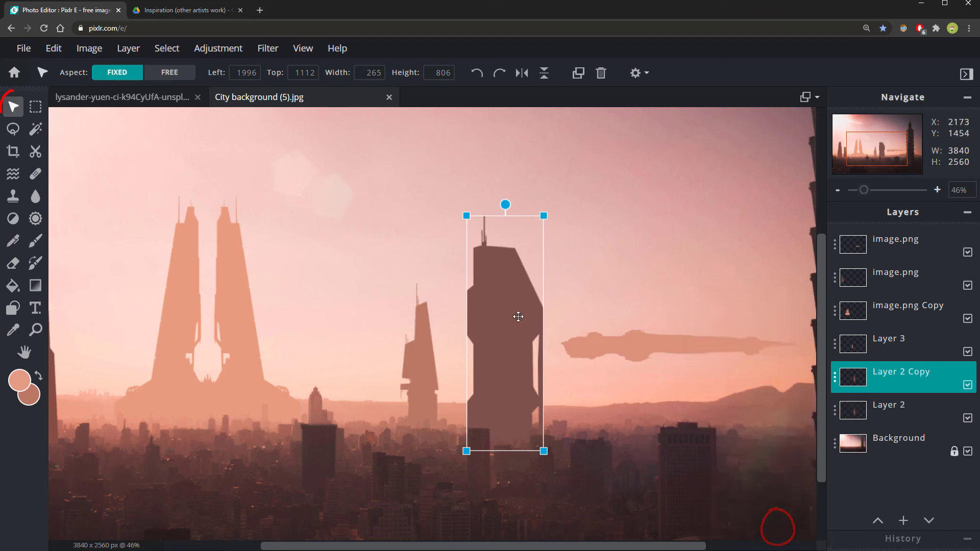
Move the tower copy left, flip it horizontally, and scale it down to 178 × 541 px
{"action": "left_click_drag", "start_coordinate": [519, 317], "coordinate": [407, 340]}
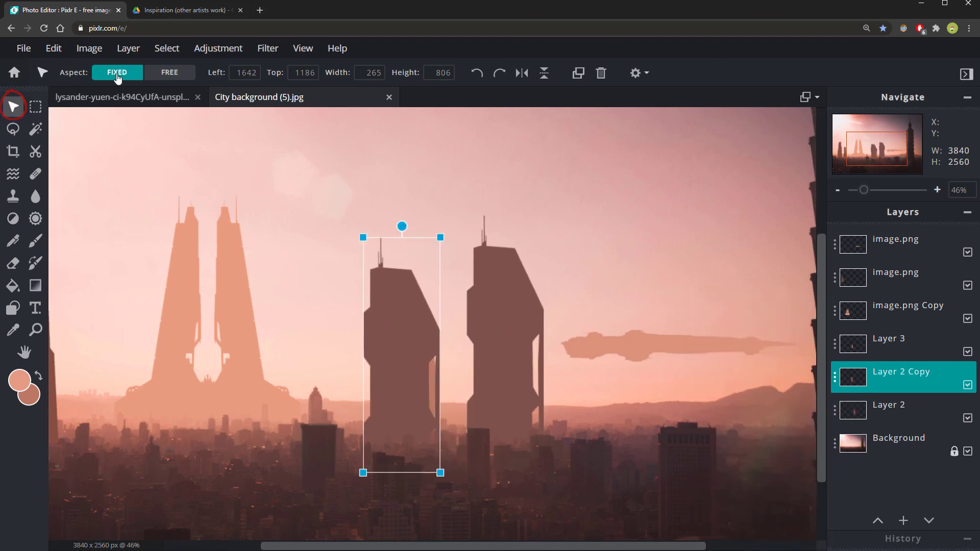
{"action": "left_click", "coordinate": [63, 51]}
{"action": "mouse_move", "coordinate": [97, 216]}
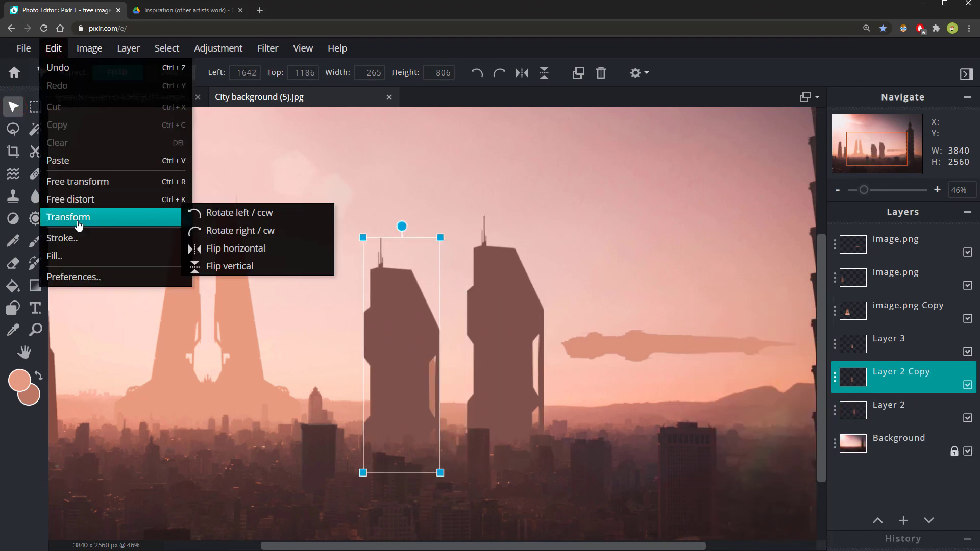
{"action": "left_click", "coordinate": [229, 246]}
{"action": "left_click_drag", "start_coordinate": [440, 237], "coordinate": [415, 276]}
{"action": "left_click_drag", "start_coordinate": [392, 331], "coordinate": [368, 317]}
{"action": "scroll", "coordinate": [377, 408], "scroll_direction": "up", "scroll_amount": 3}
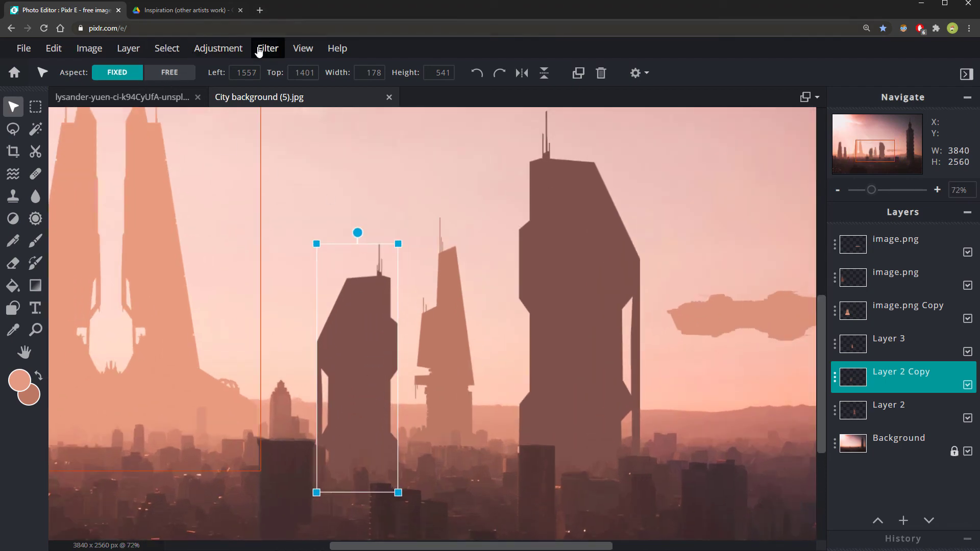
Give the smaller mirrored tower Hue & saturation with Lightness 9 and Saturation 36
{"action": "left_click", "coordinate": [228, 48]}
{"action": "left_click", "coordinate": [256, 124]}
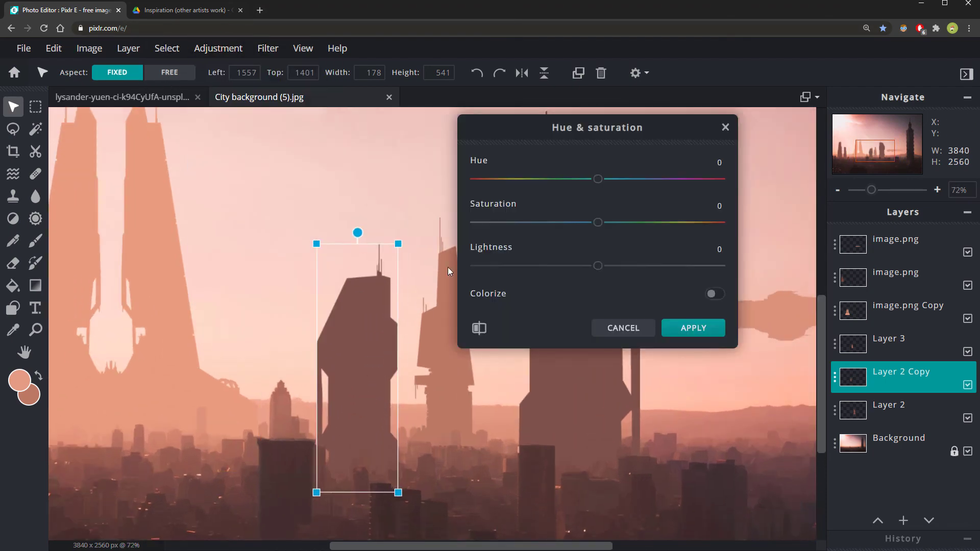
{"action": "left_click_drag", "start_coordinate": [597, 266], "coordinate": [605, 267]}
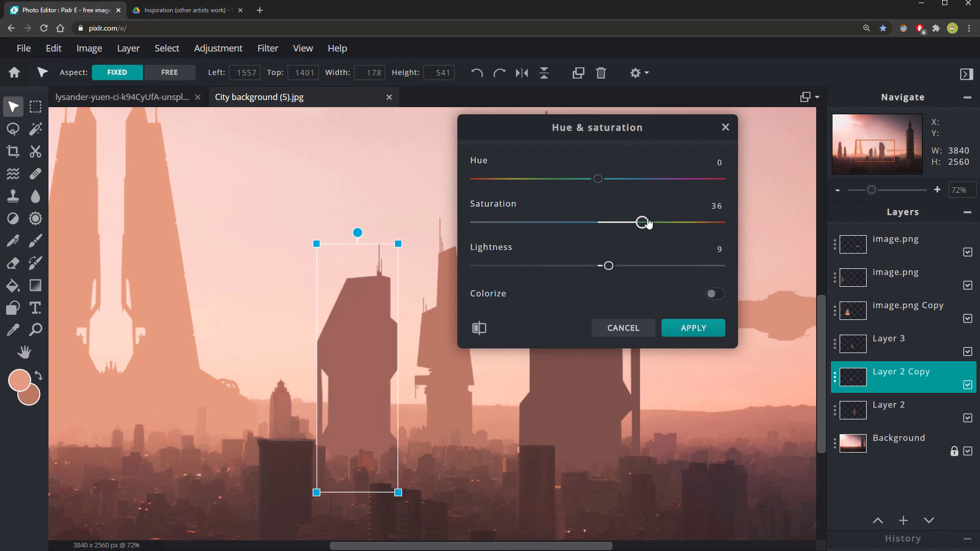
{"action": "left_click_drag", "start_coordinate": [652, 223], "coordinate": [639, 222]}
{"action": "left_click", "coordinate": [684, 328]}
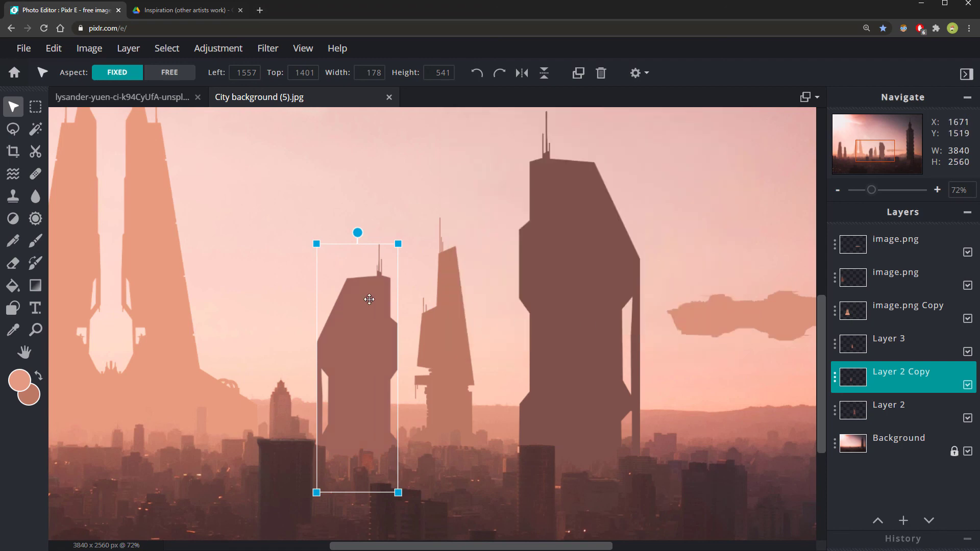
{"action": "scroll", "coordinate": [367, 306], "scroll_direction": "down", "scroll_amount": 4}
{"action": "scroll", "coordinate": [367, 306], "scroll_direction": "up", "scroll_amount": 5}
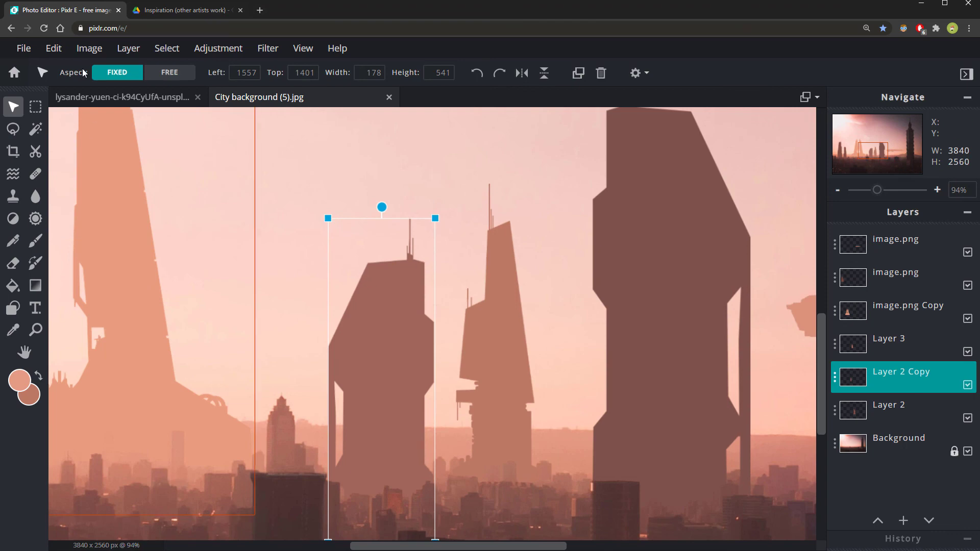
Free-distort the smaller tower, raising its top-left corner to 1387, then reselect its layer
{"action": "left_click", "coordinate": [54, 51]}
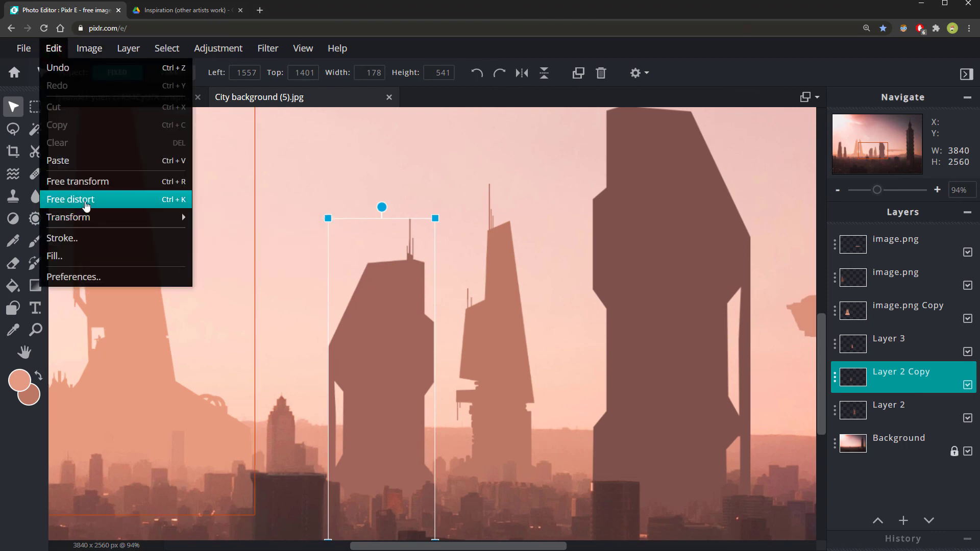
{"action": "left_click", "coordinate": [84, 200]}
{"action": "left_click_drag", "start_coordinate": [328, 218], "coordinate": [327, 216]}
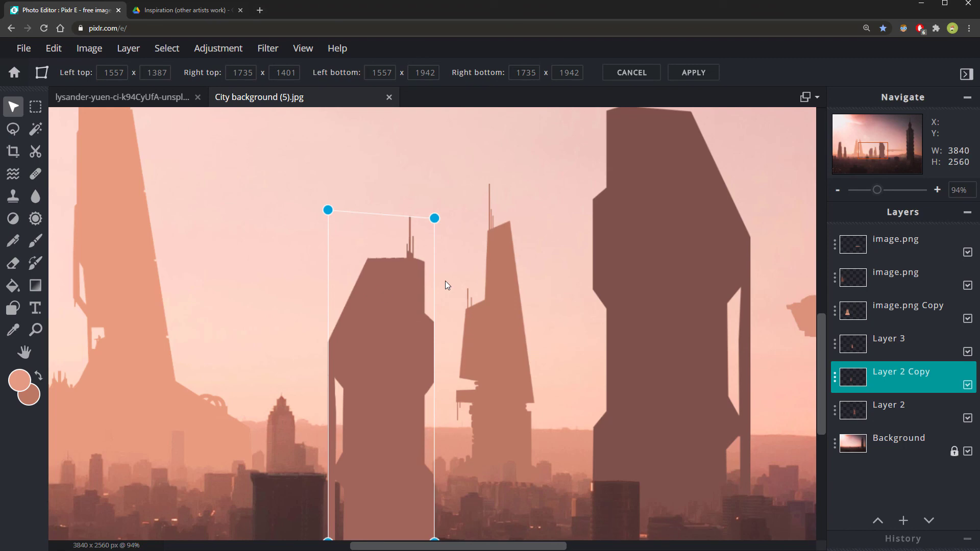
{"action": "left_click", "coordinate": [302, 289]}
{"action": "scroll", "coordinate": [369, 357], "scroll_direction": "down", "scroll_amount": 4}
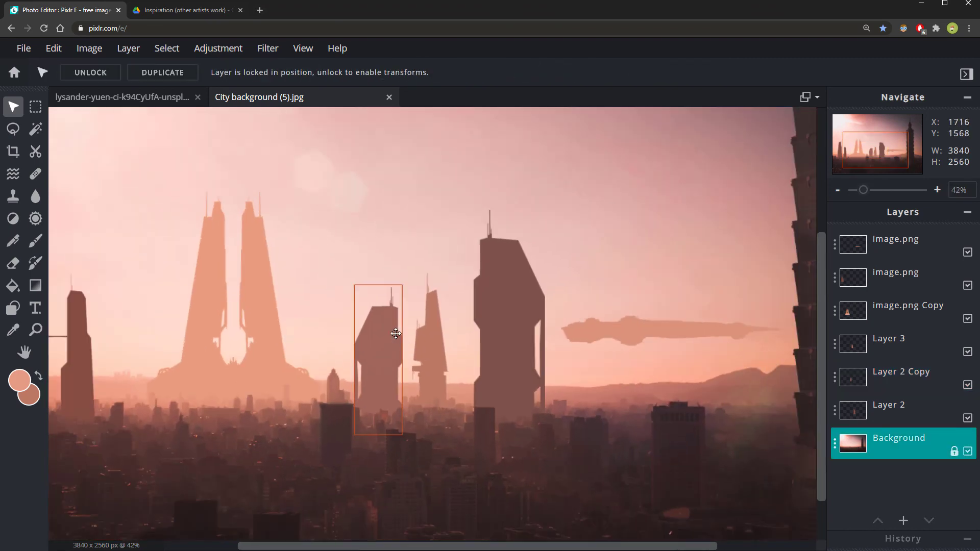
{"action": "left_click", "coordinate": [396, 333]}
{"action": "left_click", "coordinate": [388, 433]}
{"action": "scroll", "coordinate": [387, 433], "scroll_direction": "down", "scroll_amount": 3}
{"action": "scroll", "coordinate": [369, 434], "scroll_direction": "up", "scroll_amount": 2}
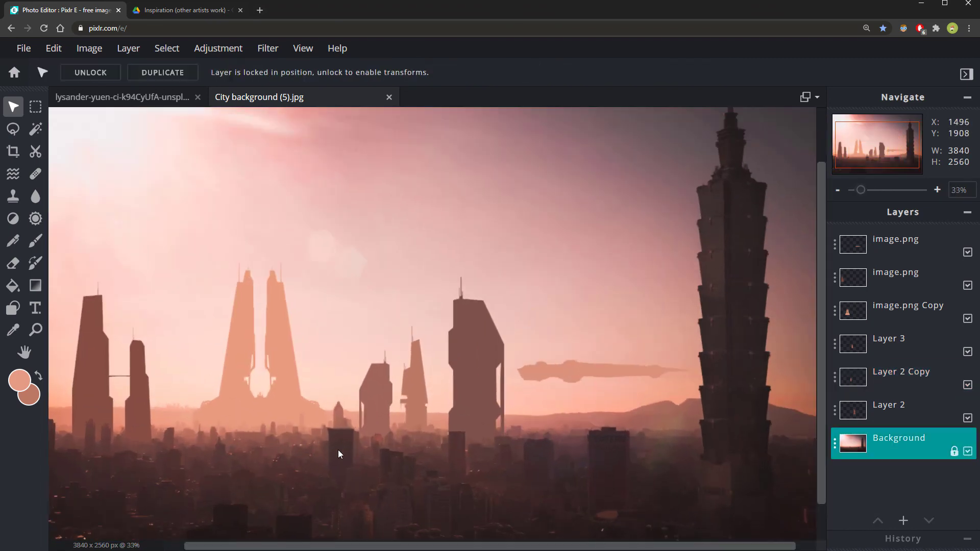
{"action": "scroll", "coordinate": [338, 449], "scroll_direction": "down", "scroll_amount": 3}
{"action": "scroll", "coordinate": [339, 456], "scroll_direction": "up", "scroll_amount": 3}
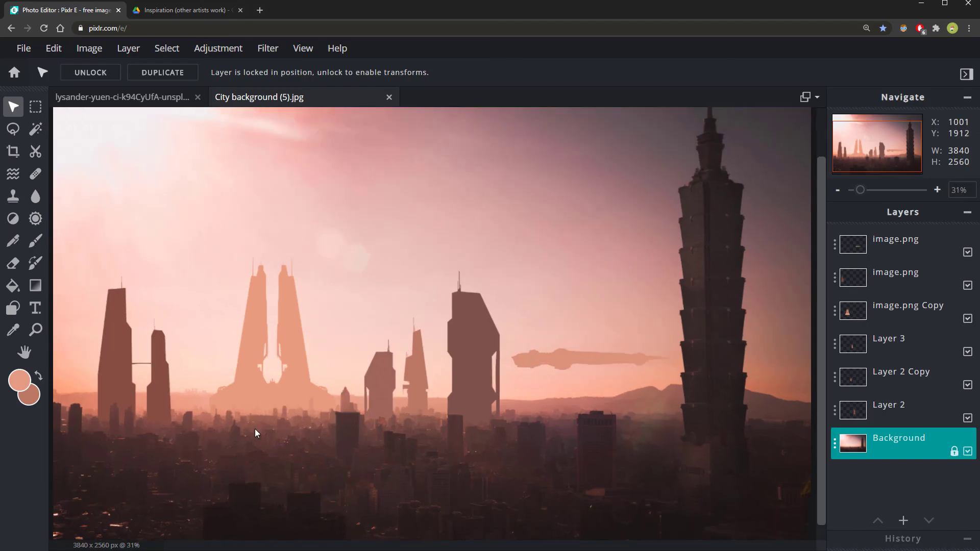